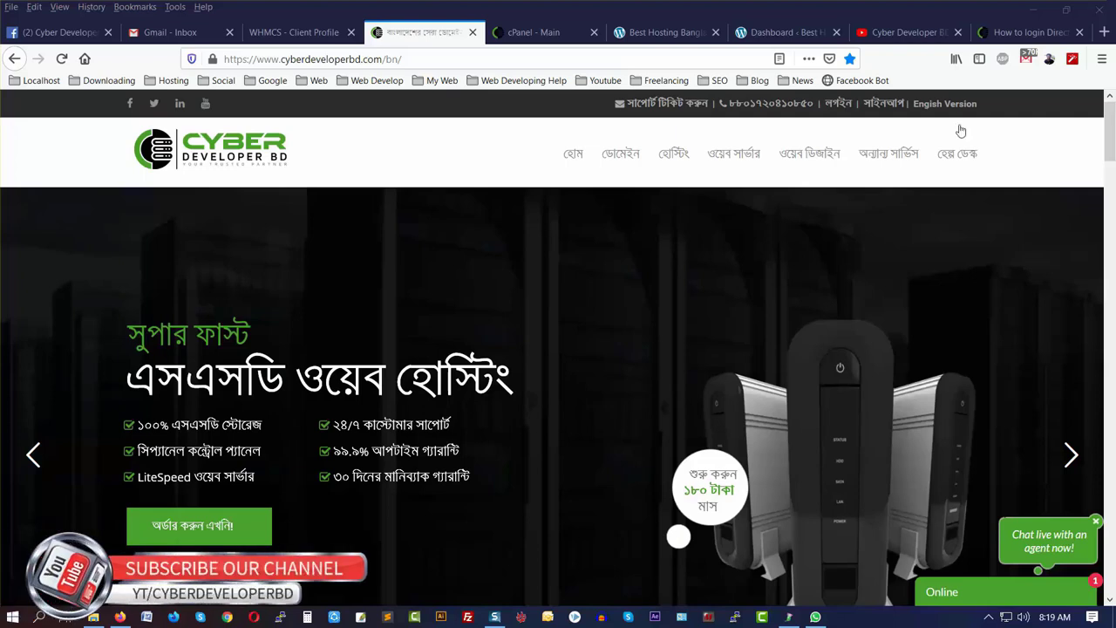
- From the WordPress dashboard's All Posts list, start a new post with Add New
{"action": "left_click", "coordinate": [780, 32]}
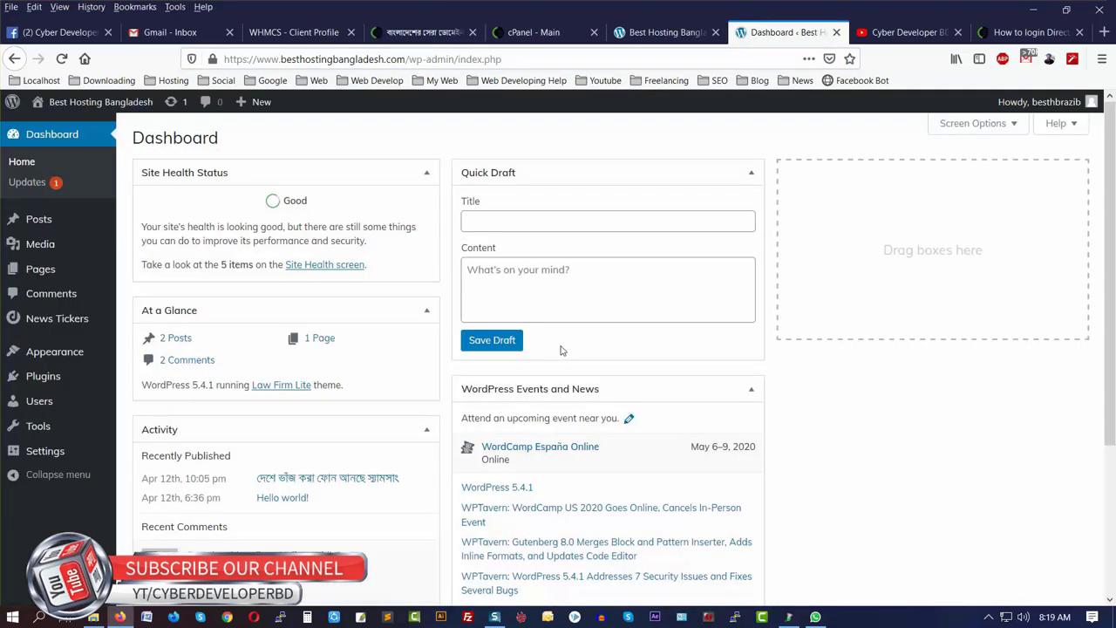
{"action": "mouse_move", "coordinate": [262, 106]}
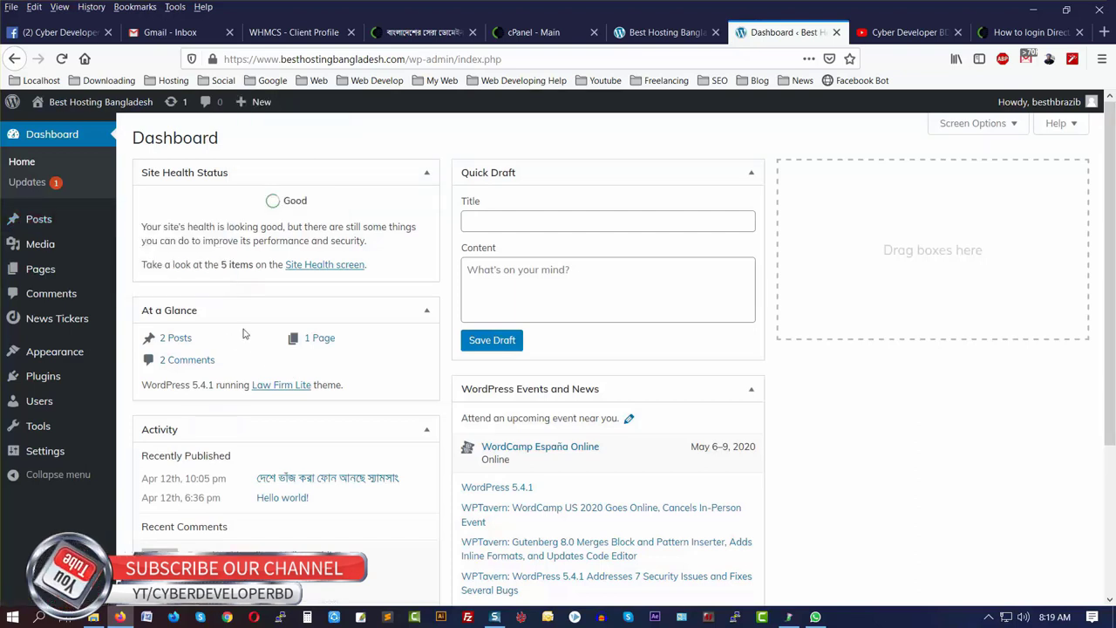
{"action": "mouse_move", "coordinate": [38, 220]}
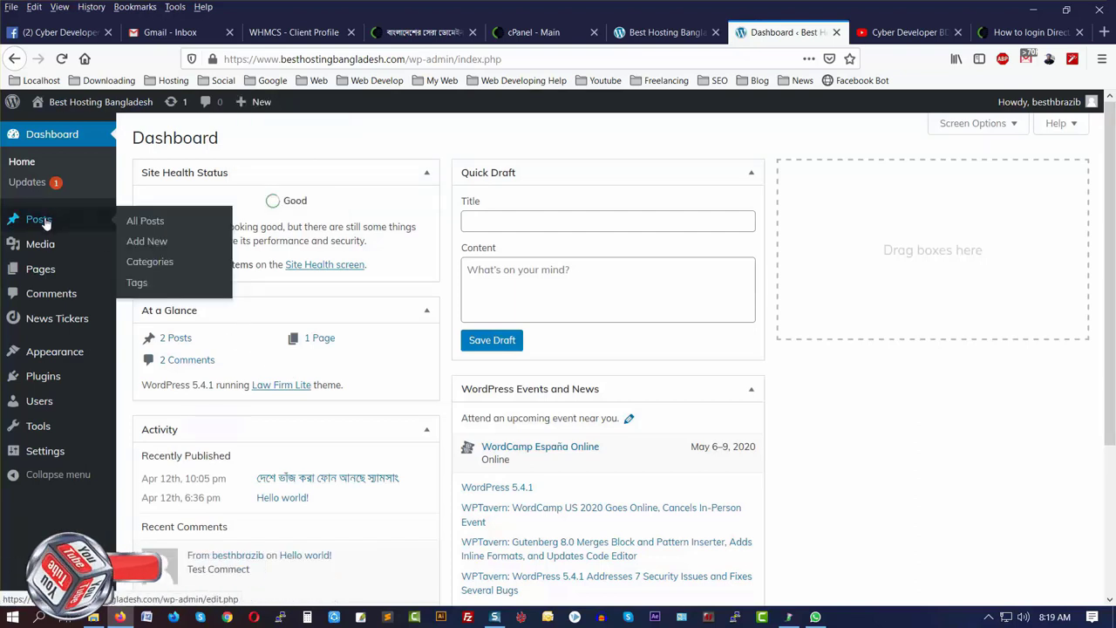
{"action": "left_click", "coordinate": [141, 220]}
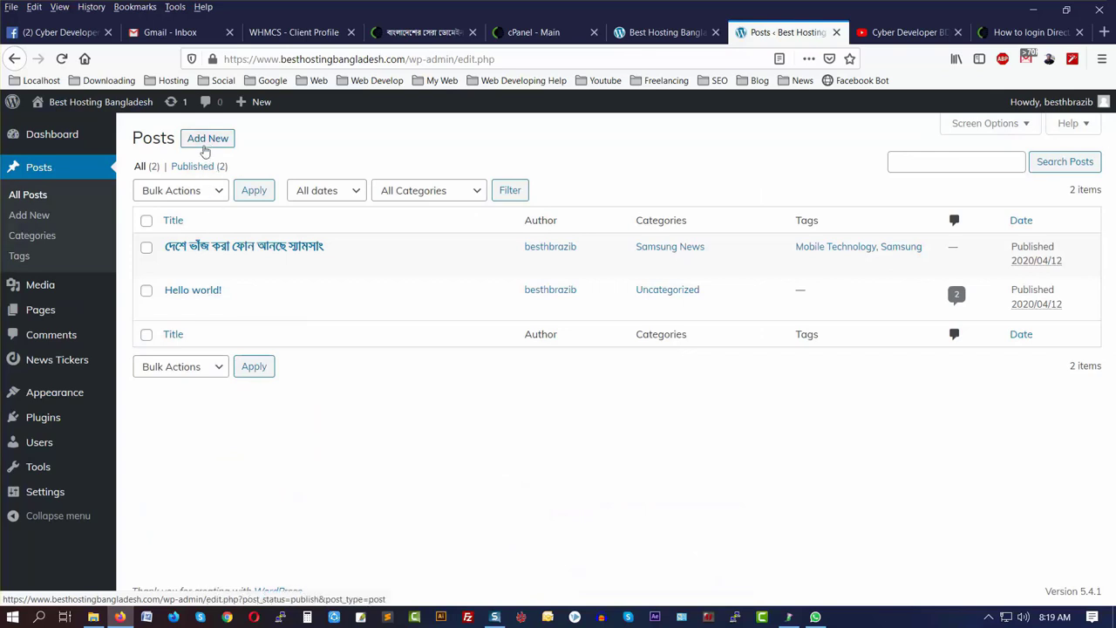
{"action": "left_click", "coordinate": [206, 142]}
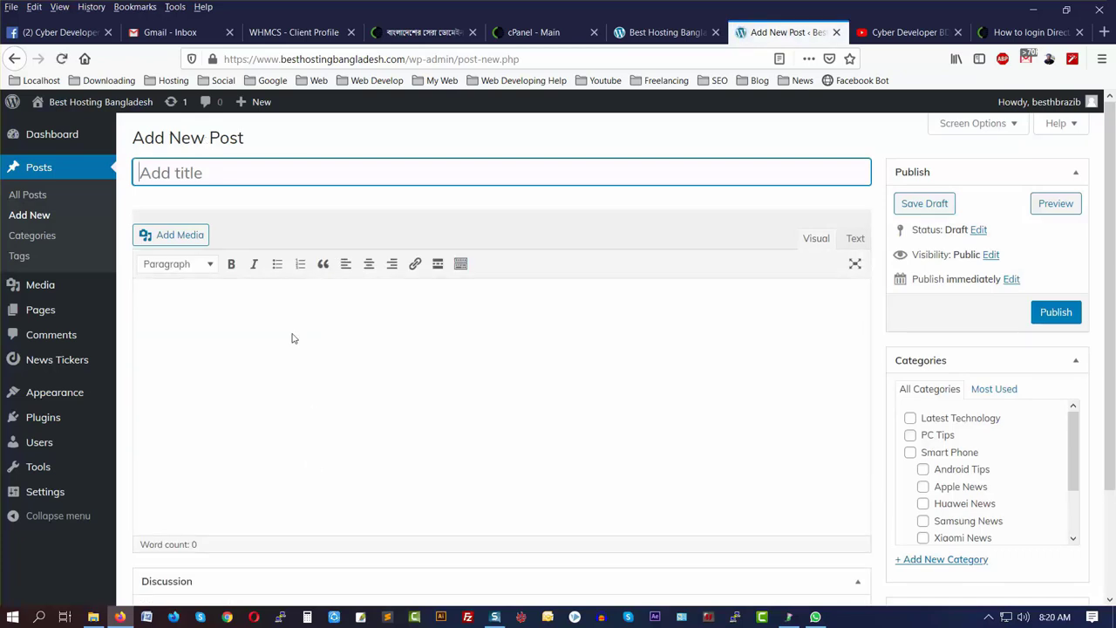
{"action": "left_click", "coordinate": [215, 339]}
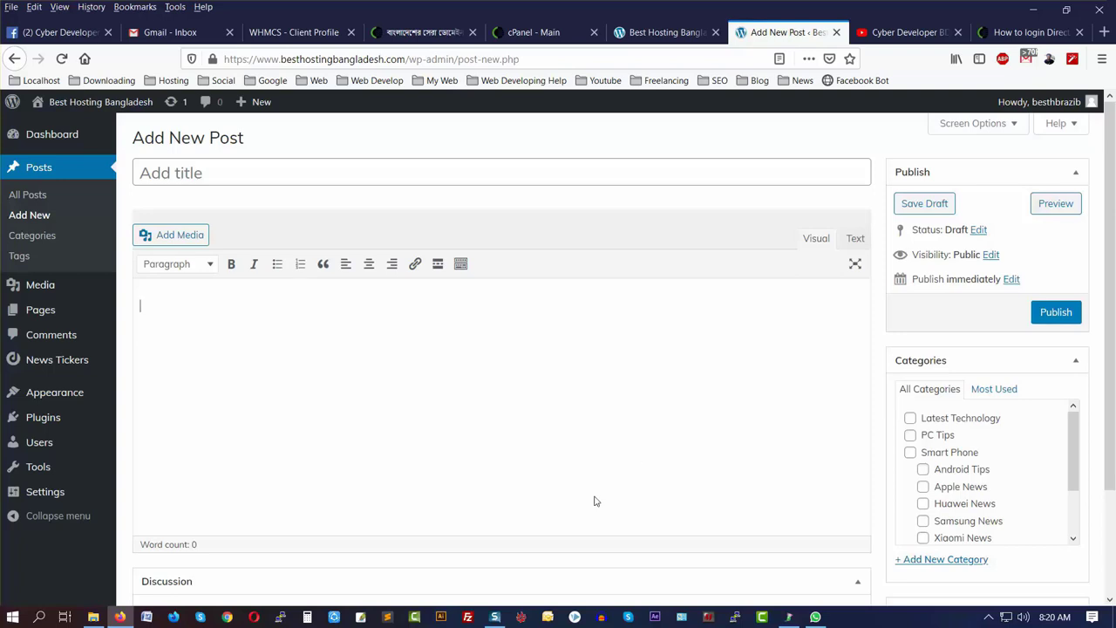
{"action": "left_click", "coordinate": [201, 172]}
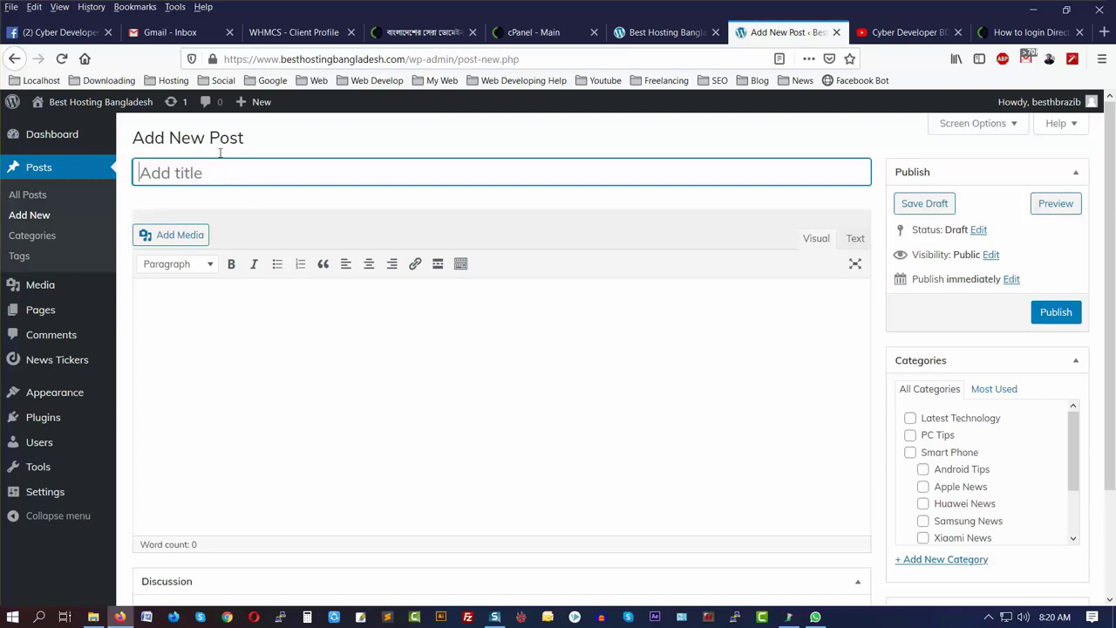
- Copy the support article's title 'How to login DirectAdmin from Client Area'
{"action": "left_click", "coordinate": [1029, 32]}
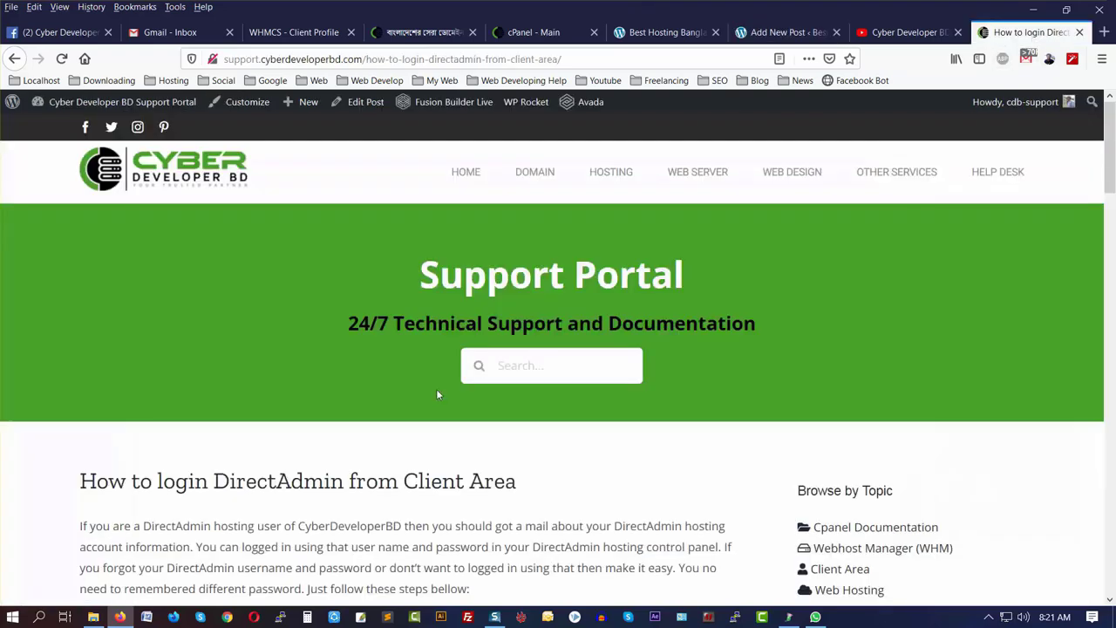
{"action": "scroll", "coordinate": [436, 395], "scroll_direction": "down", "scroll_amount": 5}
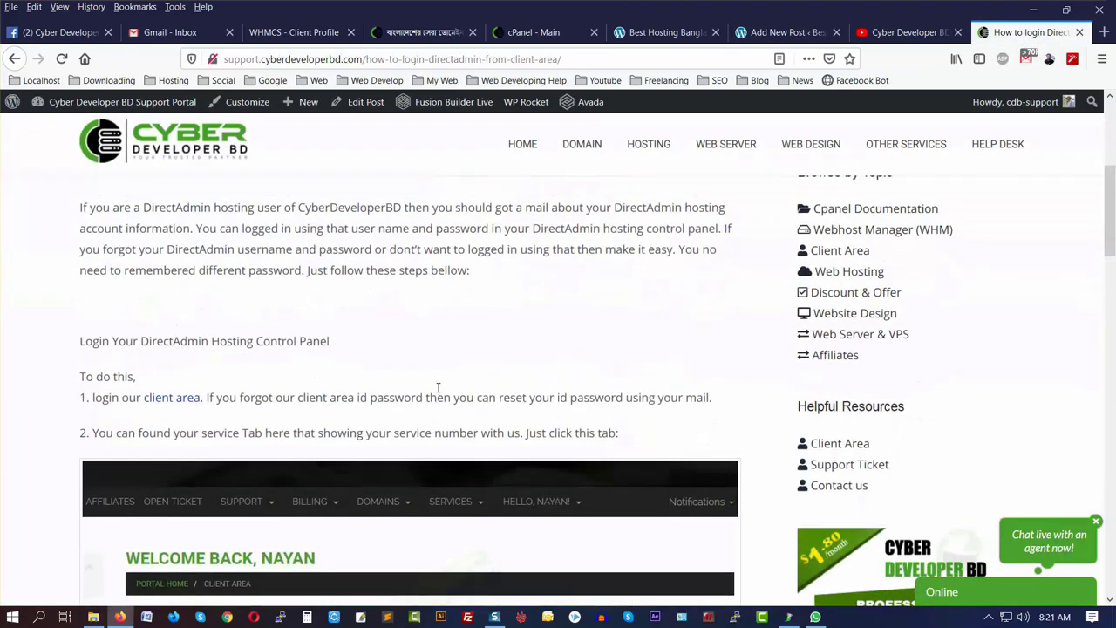
{"action": "scroll", "coordinate": [438, 387], "scroll_direction": "up", "scroll_amount": 2}
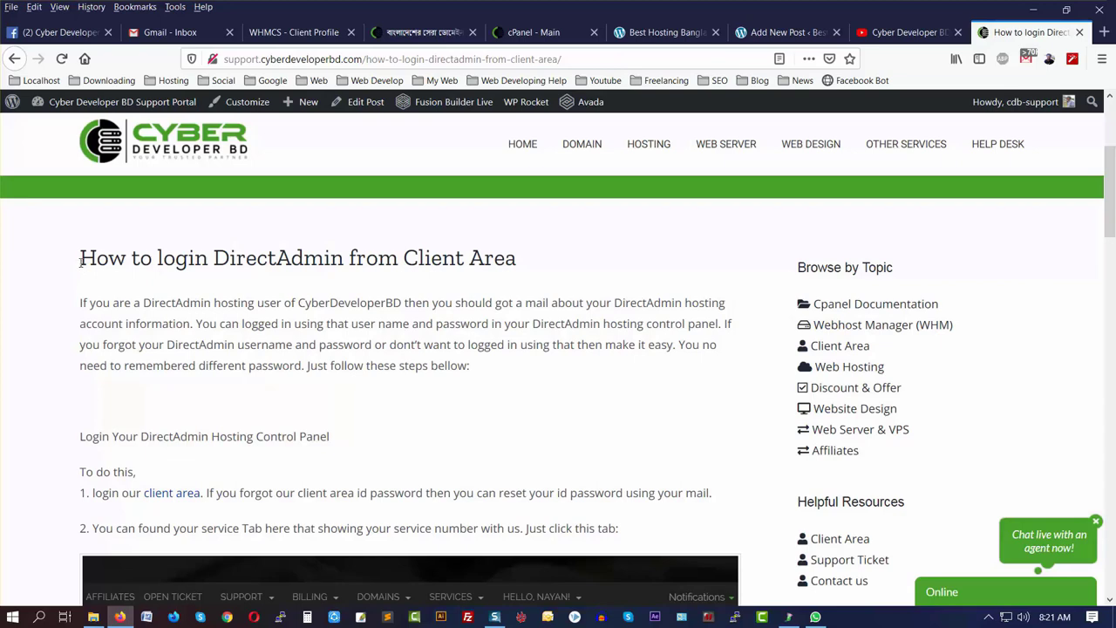
{"action": "scroll", "coordinate": [242, 394], "scroll_direction": "down", "scroll_amount": 10}
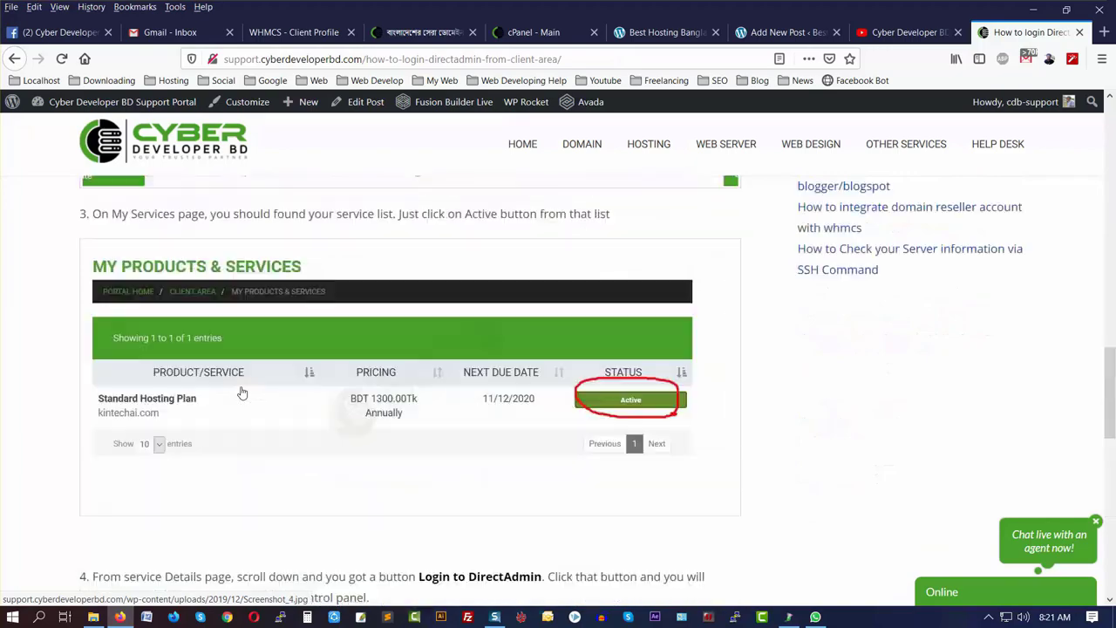
{"action": "scroll", "coordinate": [242, 393], "scroll_direction": "up", "scroll_amount": 8}
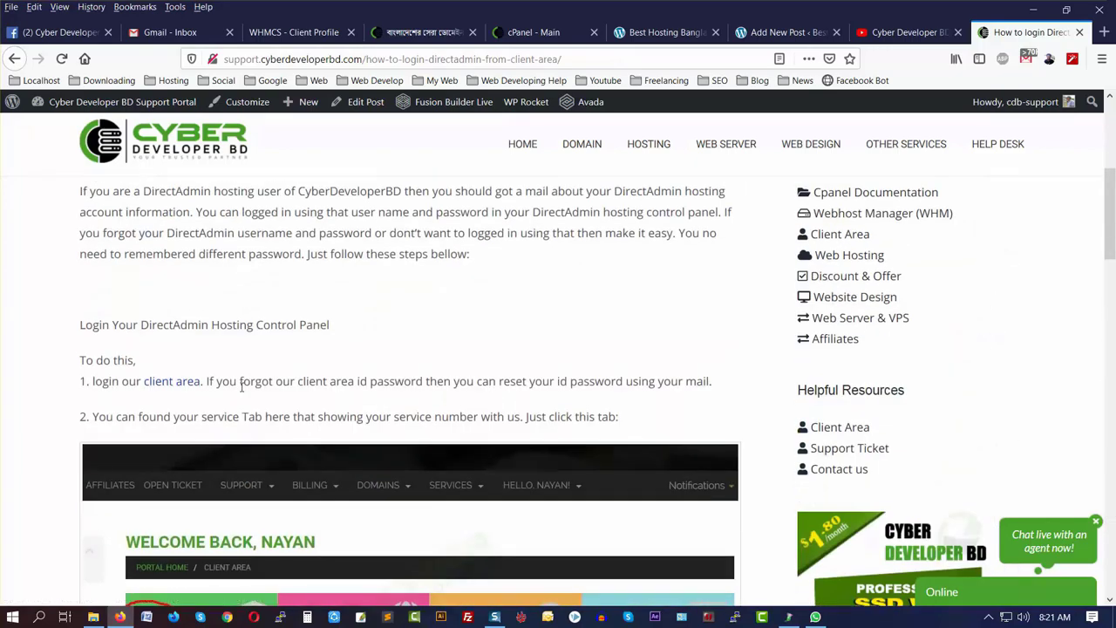
{"action": "scroll", "coordinate": [240, 386], "scroll_direction": "up", "scroll_amount": 4}
{"action": "scroll", "coordinate": [242, 391], "scroll_direction": "down", "scroll_amount": 1}
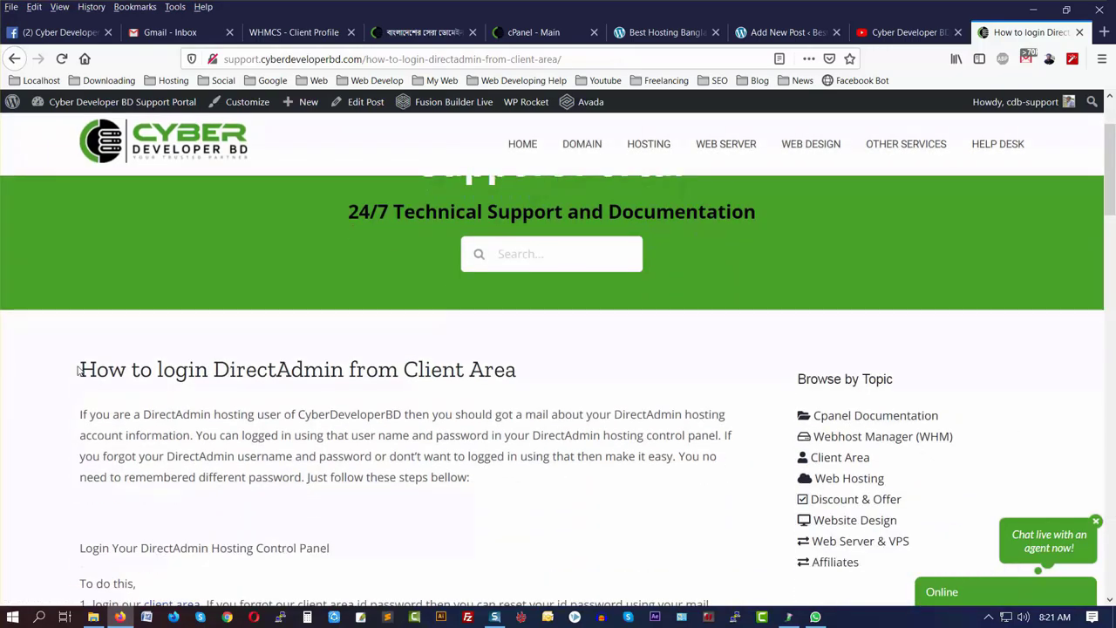
{"action": "left_click_drag", "start_coordinate": [78, 370], "coordinate": [517, 382]}
{"action": "right_click", "coordinate": [492, 377]}
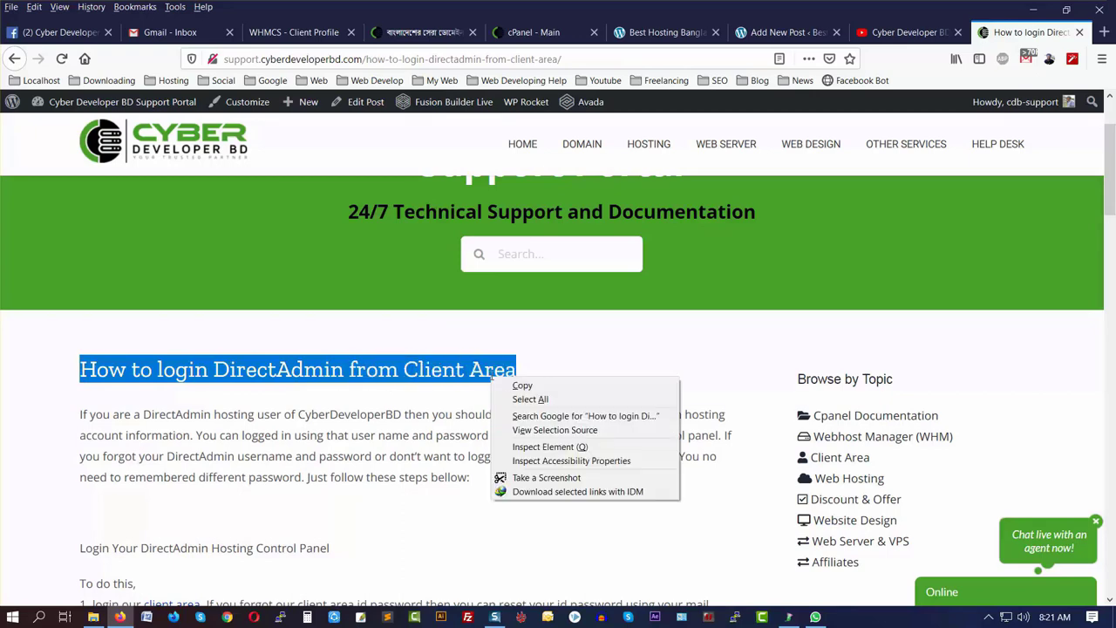
{"action": "left_click", "coordinate": [523, 386]}
- Paste 'How to login DirectAdmin from Client Area' as the post title so the draft saves
{"action": "left_click", "coordinate": [782, 33]}
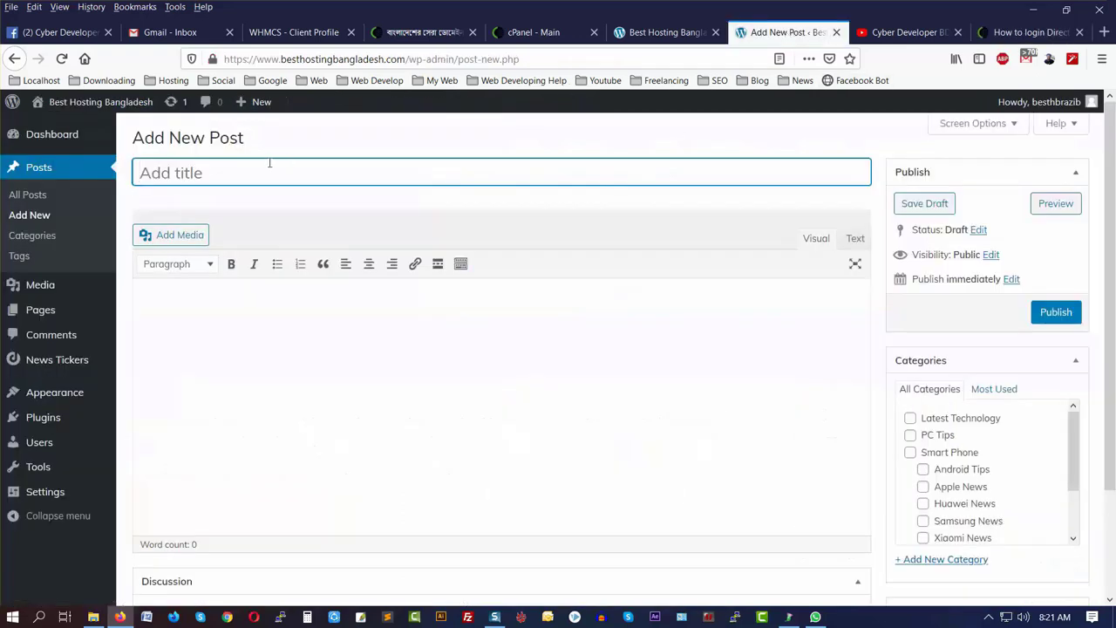
{"action": "key", "text": "ctrl+v"}
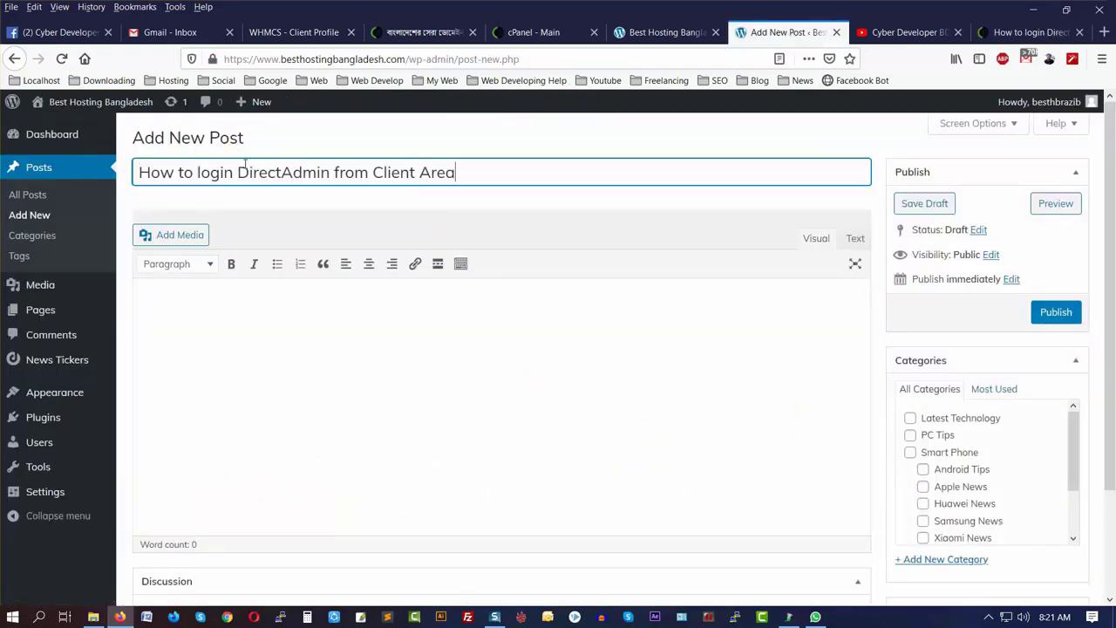
{"action": "left_click", "coordinate": [183, 310]}
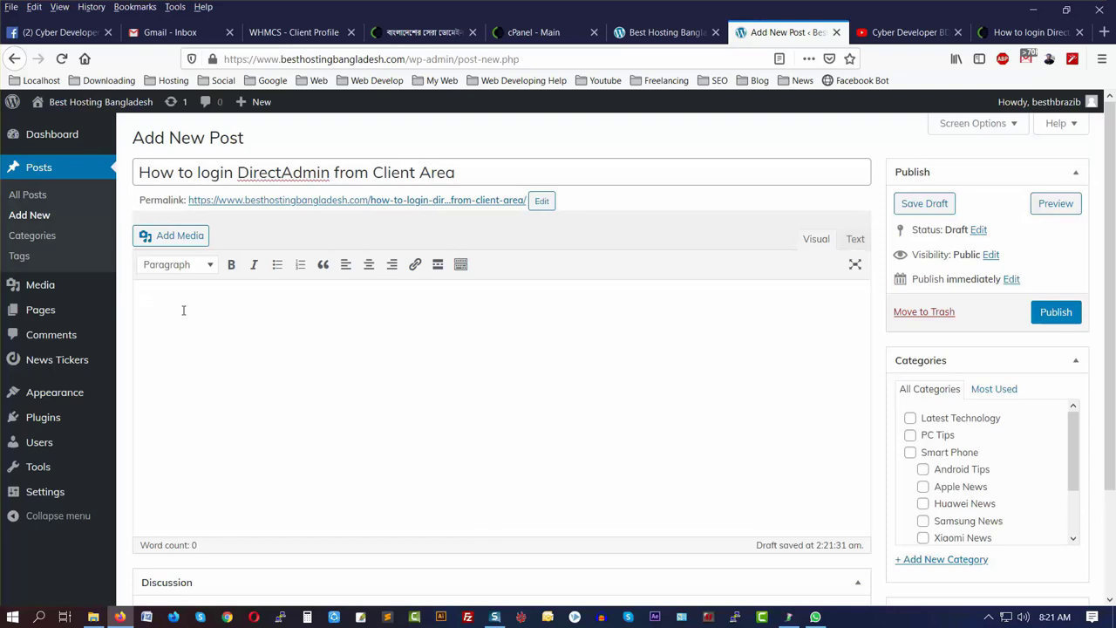
{"action": "left_click", "coordinate": [1030, 32]}
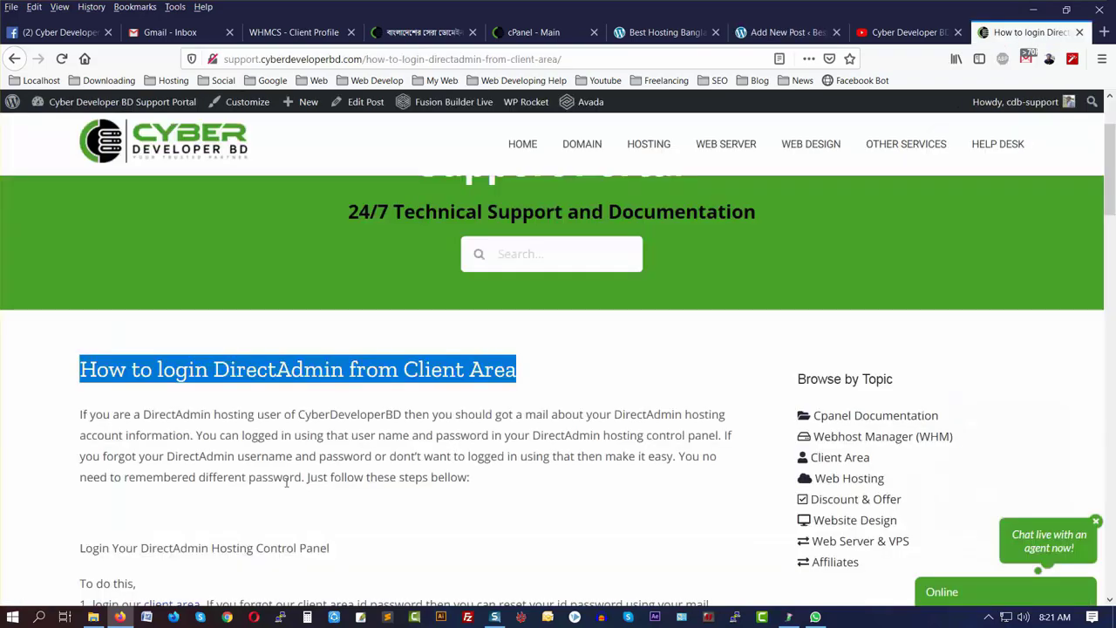
- Select and copy the support article's text from the introduction paragraph through step 2
{"action": "scroll", "coordinate": [286, 482], "scroll_direction": "down", "scroll_amount": 5}
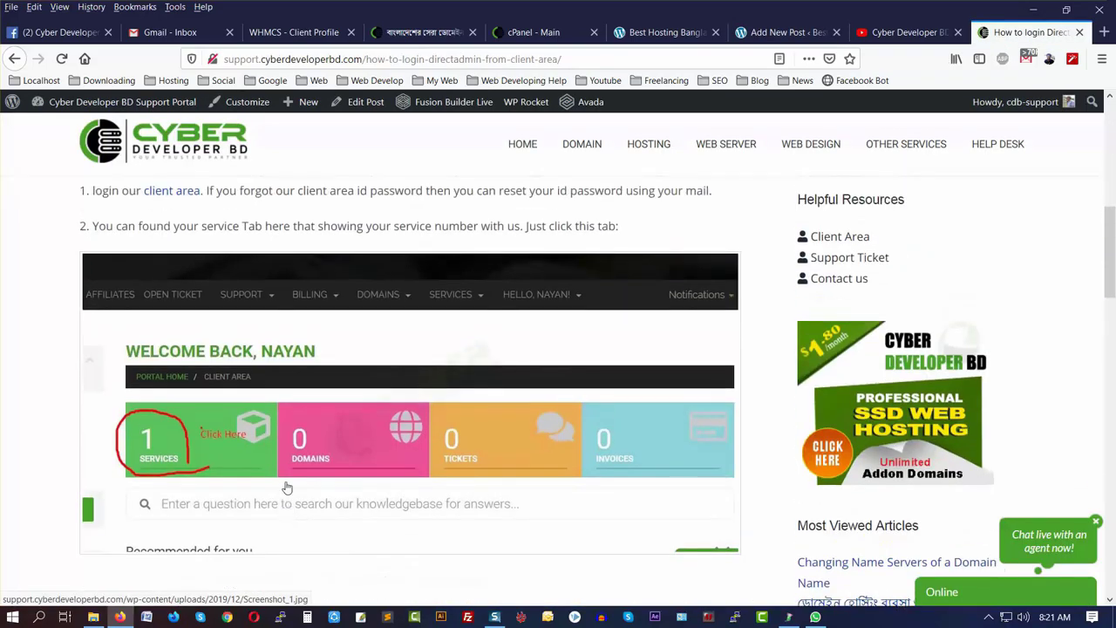
{"action": "scroll", "coordinate": [287, 487], "scroll_direction": "up", "scroll_amount": 4}
{"action": "left_click_drag", "start_coordinate": [80, 302], "coordinate": [626, 534]}
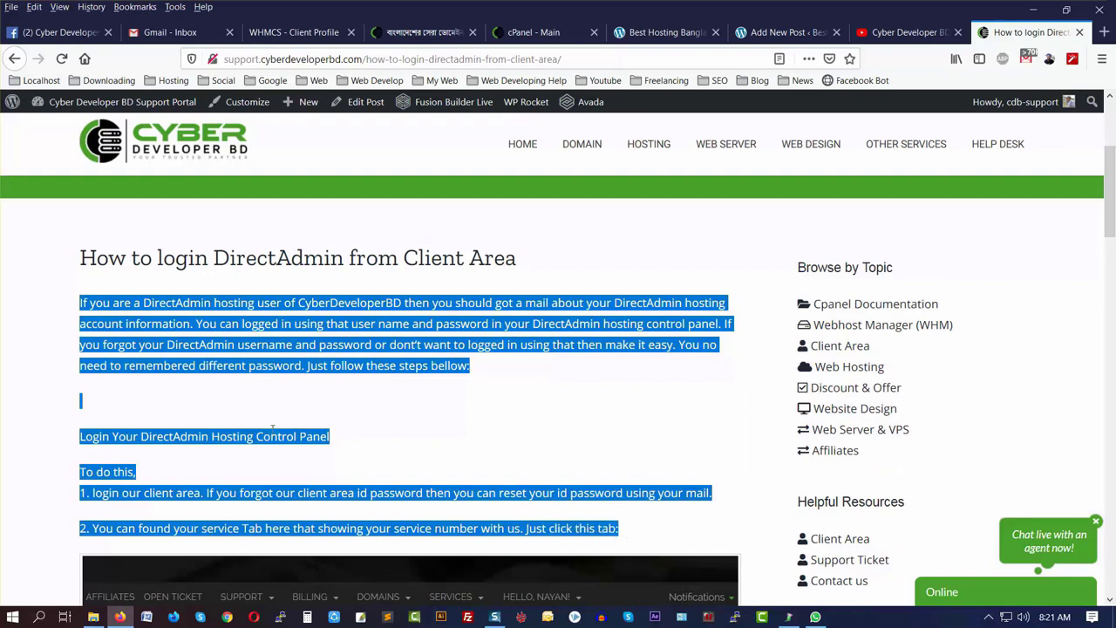
{"action": "right_click", "coordinate": [563, 400]}
{"action": "left_click", "coordinate": [606, 412]}
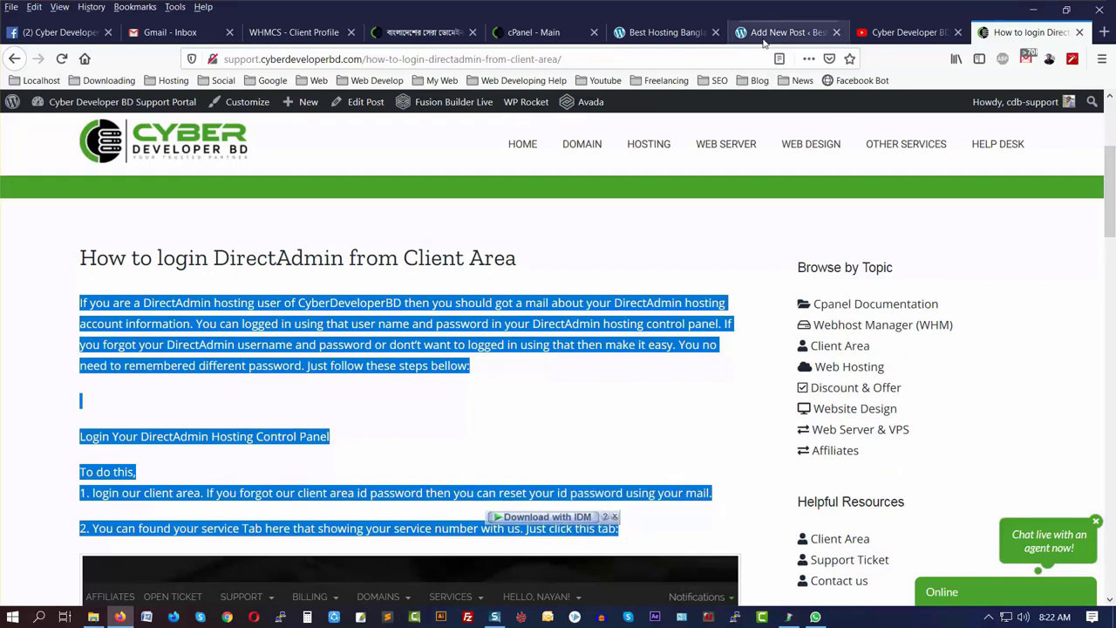
{"action": "left_click", "coordinate": [764, 42]}
- Paste the copied introduction-through-step-2 text into the post body
{"action": "key", "text": "ctrl+v"}
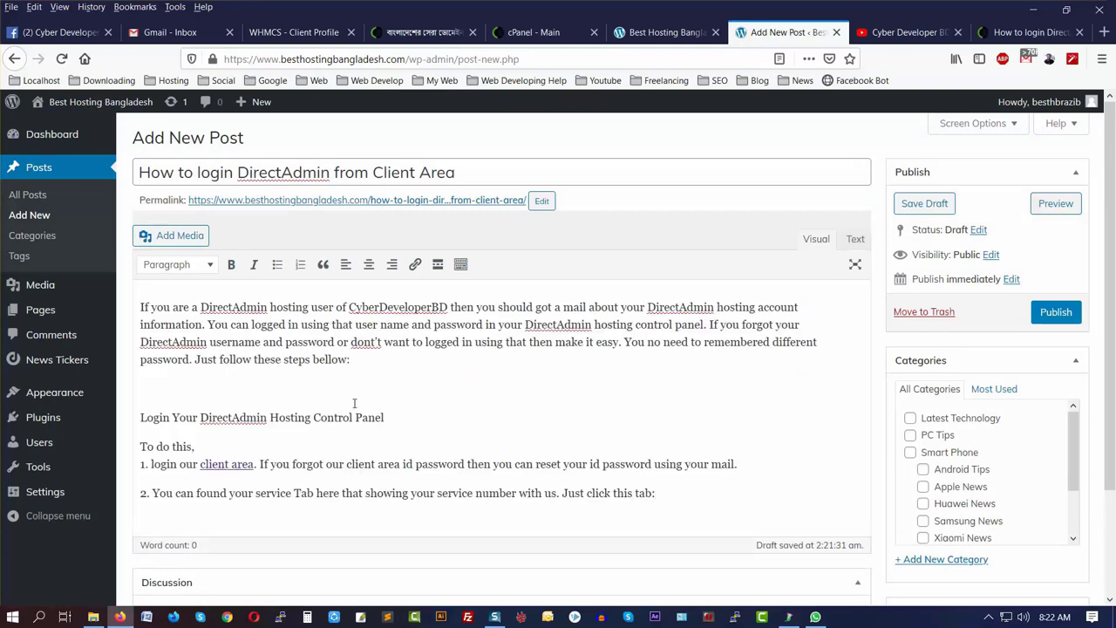
{"action": "left_click", "coordinate": [254, 465]}
{"action": "left_click_drag", "start_coordinate": [253, 465], "coordinate": [197, 468]}
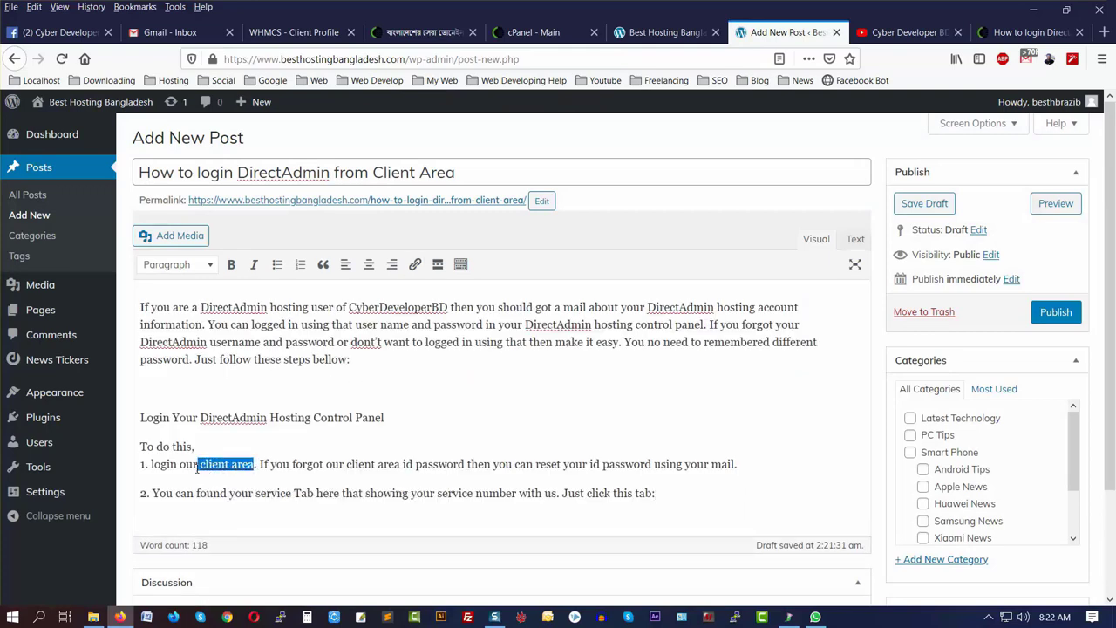
{"action": "left_click", "coordinate": [237, 393]}
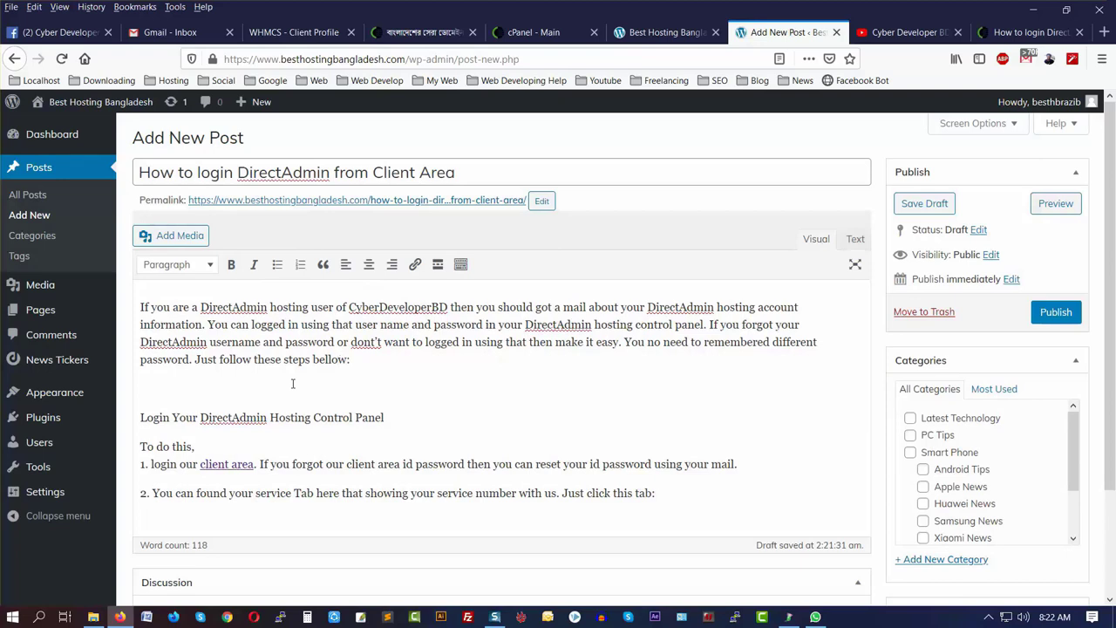
- Try centre alignment on the first paragraph, restore left alignment, and select the word 'bellow'
{"action": "left_click_drag", "start_coordinate": [350, 360], "coordinate": [111, 311]}
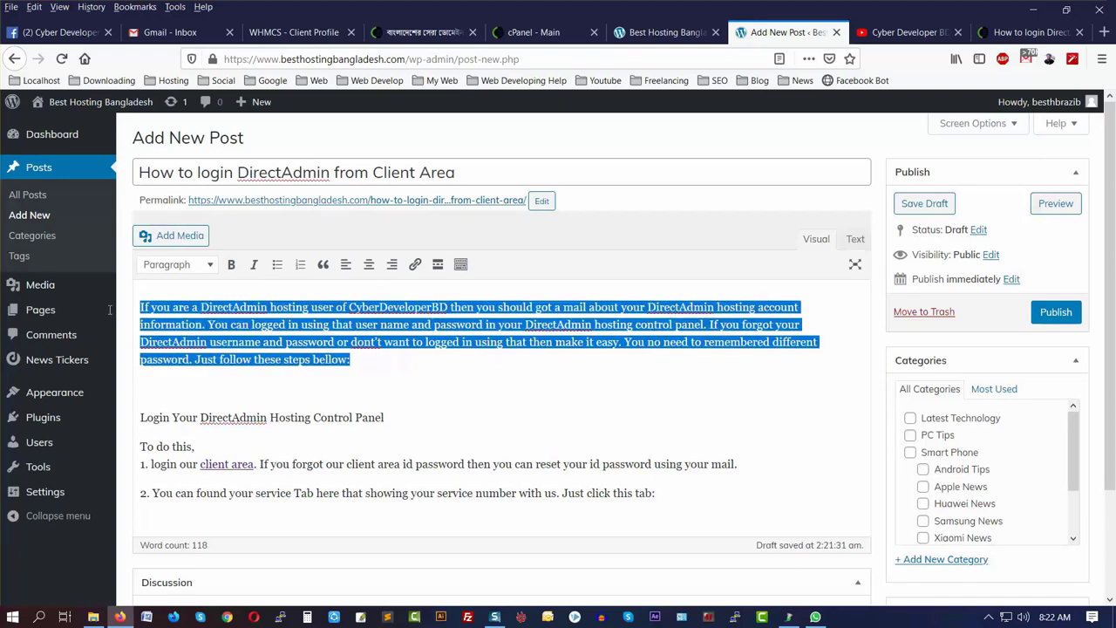
{"action": "left_click", "coordinate": [369, 264]}
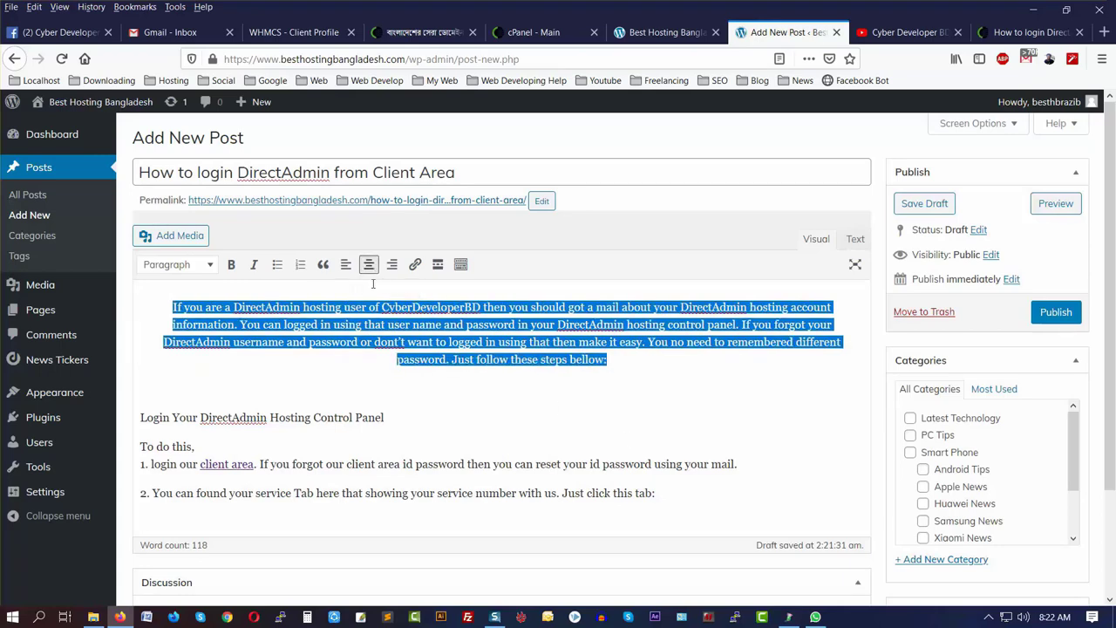
{"action": "left_click", "coordinate": [345, 264]}
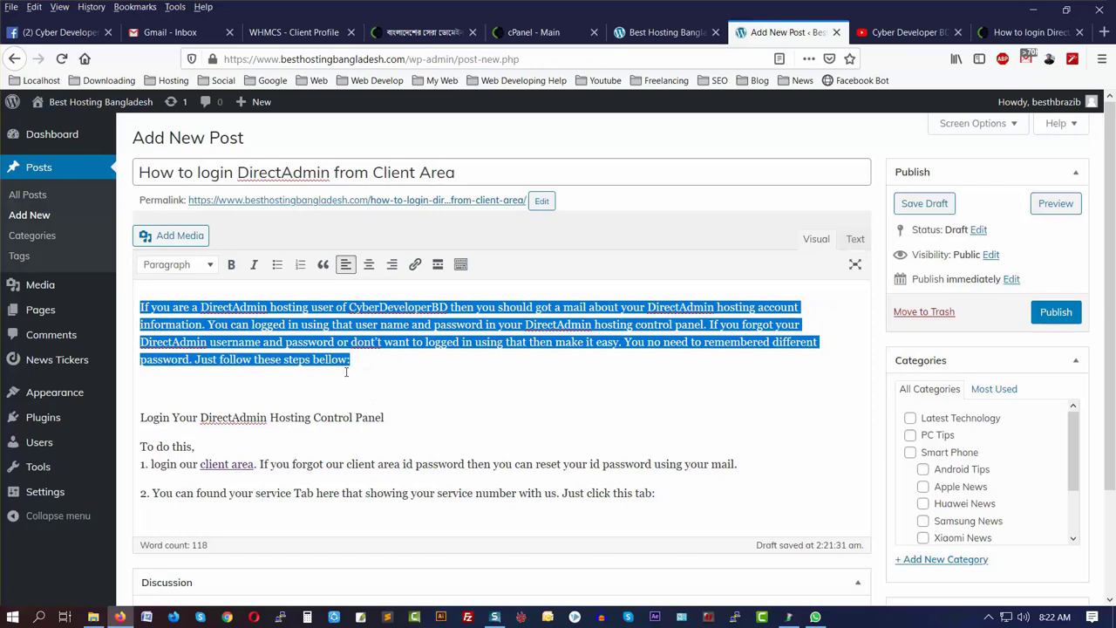
{"action": "left_click", "coordinate": [311, 360]}
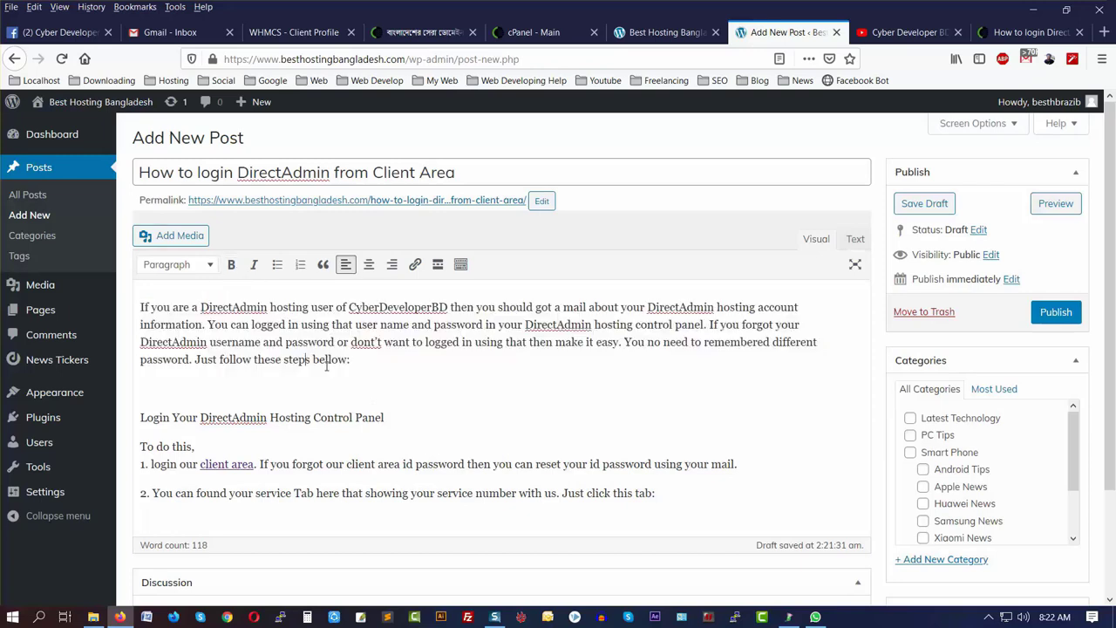
{"action": "left_click_drag", "start_coordinate": [314, 359], "coordinate": [348, 359]}
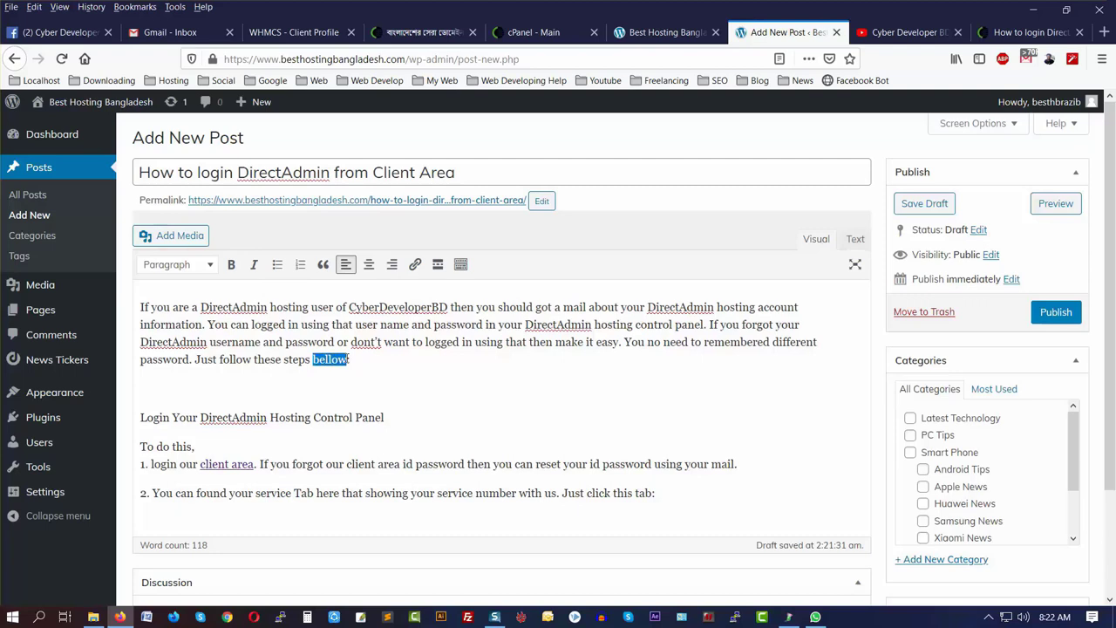
- Make the word 'bellow' bold and italic
{"action": "left_click", "coordinate": [231, 264]}
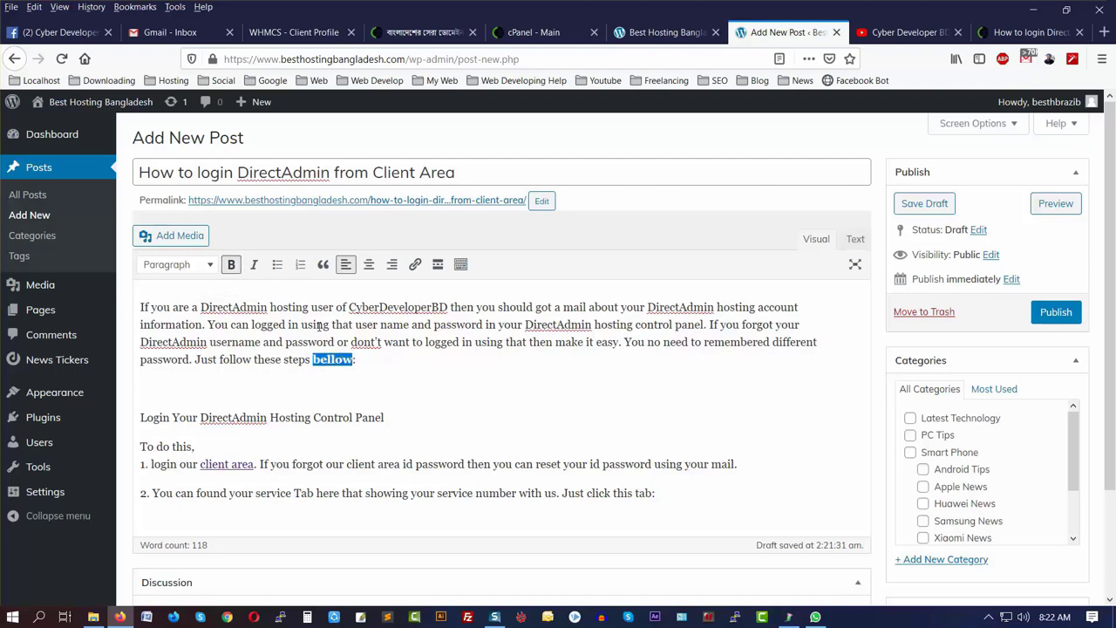
{"action": "left_click", "coordinate": [253, 265]}
{"action": "left_click", "coordinate": [671, 508]}
- Try bulleted, numbered and quote styles on the two step lines, then revert them to plain paragraphs
{"action": "left_click_drag", "start_coordinate": [671, 508], "coordinate": [120, 464]}
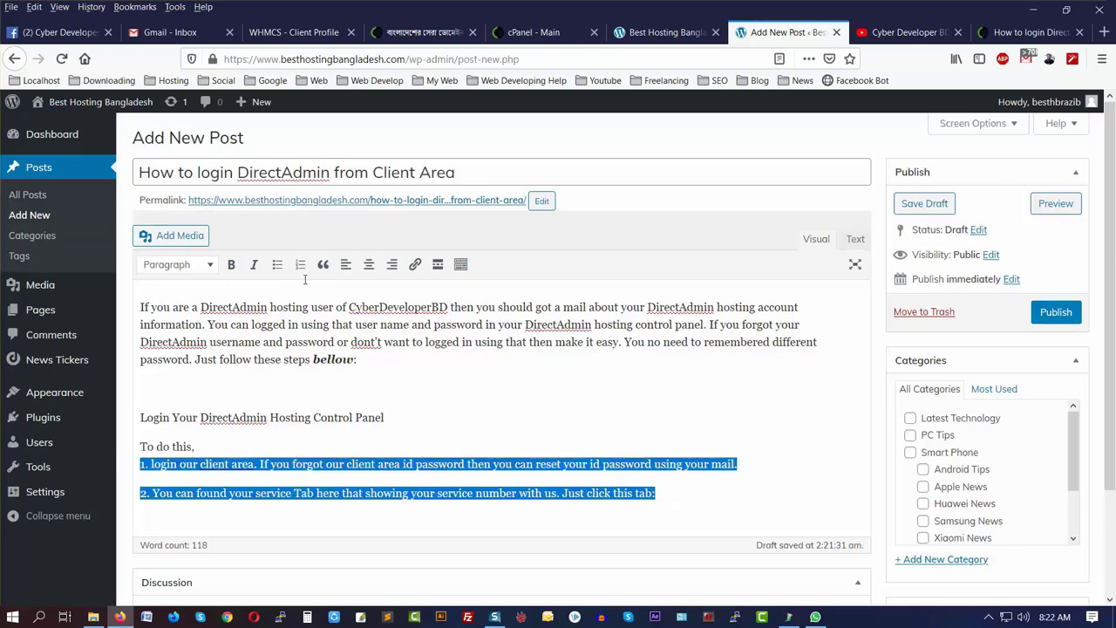
{"action": "left_click", "coordinate": [277, 267]}
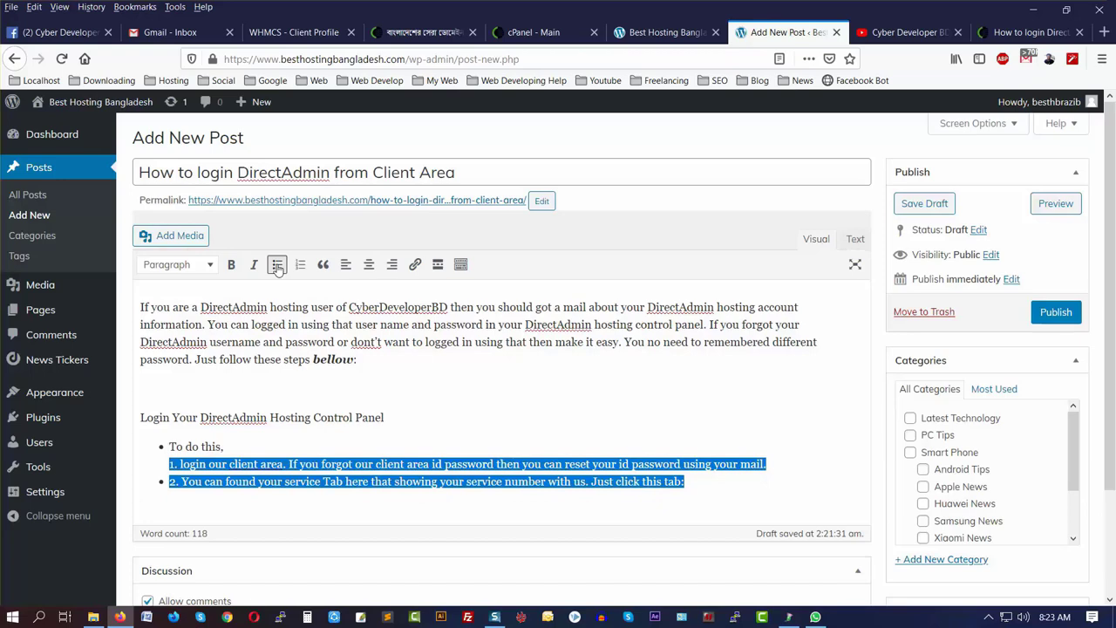
{"action": "left_click", "coordinate": [300, 266]}
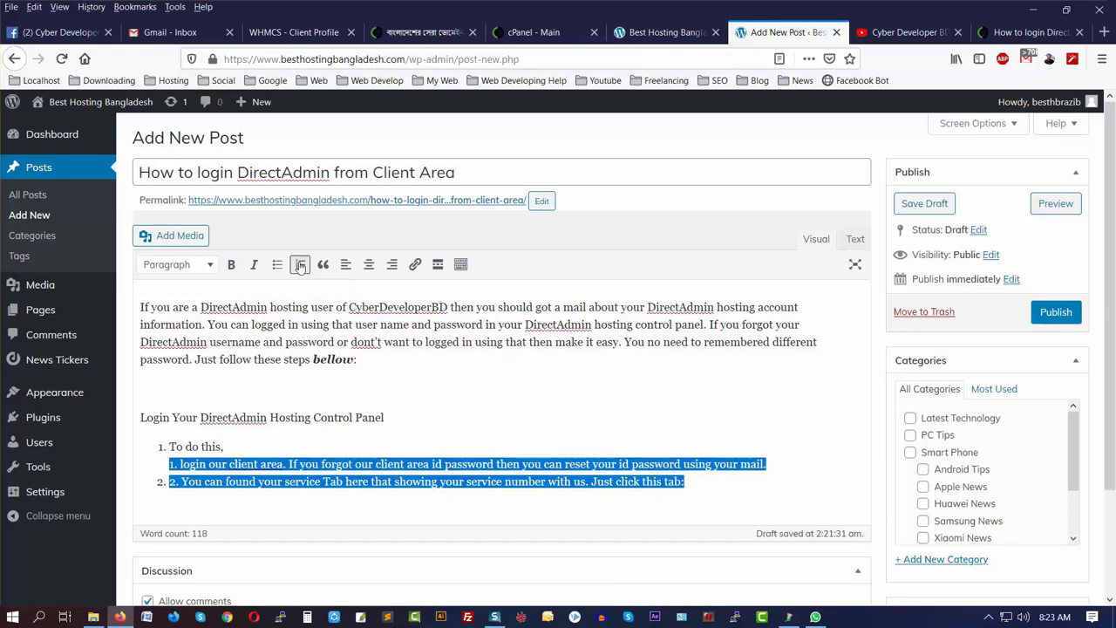
{"action": "left_click", "coordinate": [300, 266]}
{"action": "left_click", "coordinate": [322, 265]}
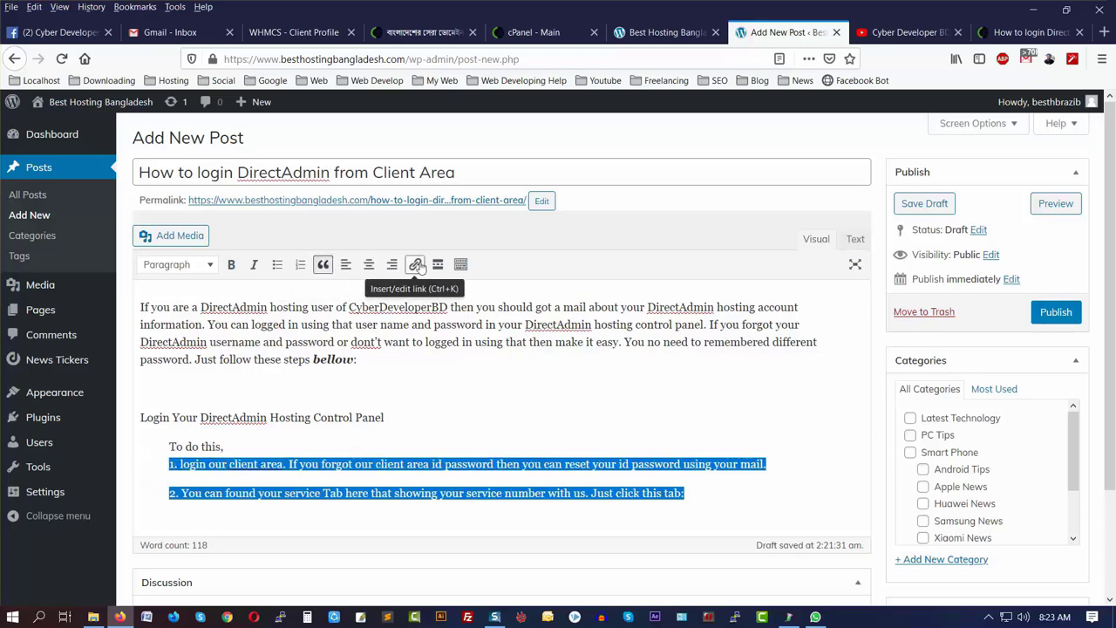
{"action": "key", "text": "ctrl+z"}
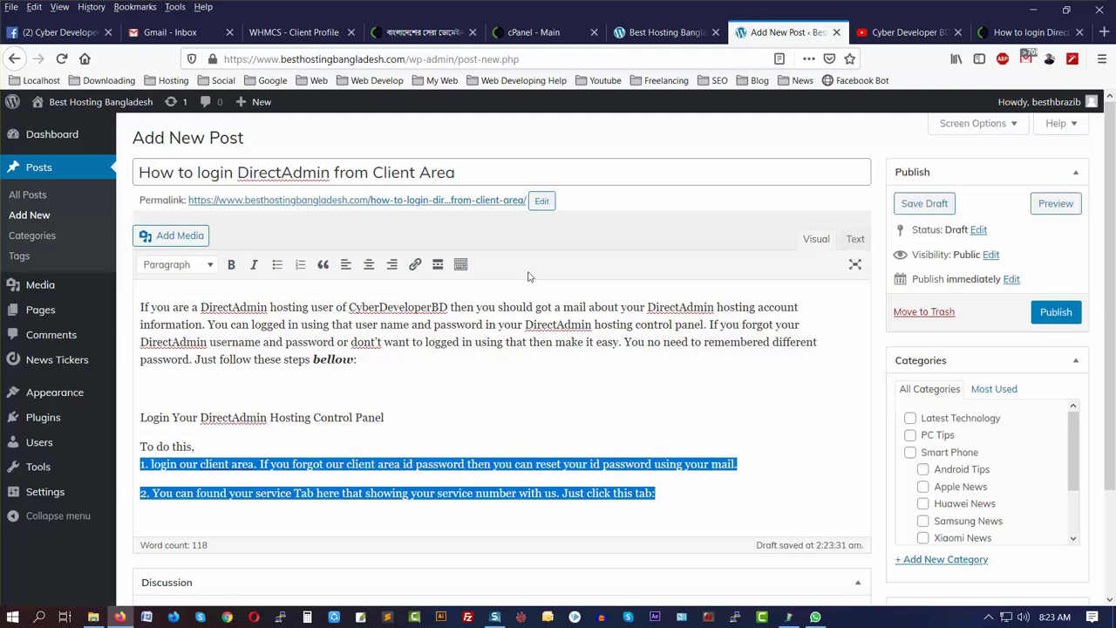
{"action": "left_click", "coordinate": [377, 370]}
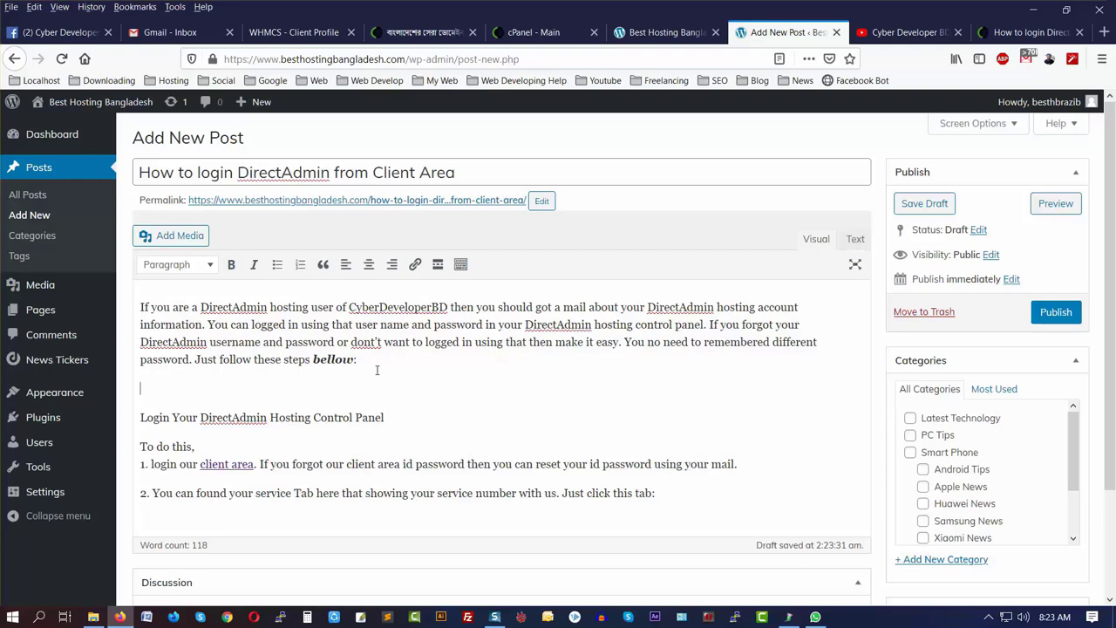
{"action": "key", "text": "ctrl+Tab"}
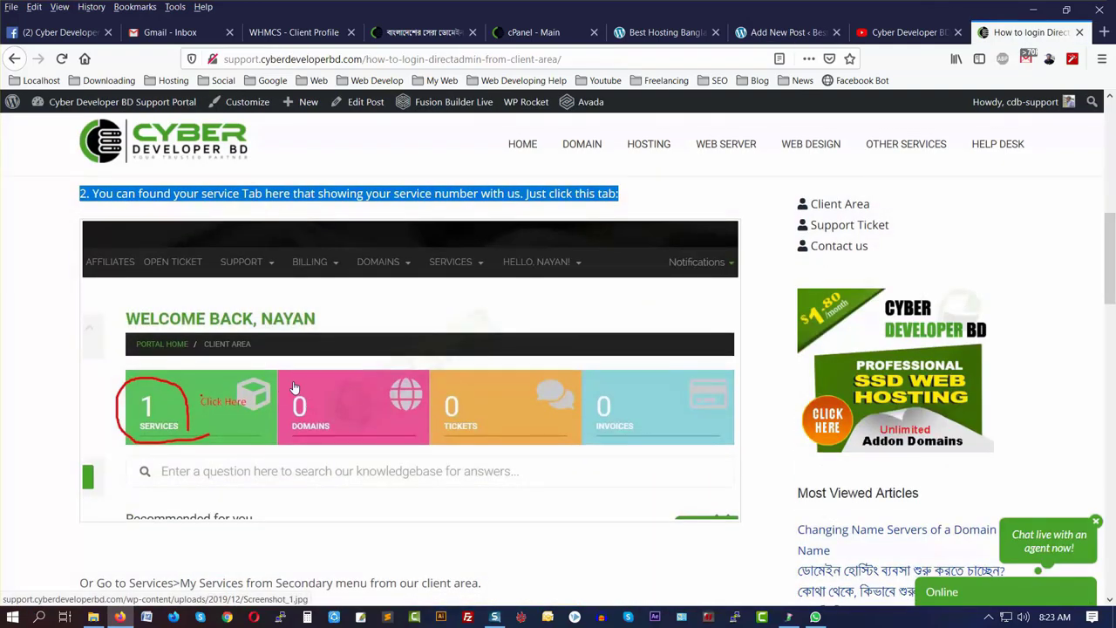
- Save the Services screenshot as Screenshot_1.jpg in a new Desktop folder, New folder (14)
{"action": "left_click", "coordinate": [60, 332]}
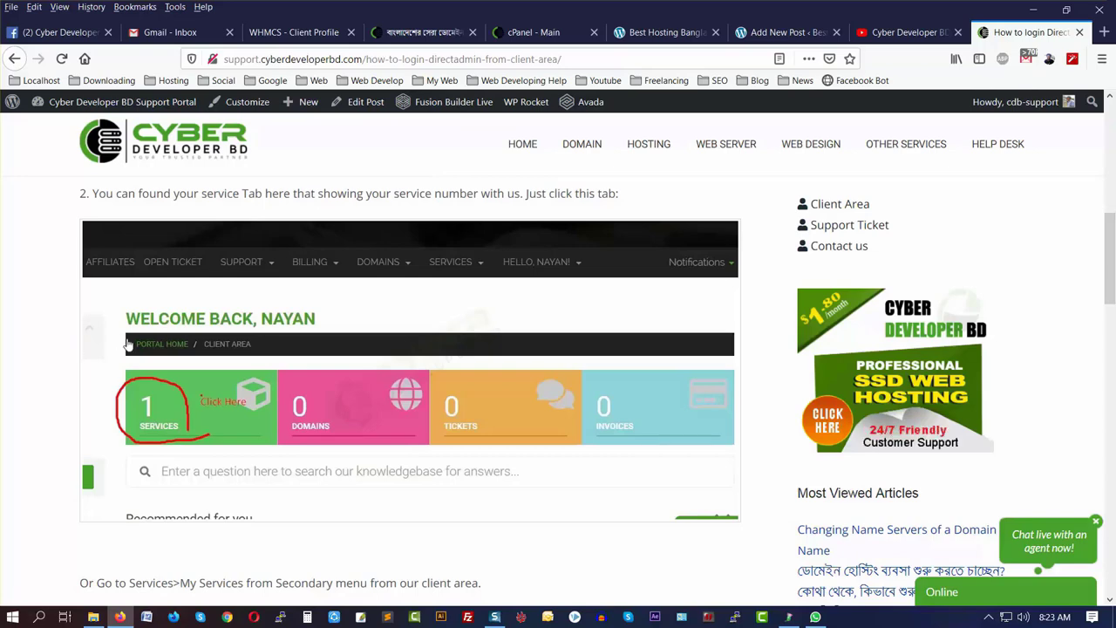
{"action": "right_click", "coordinate": [205, 333]}
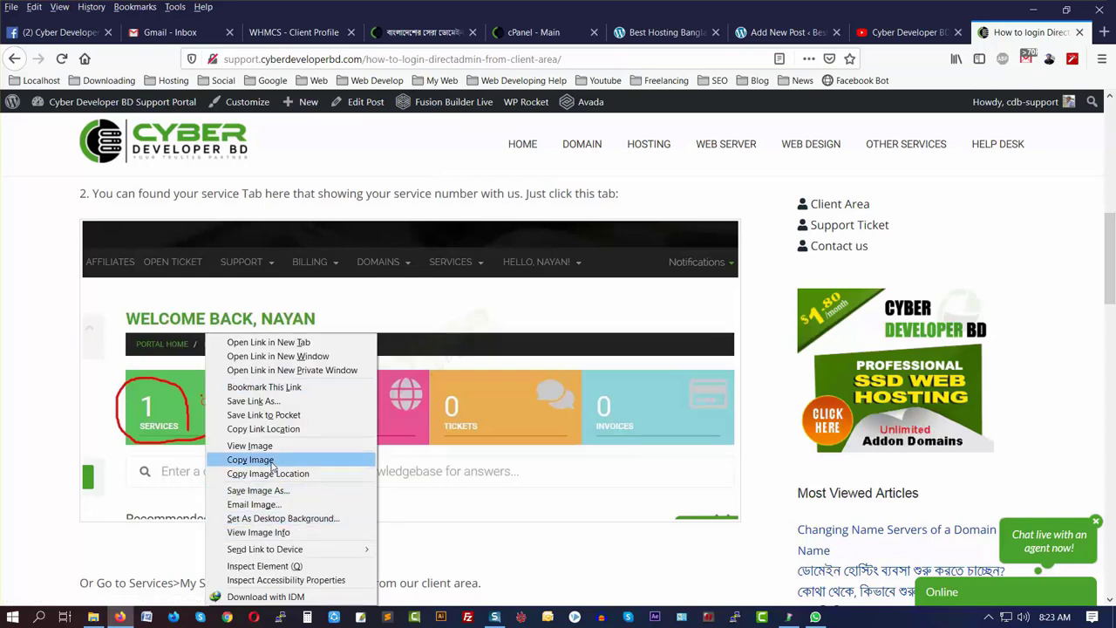
{"action": "left_click", "coordinate": [258, 490]}
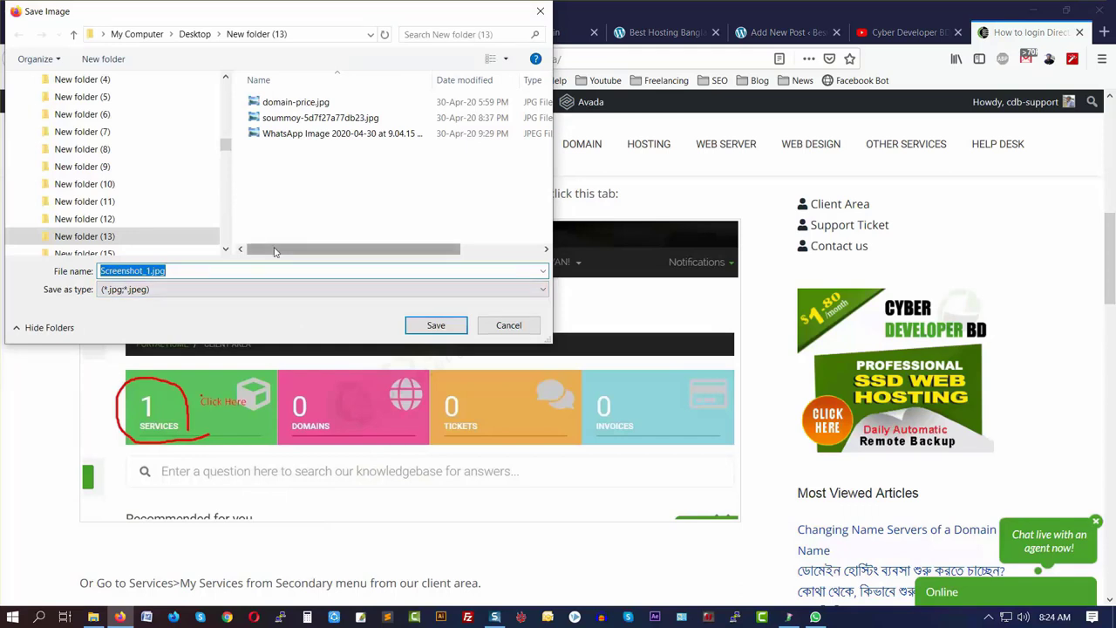
{"action": "scroll", "coordinate": [100, 131], "scroll_direction": "up", "scroll_amount": 5}
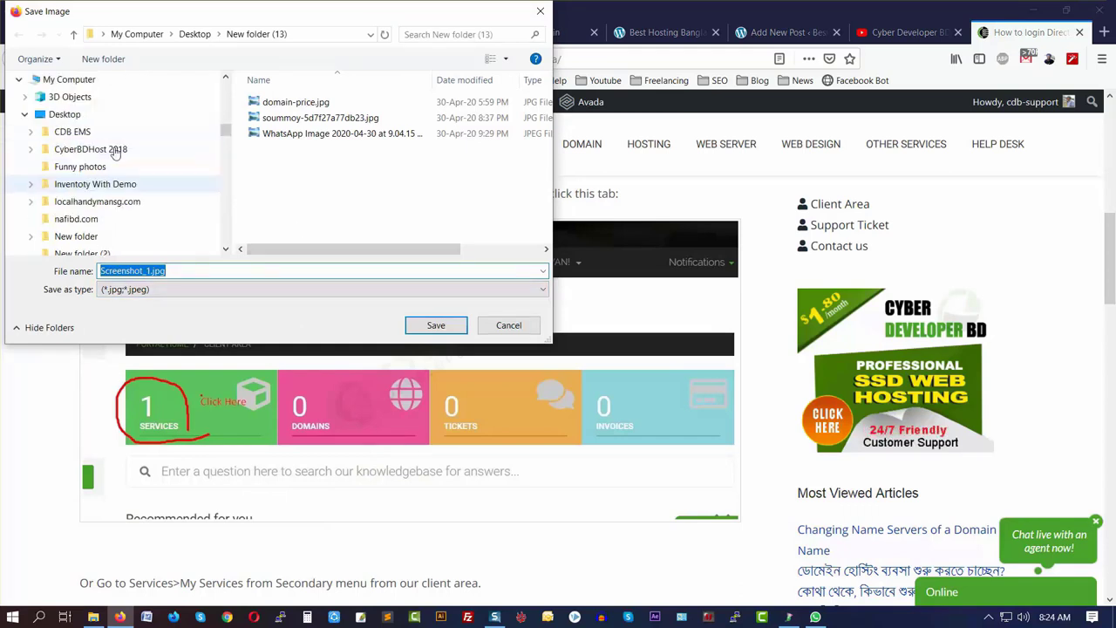
{"action": "left_click", "coordinate": [76, 117]}
{"action": "left_click", "coordinate": [103, 59]}
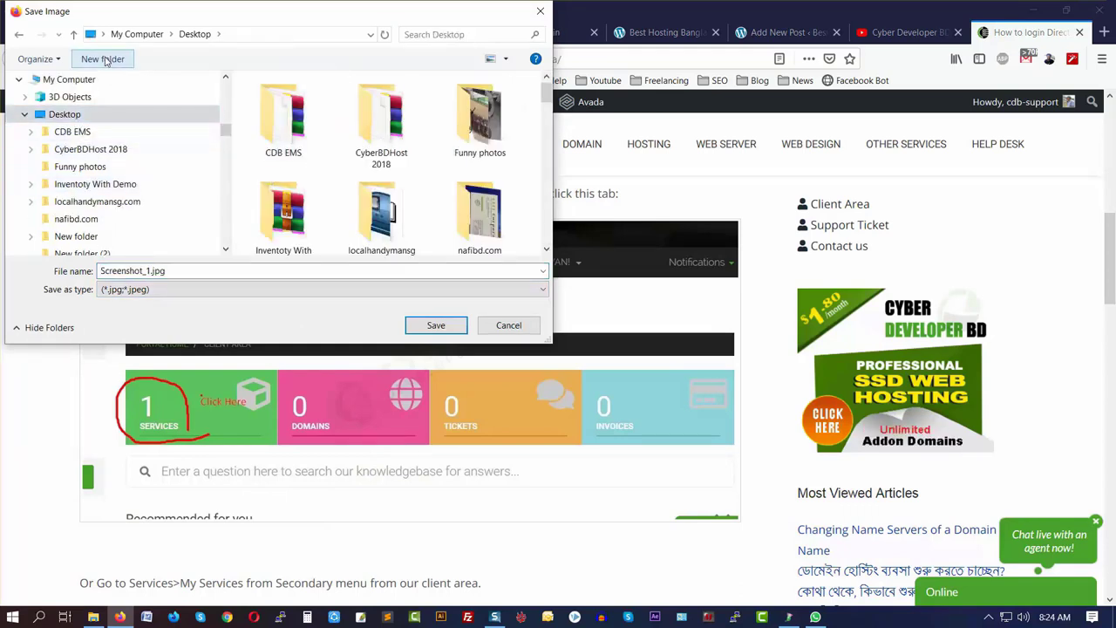
{"action": "left_click", "coordinate": [438, 326]}
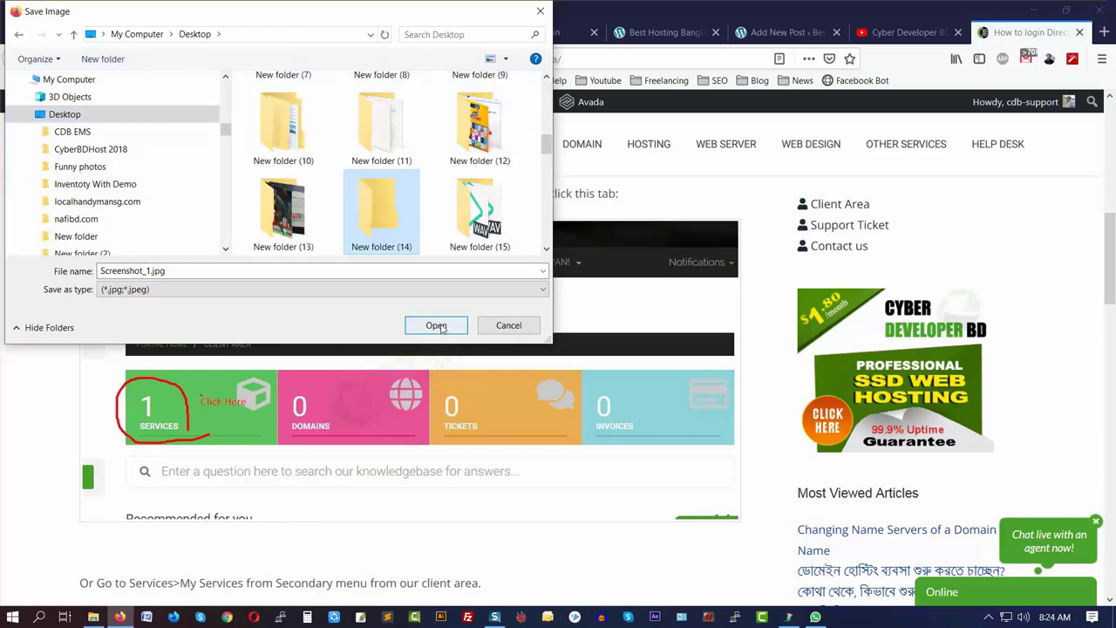
{"action": "left_click", "coordinate": [436, 325]}
{"action": "left_click", "coordinate": [436, 326]}
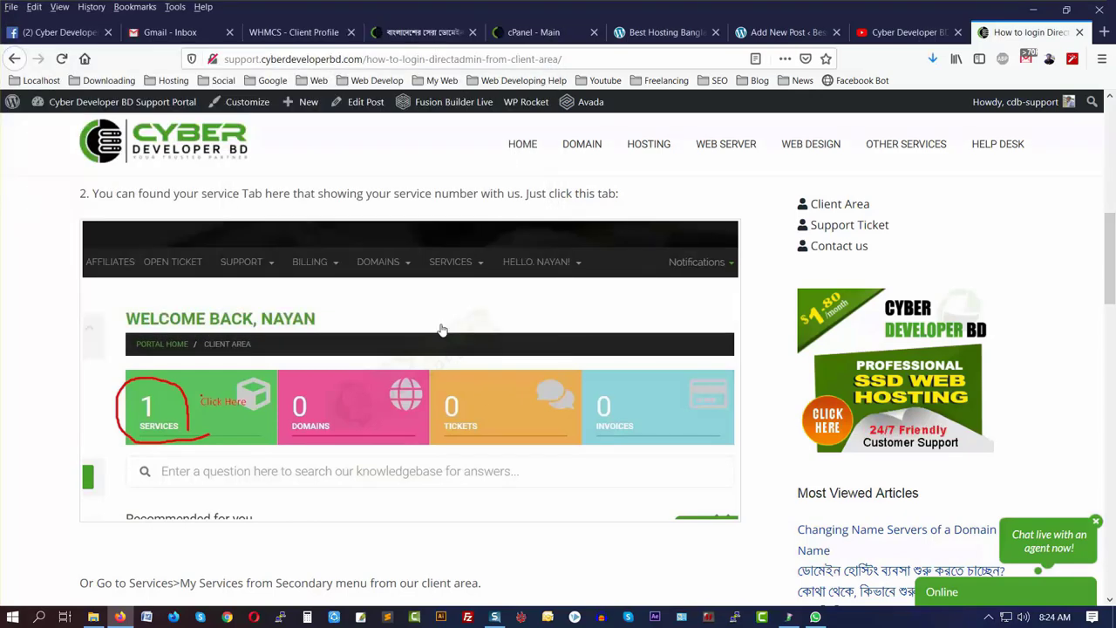
- Check New folder (14) for the saved file, then save the My Services screenshot as Screenshot_2.jpg
{"action": "key", "text": "super+d"}
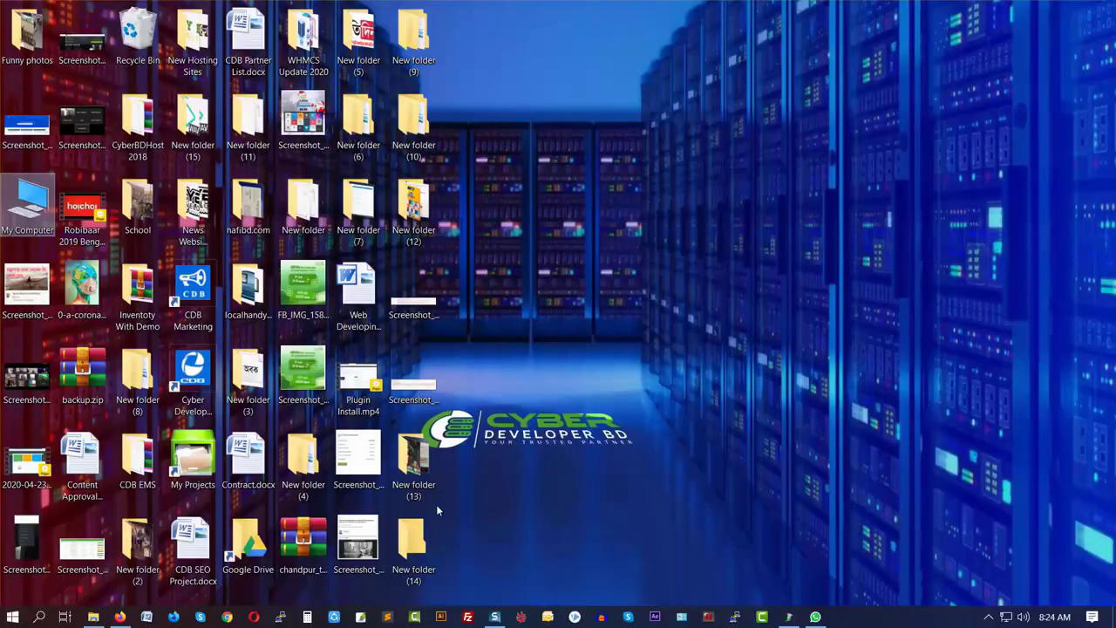
{"action": "double_click", "coordinate": [415, 545]}
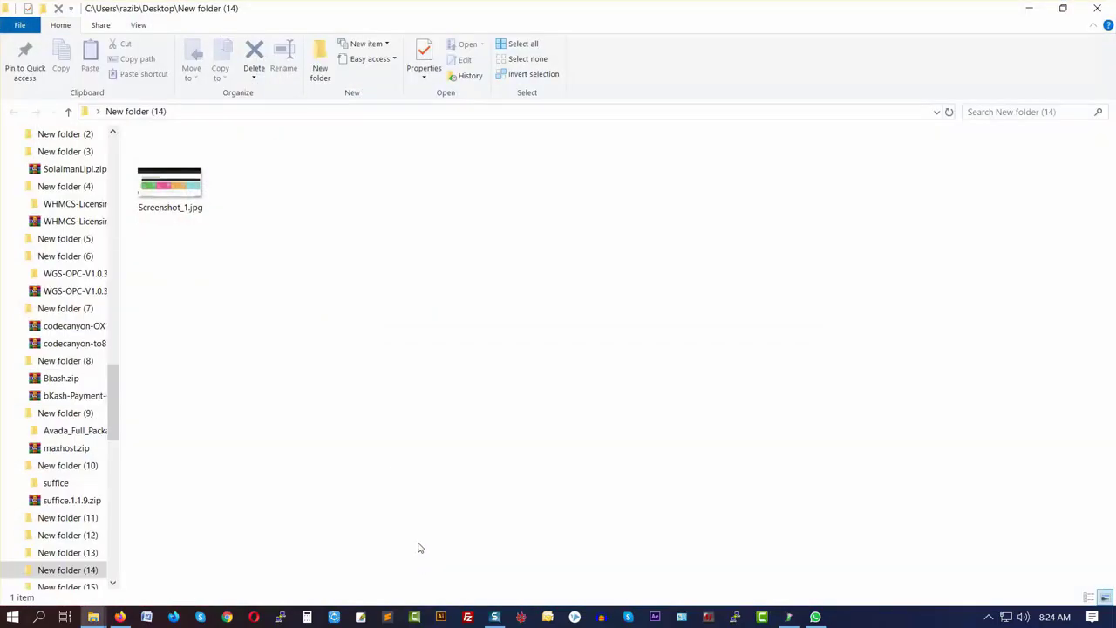
{"action": "left_click", "coordinate": [117, 617]}
{"action": "scroll", "coordinate": [436, 441], "scroll_direction": "down", "scroll_amount": 5}
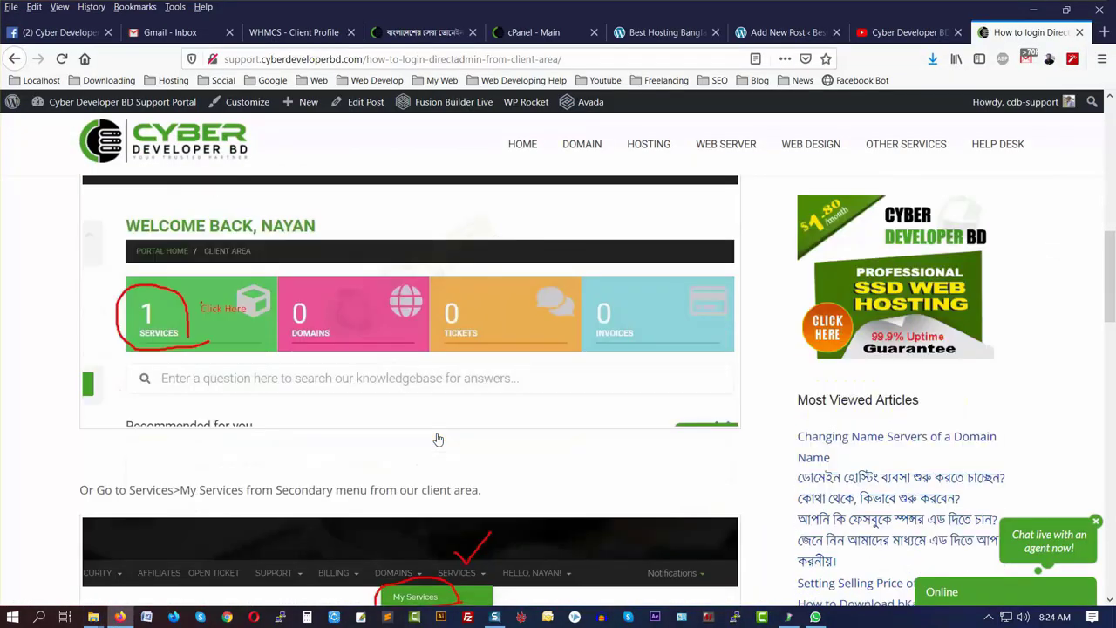
{"action": "right_click", "coordinate": [272, 307]}
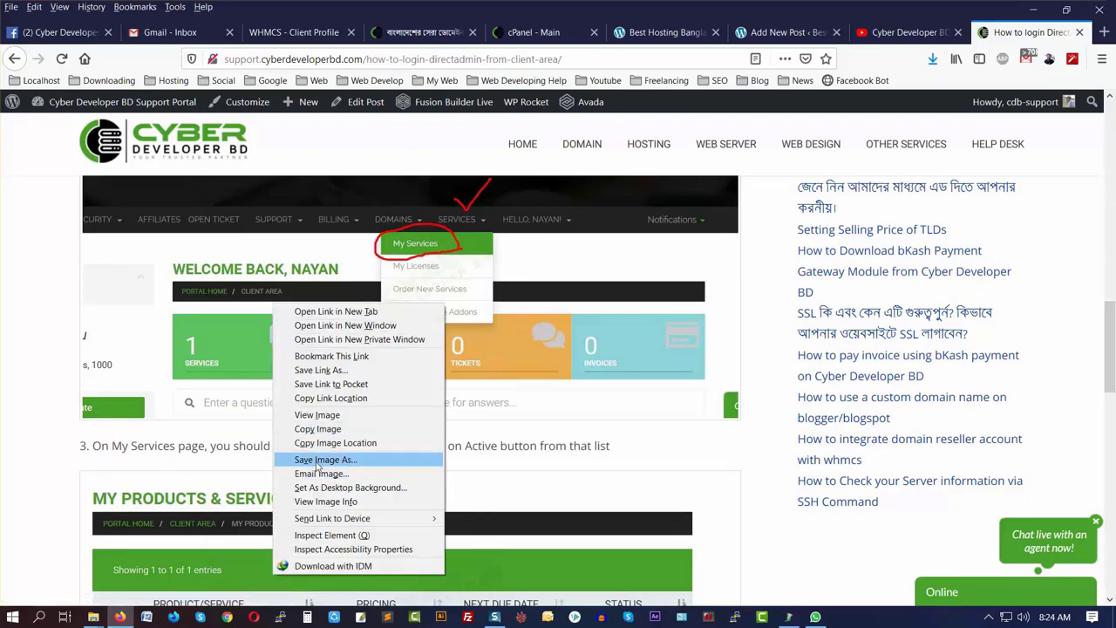
{"action": "left_click", "coordinate": [318, 460]}
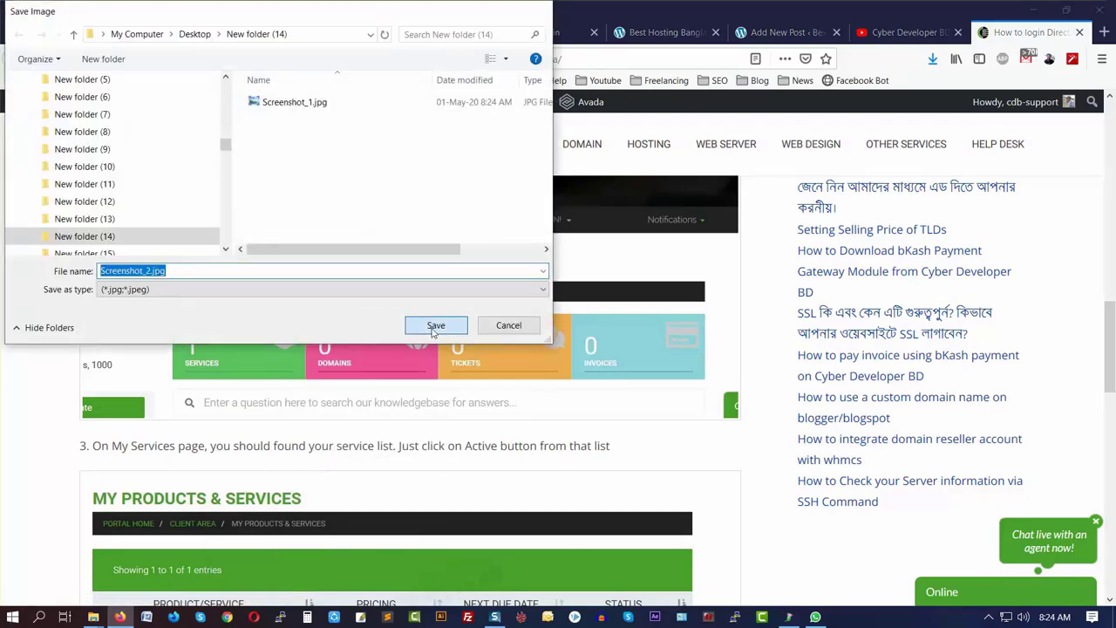
{"action": "left_click", "coordinate": [435, 325]}
- Save the products table and Login to DirectAdmin screenshots as Screenshot_3.jpg and Screenshot_4.jpg
{"action": "scroll", "coordinate": [375, 398], "scroll_direction": "down", "scroll_amount": 5}
{"action": "scroll", "coordinate": [266, 360], "scroll_direction": "up", "scroll_amount": 2}
{"action": "right_click", "coordinate": [266, 360]}
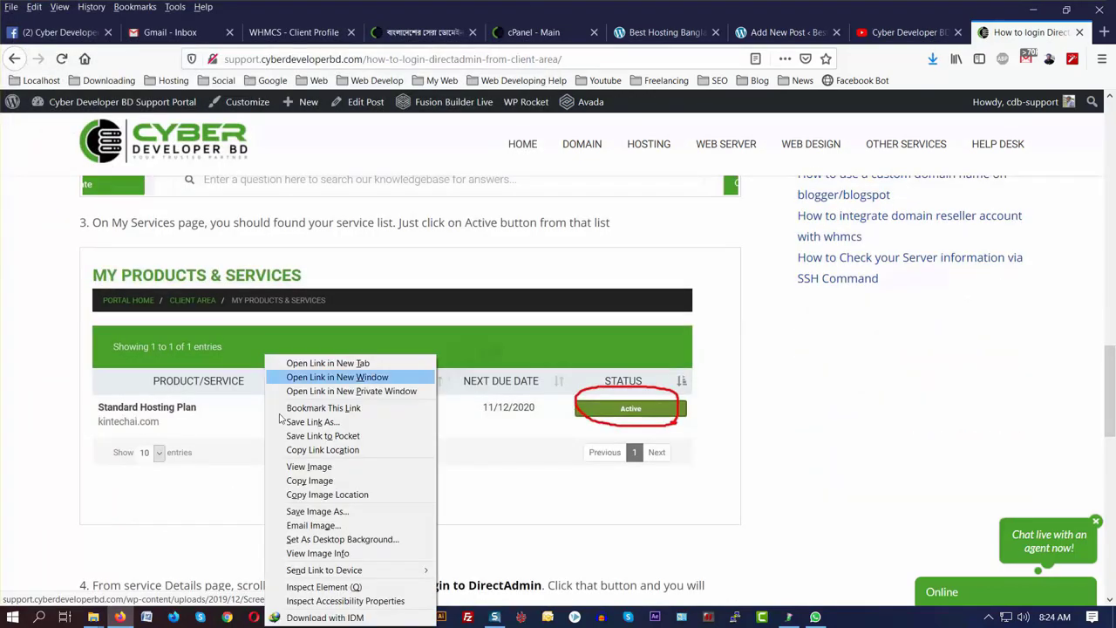
{"action": "left_click", "coordinate": [314, 511]}
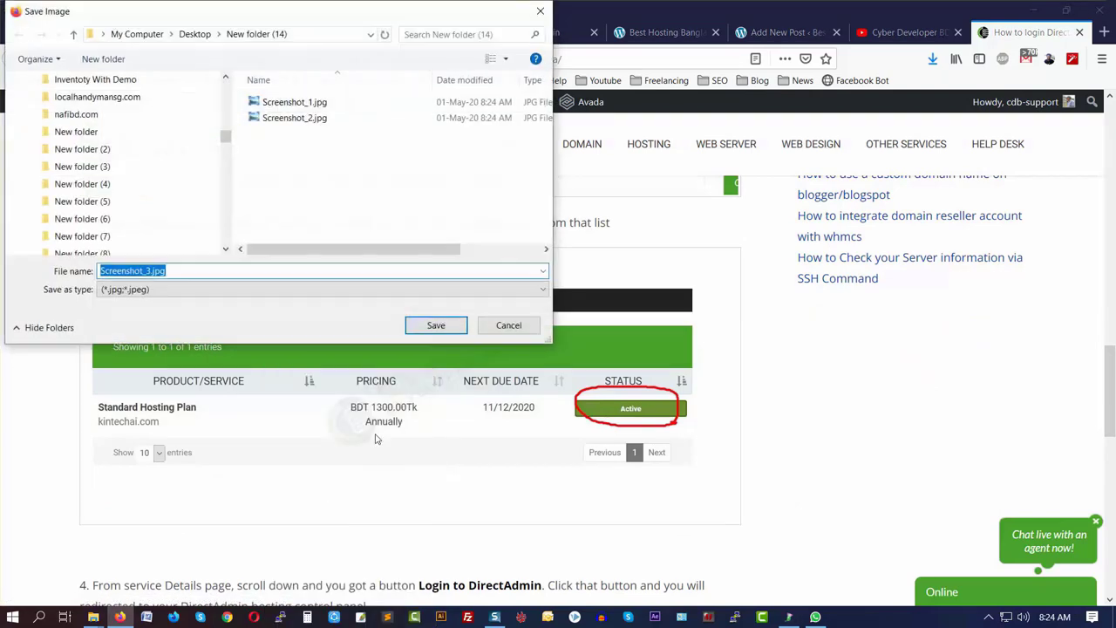
{"action": "left_click", "coordinate": [433, 326]}
{"action": "scroll", "coordinate": [433, 377], "scroll_direction": "down", "scroll_amount": 3}
{"action": "scroll", "coordinate": [434, 378], "scroll_direction": "down", "scroll_amount": 5}
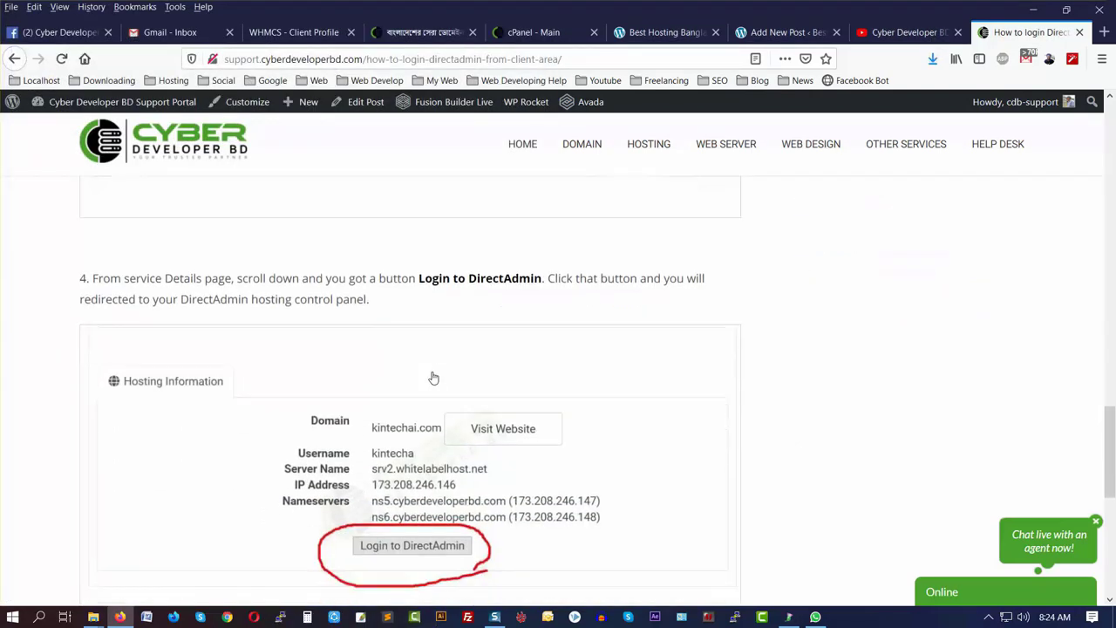
{"action": "right_click", "coordinate": [266, 295]}
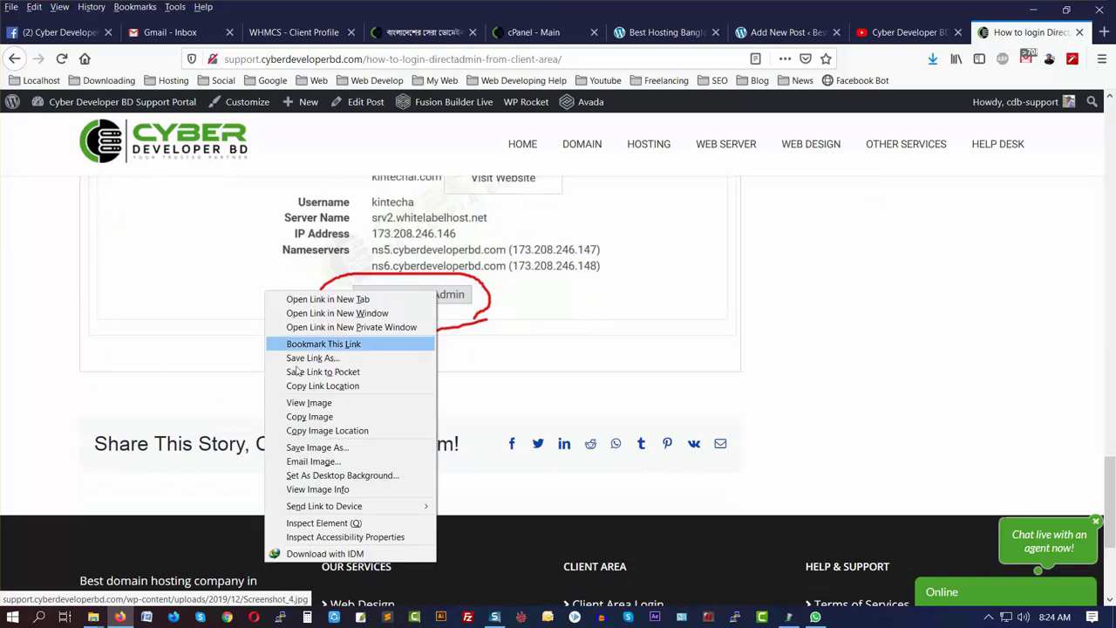
{"action": "left_click", "coordinate": [314, 446]}
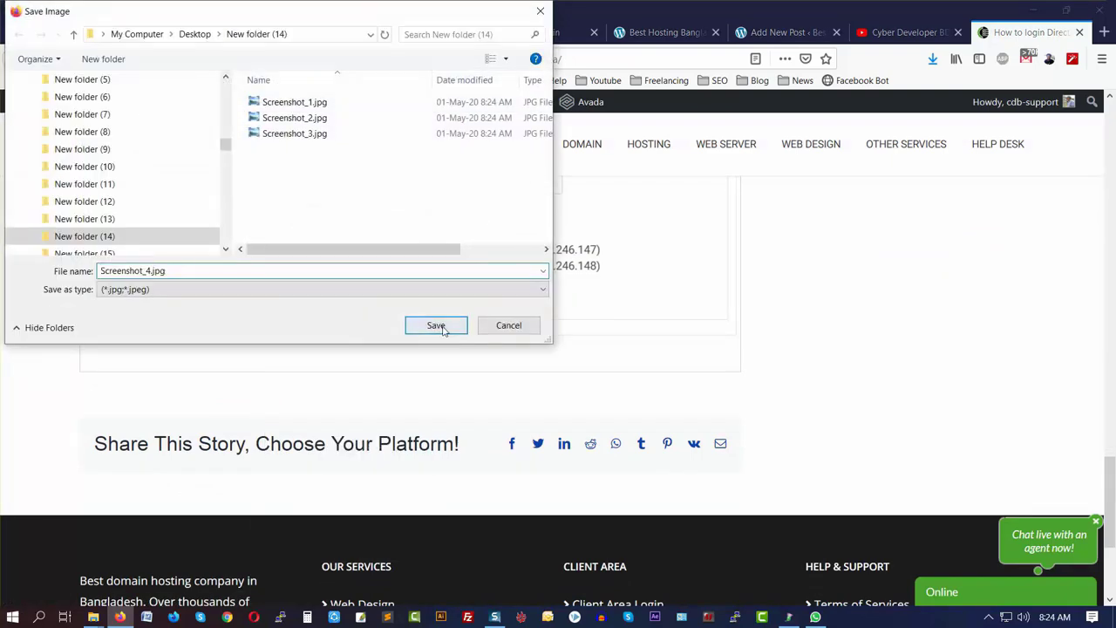
{"action": "left_click", "coordinate": [437, 325]}
{"action": "scroll", "coordinate": [443, 341], "scroll_direction": "up", "scroll_amount": 10}
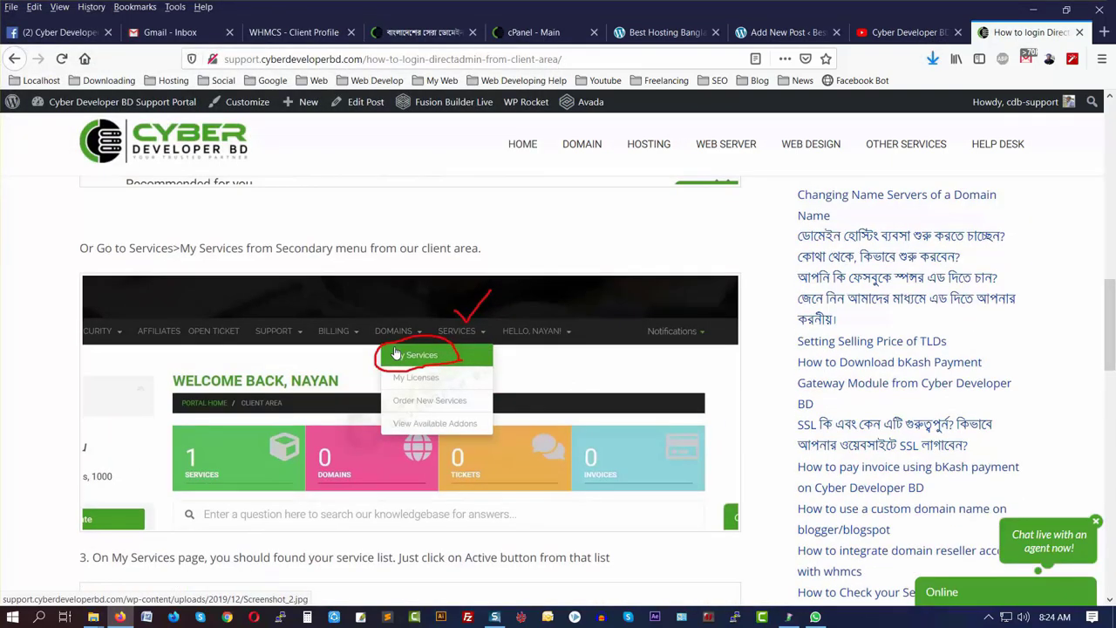
{"action": "scroll", "coordinate": [467, 397], "scroll_direction": "up", "scroll_amount": 5}
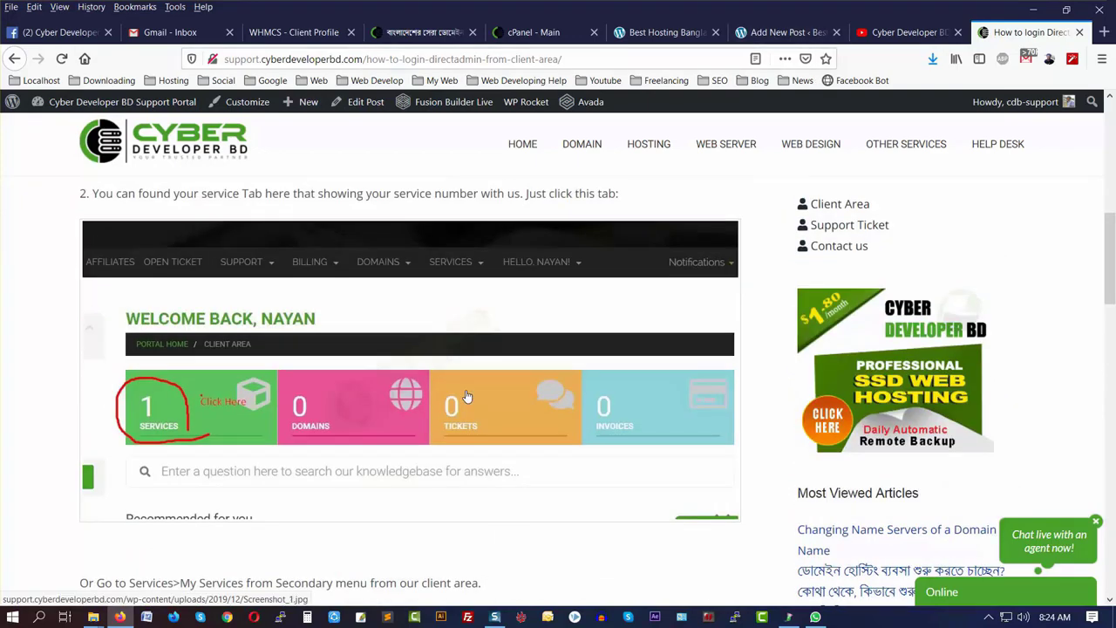
{"action": "left_click", "coordinate": [779, 32]}
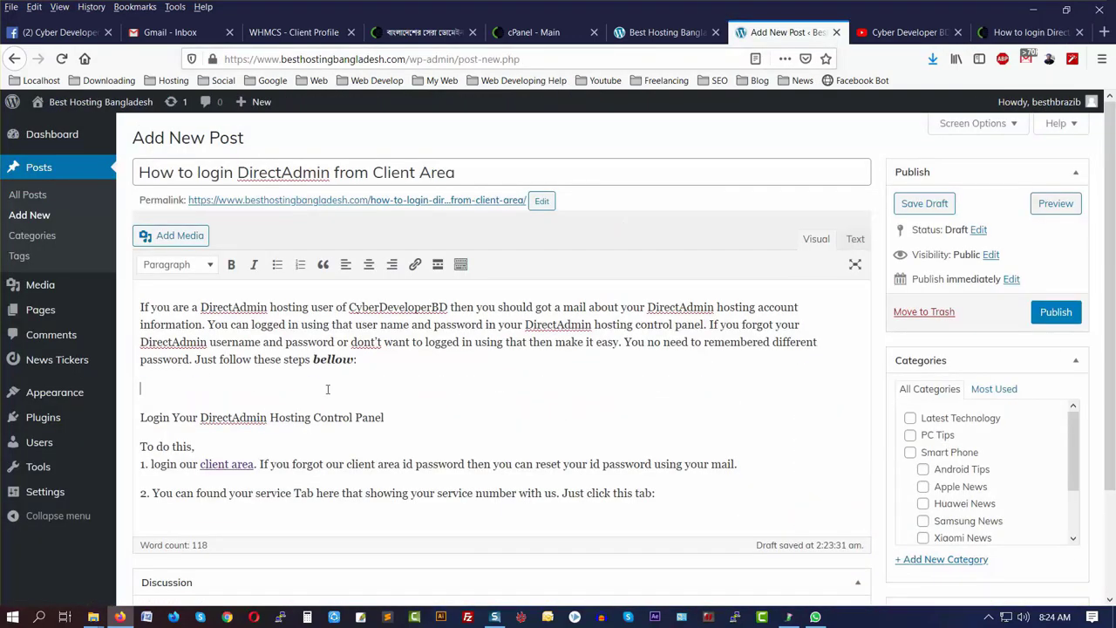
- Add an empty line after 'Just click this tab:' in step 2 and open Add Media
{"action": "scroll", "coordinate": [235, 393], "scroll_direction": "down", "scroll_amount": 2}
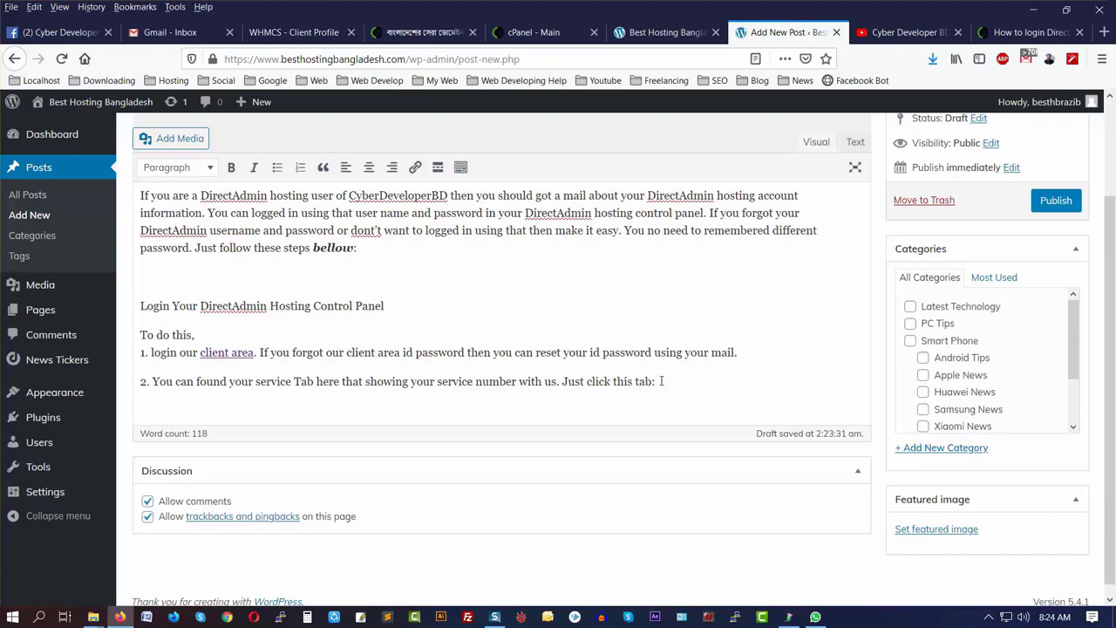
{"action": "key", "text": "Return"}
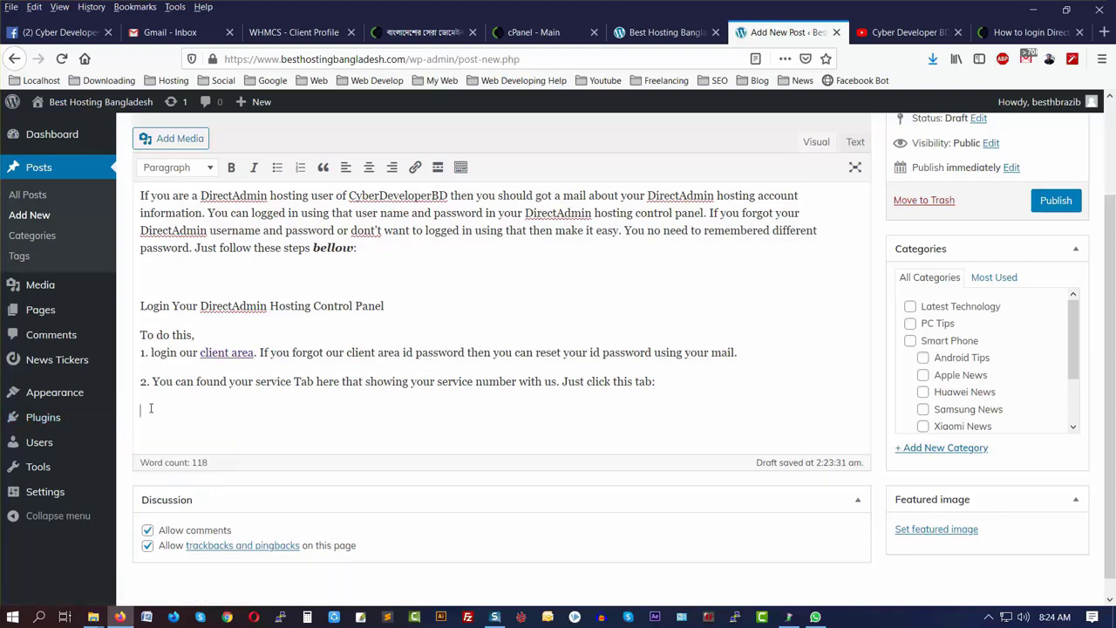
{"action": "left_click", "coordinate": [173, 140]}
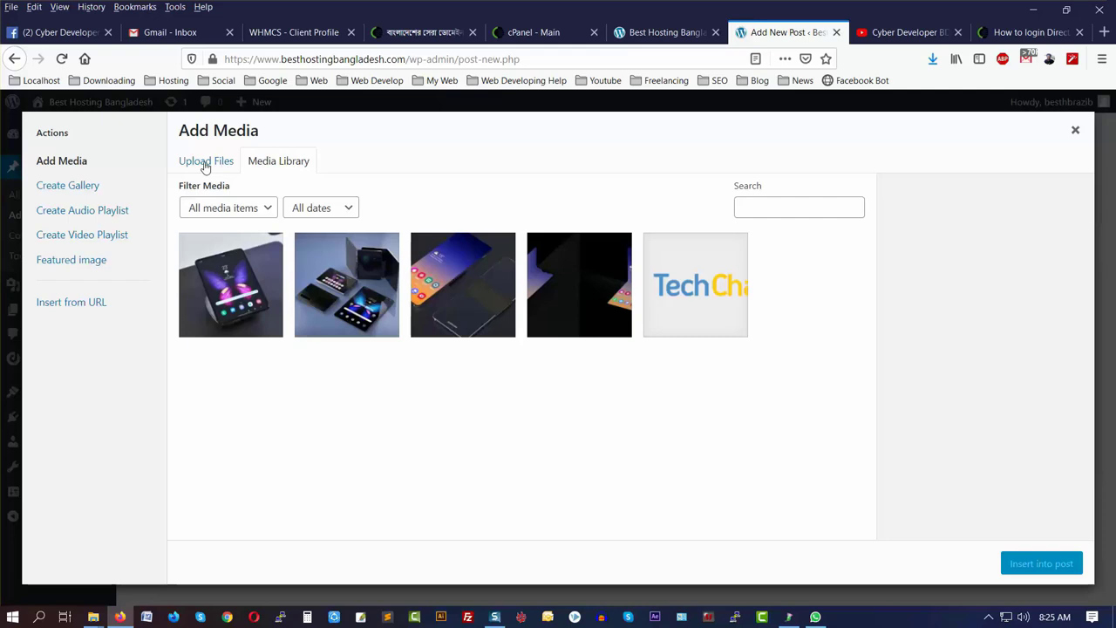
- Upload Screenshot_1.jpg to the Media Library by dragging it from the screenshots folder
{"action": "left_click", "coordinate": [205, 163]}
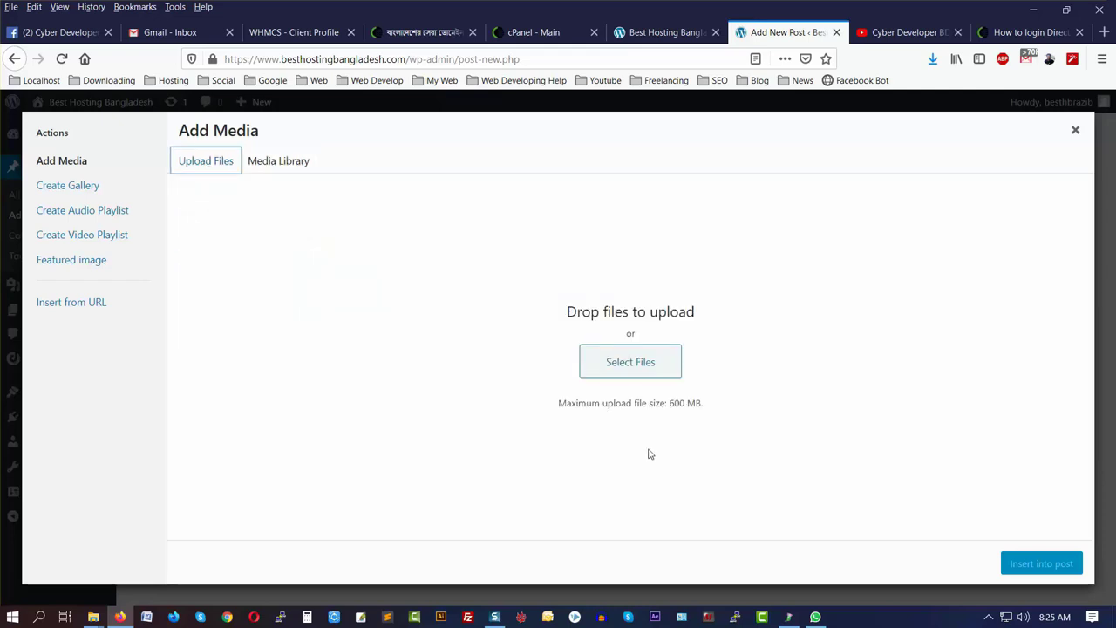
{"action": "left_click", "coordinate": [635, 362]}
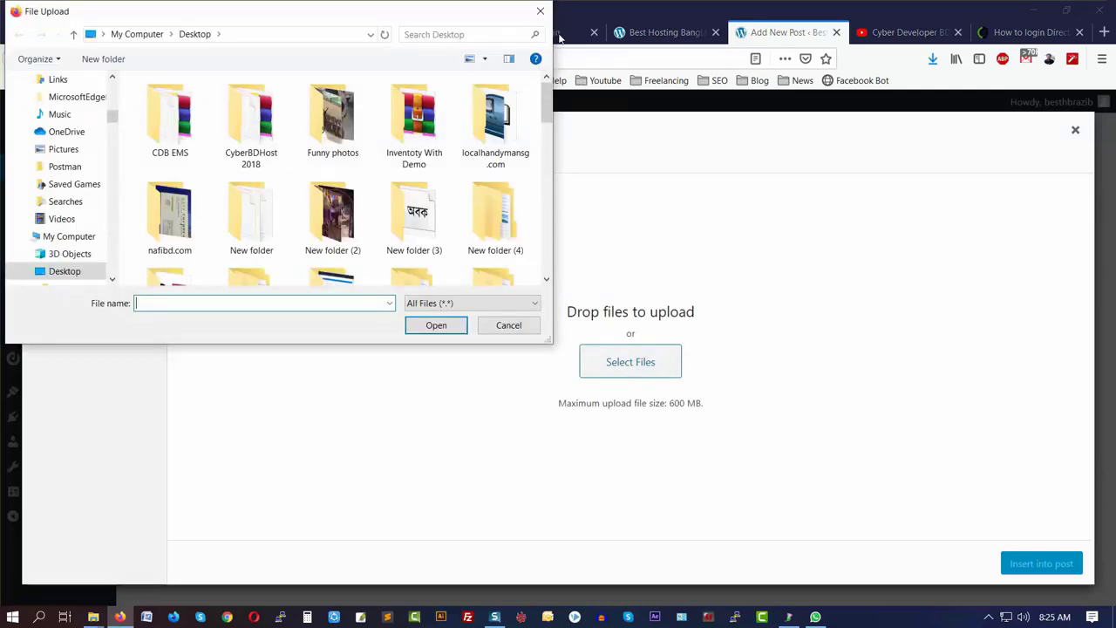
{"action": "key", "text": "Escape"}
{"action": "left_click", "coordinate": [279, 161]}
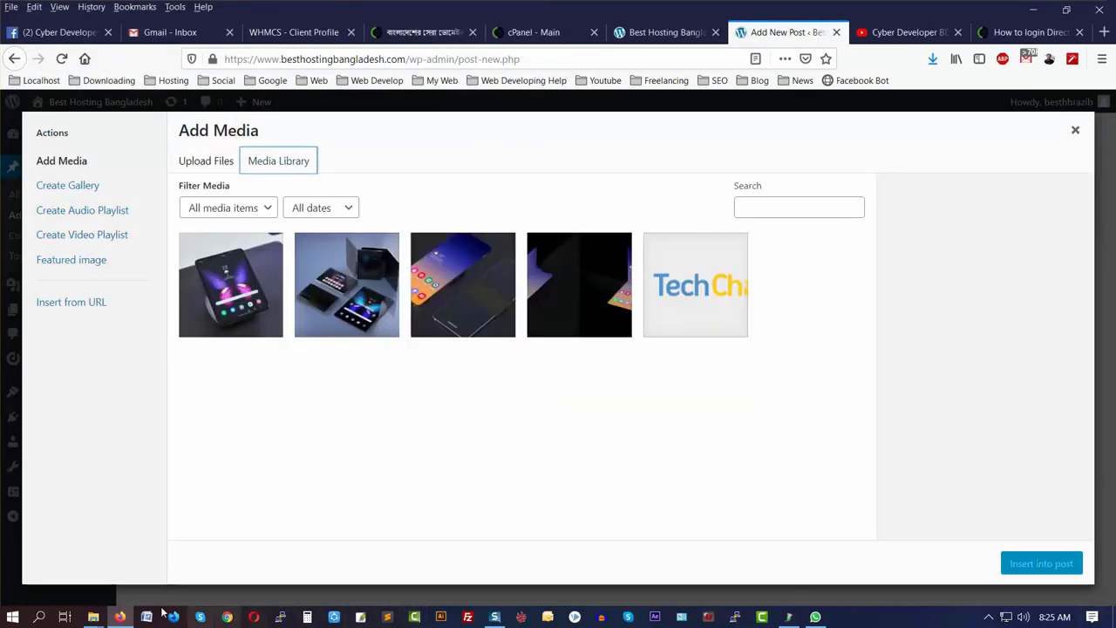
{"action": "left_click", "coordinate": [93, 616]}
{"action": "left_click", "coordinate": [212, 590]}
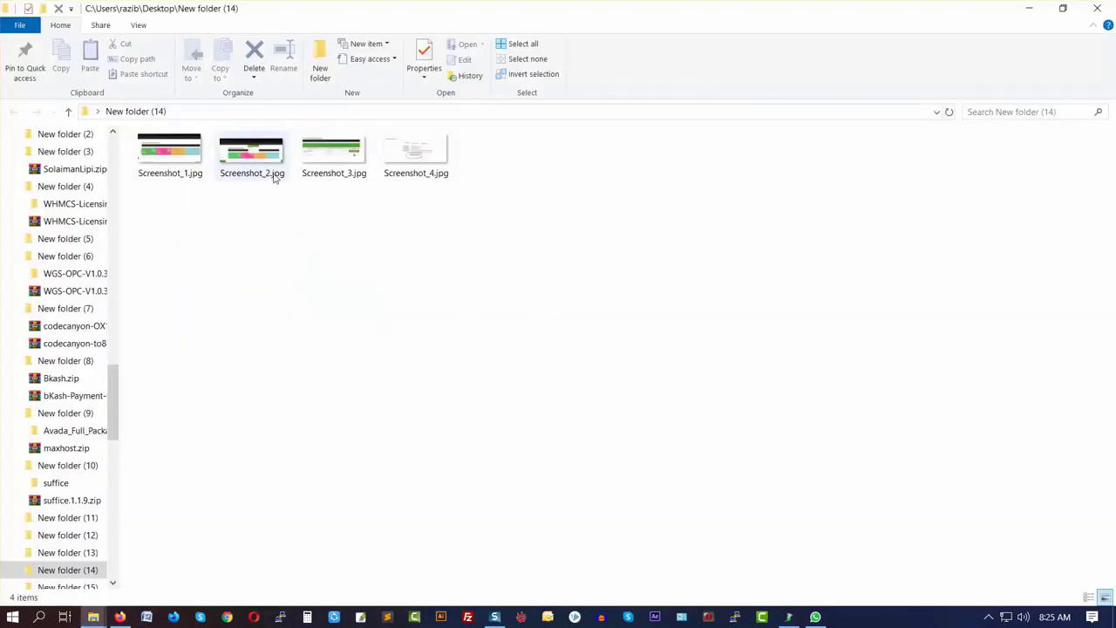
{"action": "left_click_drag", "start_coordinate": [168, 150], "coordinate": [227, 424]}
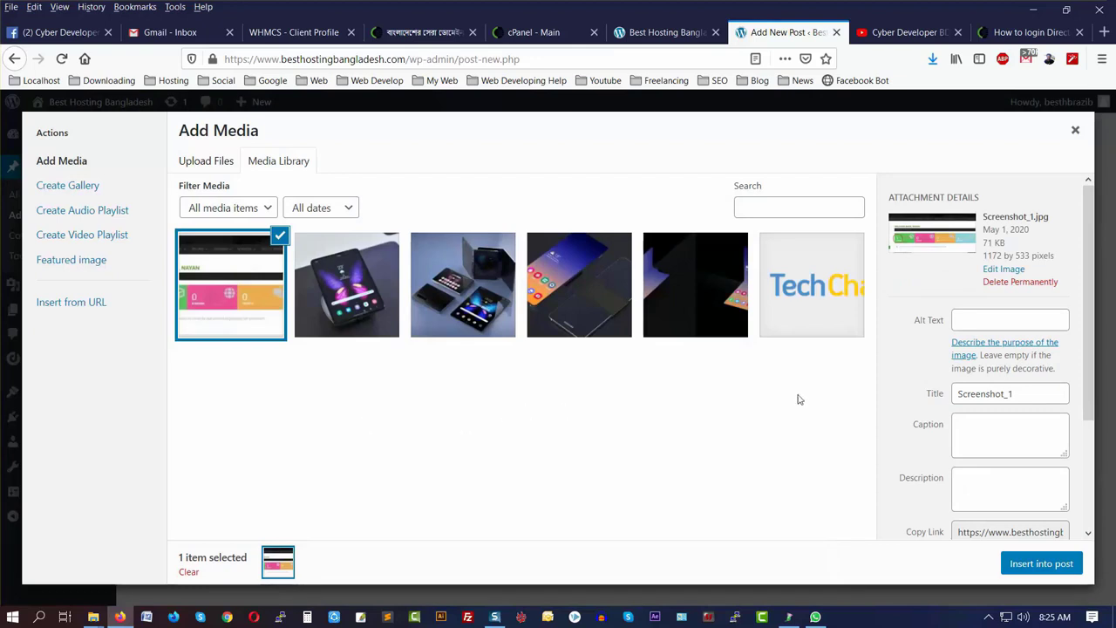
- Insert Screenshot_1 into the post at Full Size (1172 × 533)
{"action": "scroll", "coordinate": [963, 389], "scroll_direction": "down", "scroll_amount": 3}
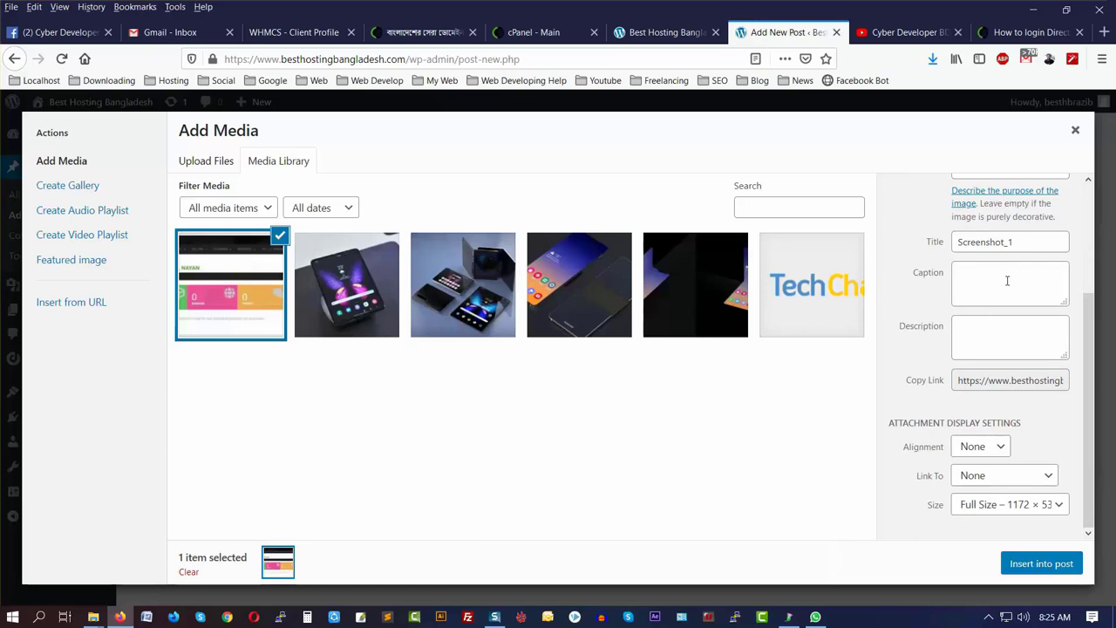
{"action": "scroll", "coordinate": [1021, 296], "scroll_direction": "up", "scroll_amount": 3}
{"action": "scroll", "coordinate": [1021, 296], "scroll_direction": "down", "scroll_amount": 3}
{"action": "left_click", "coordinate": [1012, 510]}
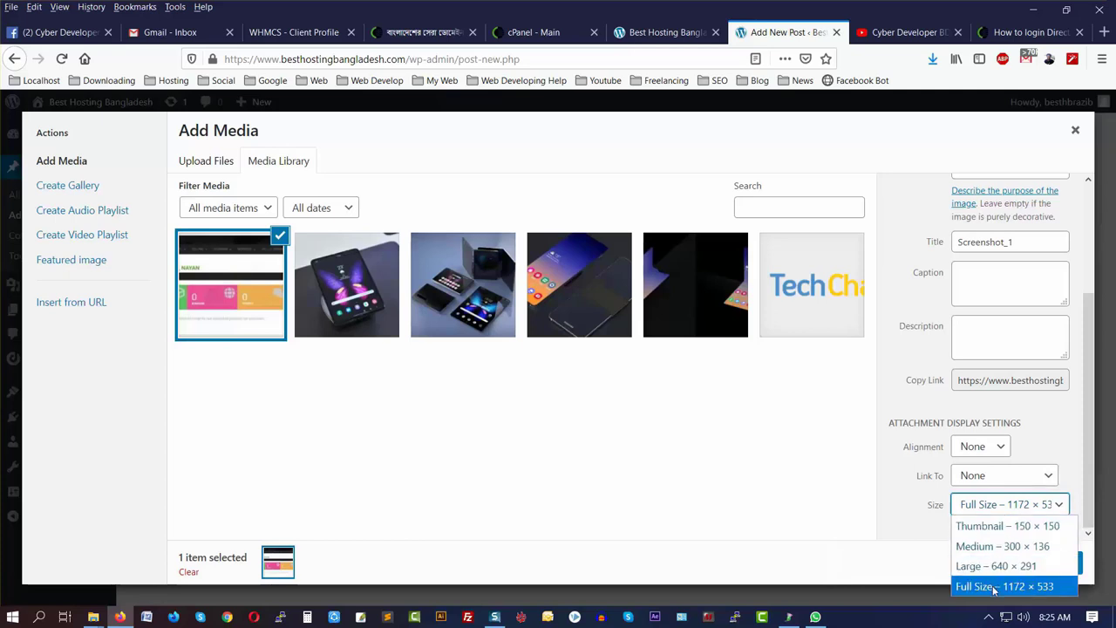
{"action": "left_click", "coordinate": [991, 588]}
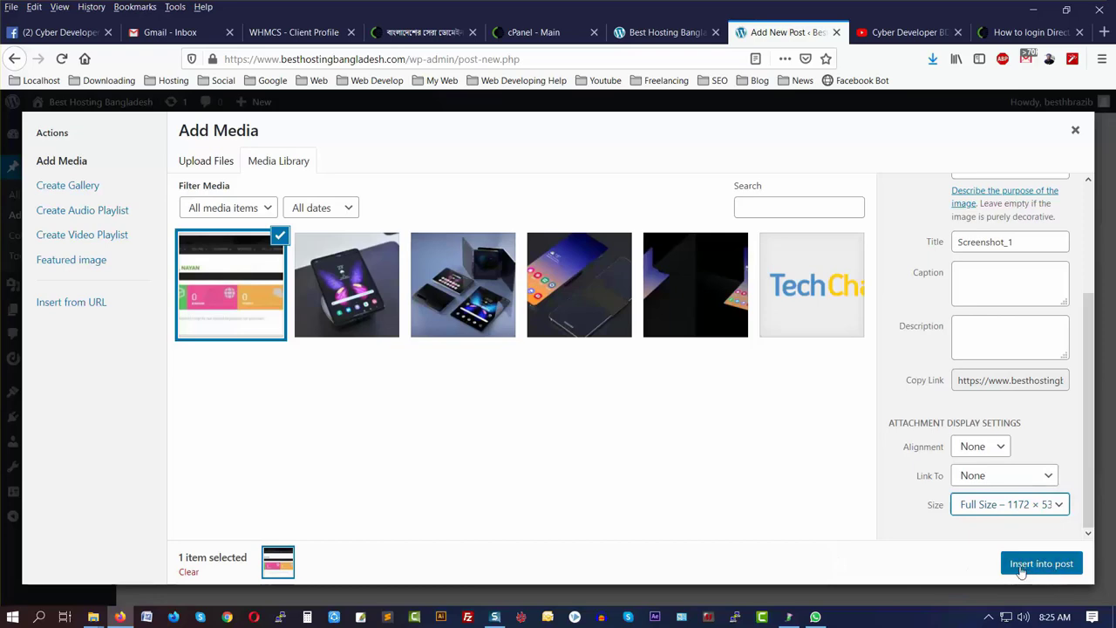
{"action": "left_click", "coordinate": [1052, 565]}
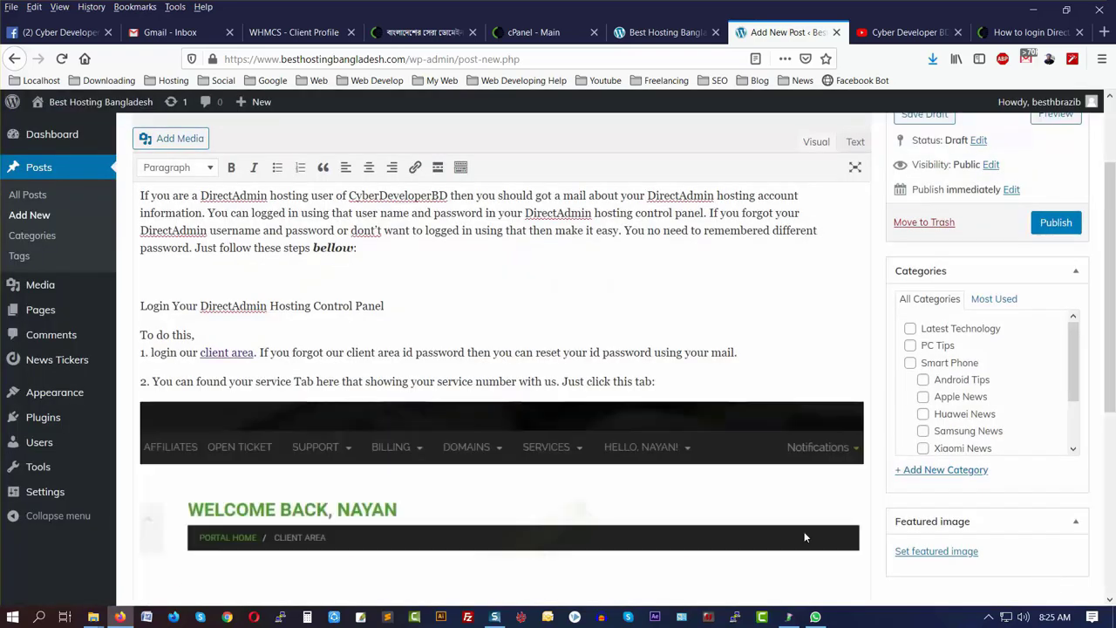
- Shrink Screenshot_1 by dragging its corner handle and centre-align it in the post
{"action": "scroll", "coordinate": [663, 479], "scroll_direction": "down", "scroll_amount": 2}
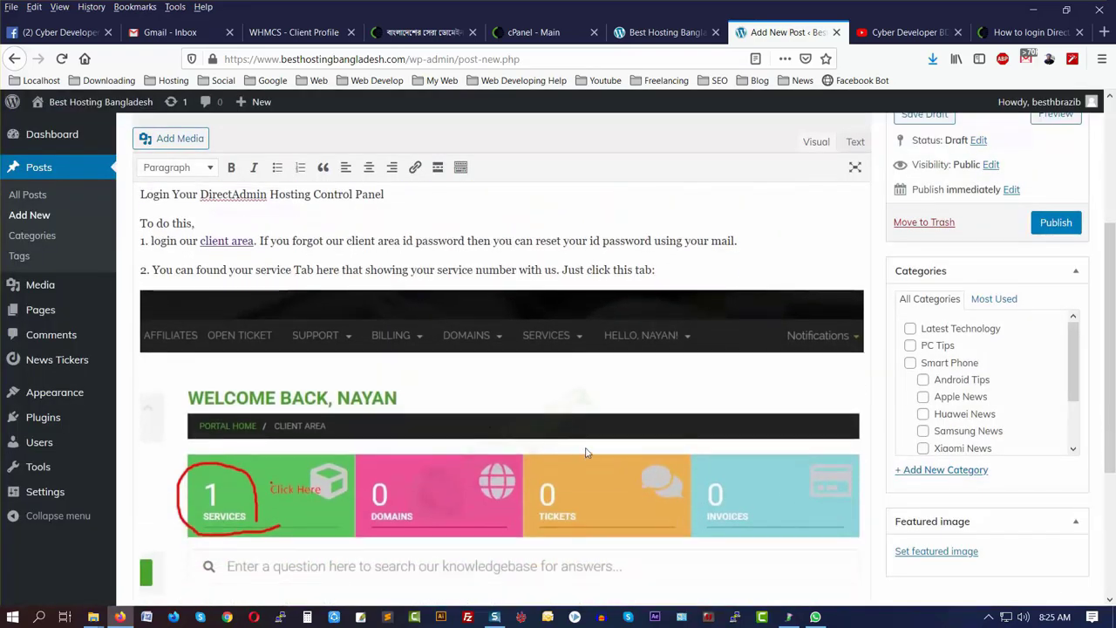
{"action": "left_click", "coordinate": [587, 445]}
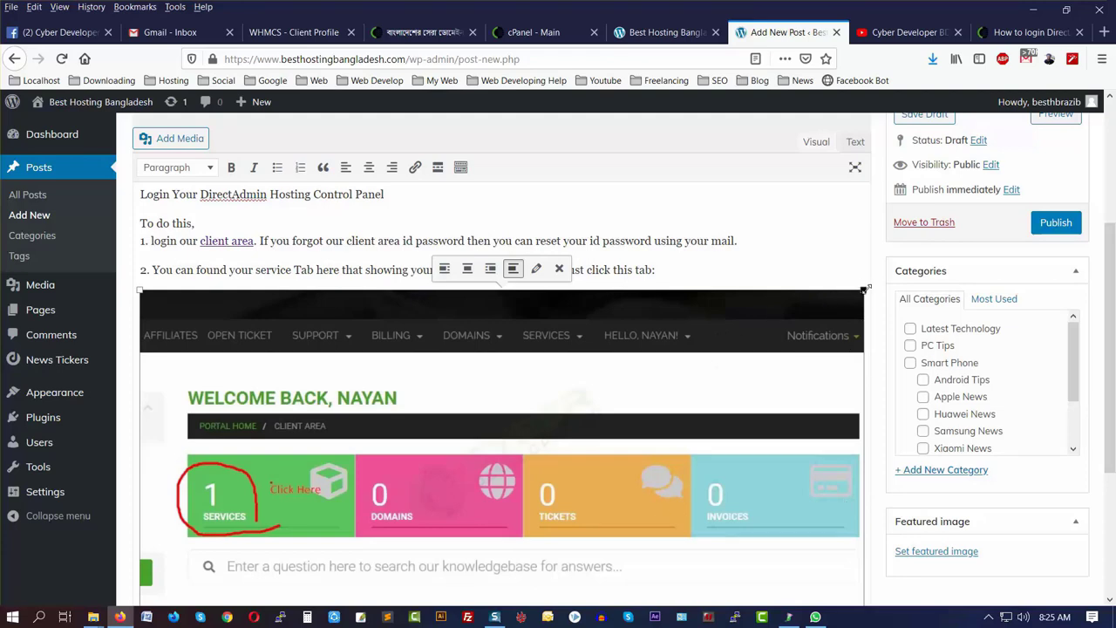
{"action": "left_click_drag", "start_coordinate": [866, 288], "coordinate": [830, 370]}
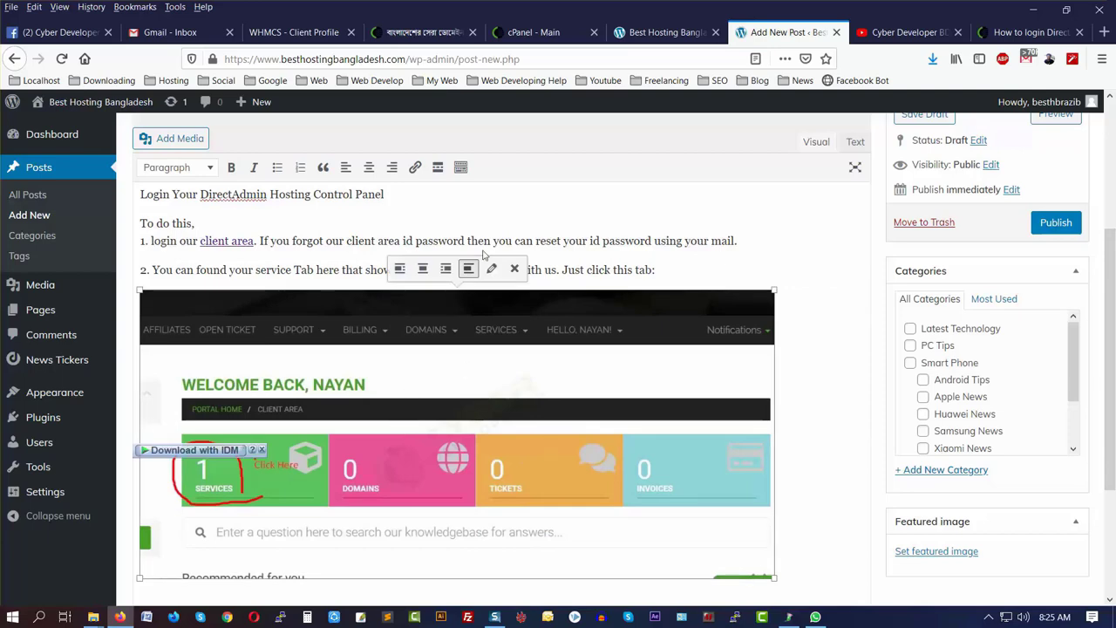
{"action": "left_click", "coordinate": [369, 167]}
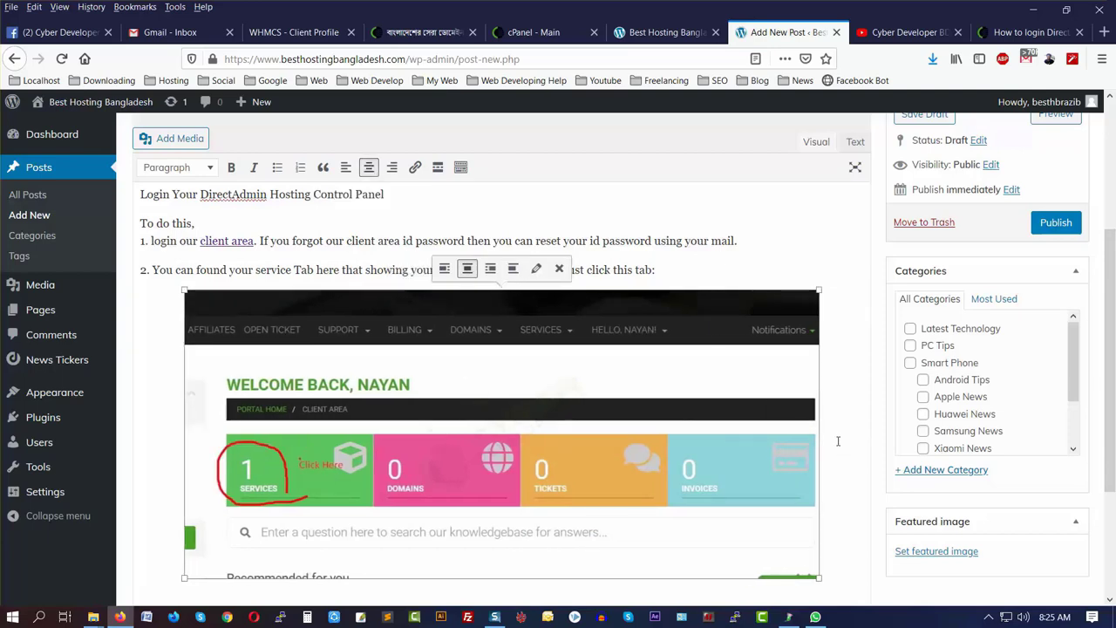
{"action": "scroll", "coordinate": [827, 419], "scroll_direction": "down", "scroll_amount": 3}
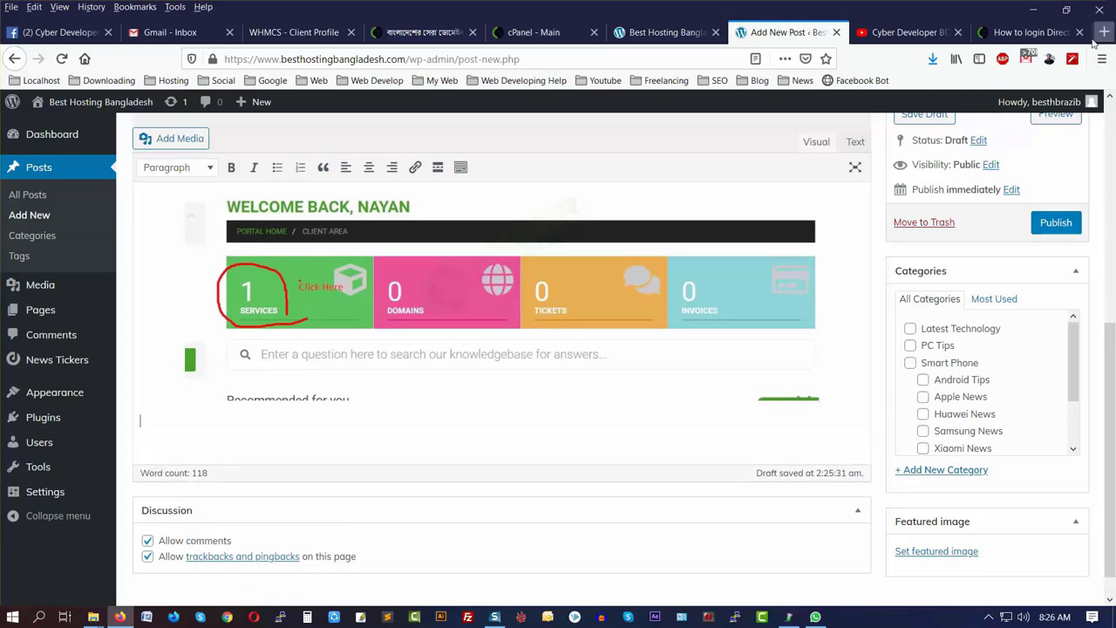
{"action": "left_click", "coordinate": [1024, 32]}
{"action": "scroll", "coordinate": [224, 355], "scroll_direction": "down", "scroll_amount": 2}
{"action": "scroll", "coordinate": [223, 354], "scroll_direction": "down", "scroll_amount": 4}
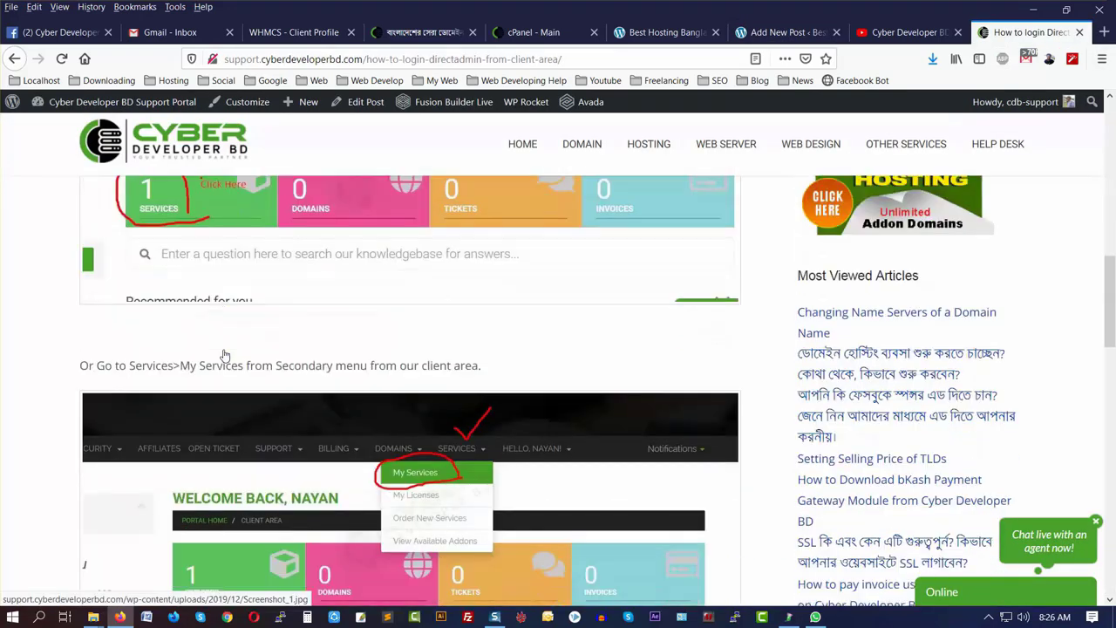
- Copy the 'Or Go to Services' My Services line from the live article into the post
{"action": "left_click_drag", "start_coordinate": [79, 360], "coordinate": [482, 361]}
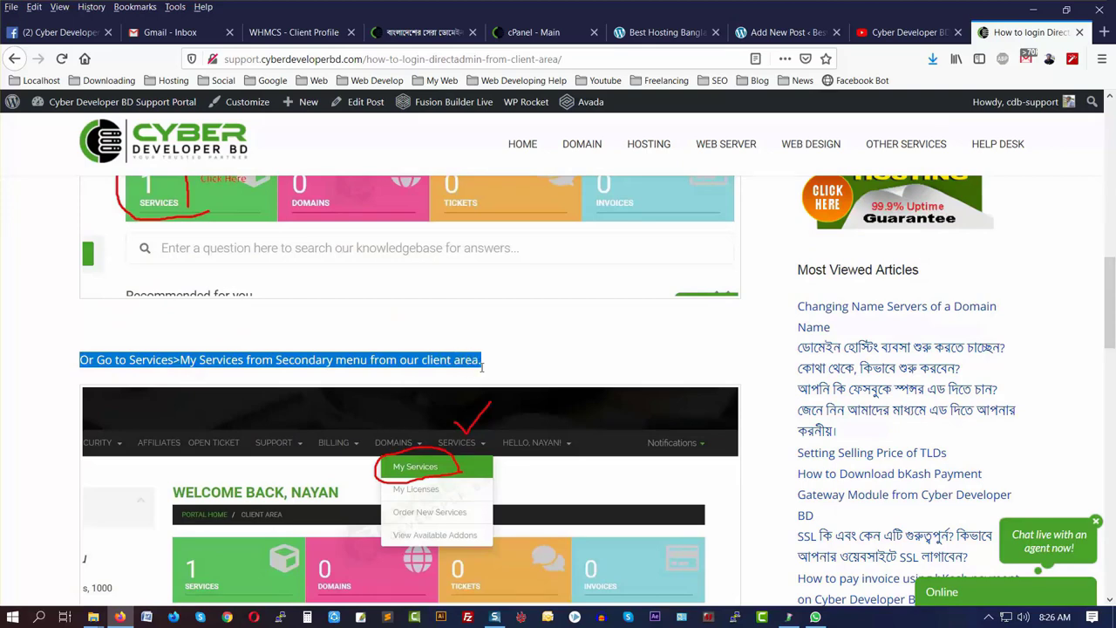
{"action": "right_click", "coordinate": [433, 356]}
{"action": "left_click", "coordinate": [462, 365]}
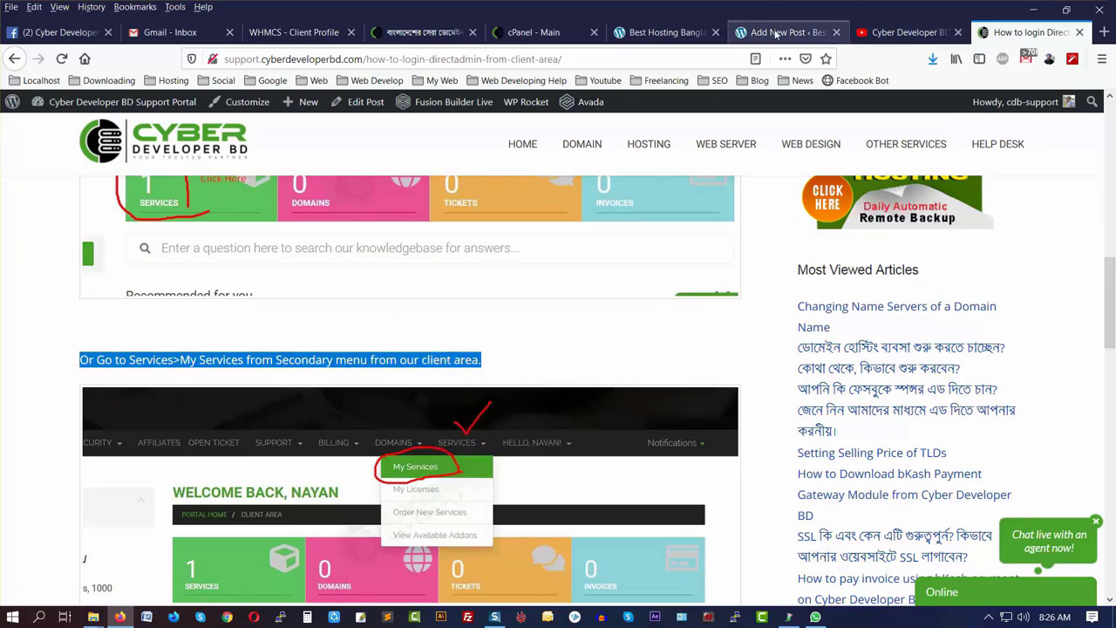
{"action": "left_click", "coordinate": [776, 33]}
{"action": "key", "text": "ctrl+v"}
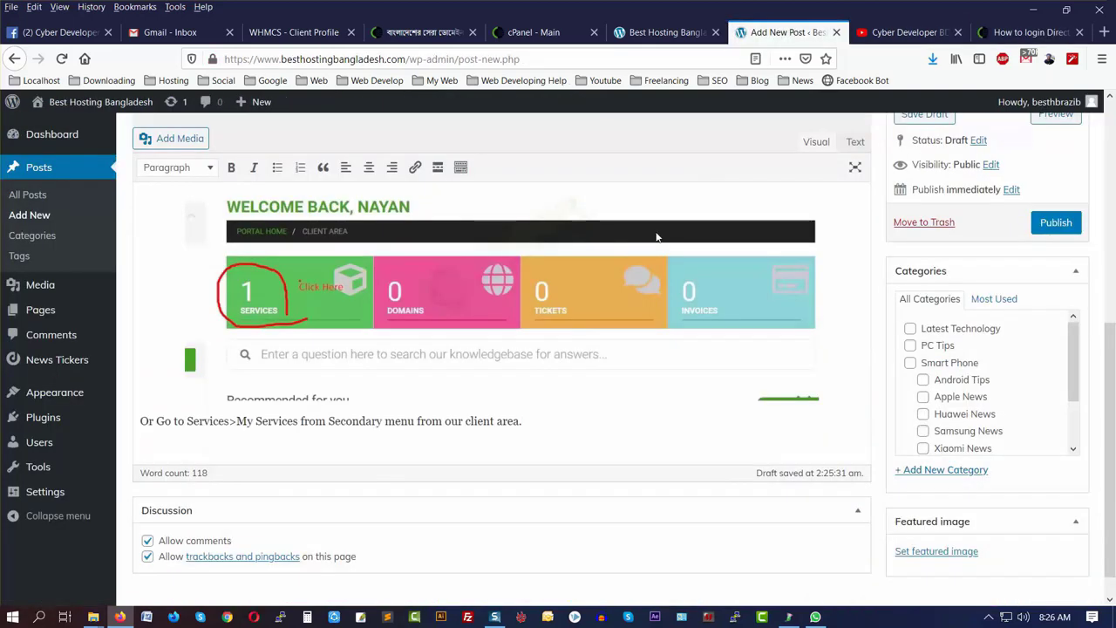
{"action": "key", "text": "Return"}
- Upload Screenshot_2.jpg, insert it into the post and add an empty line after it
{"action": "left_click", "coordinate": [177, 139]}
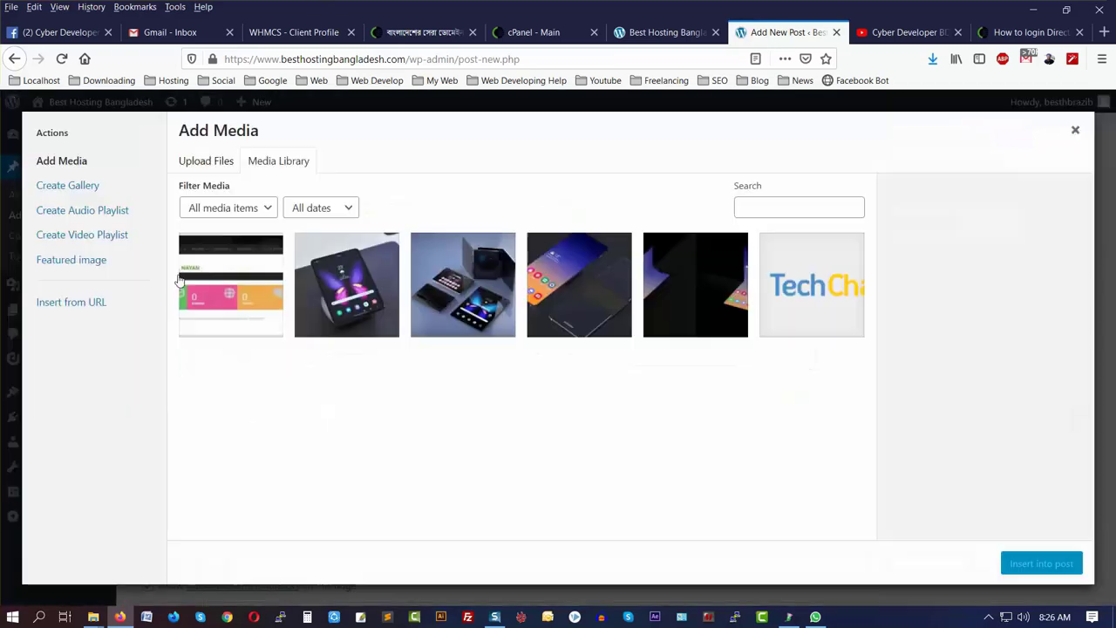
{"action": "mouse_move", "coordinate": [93, 616]}
{"action": "left_click", "coordinate": [258, 579]}
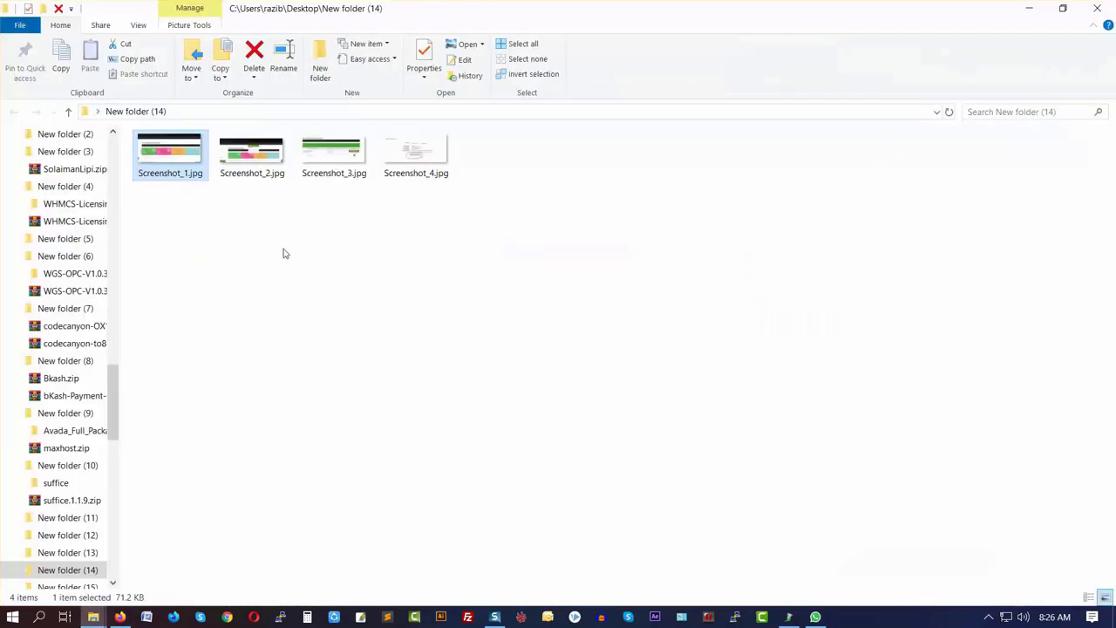
{"action": "left_click_drag", "start_coordinate": [252, 153], "coordinate": [304, 485]}
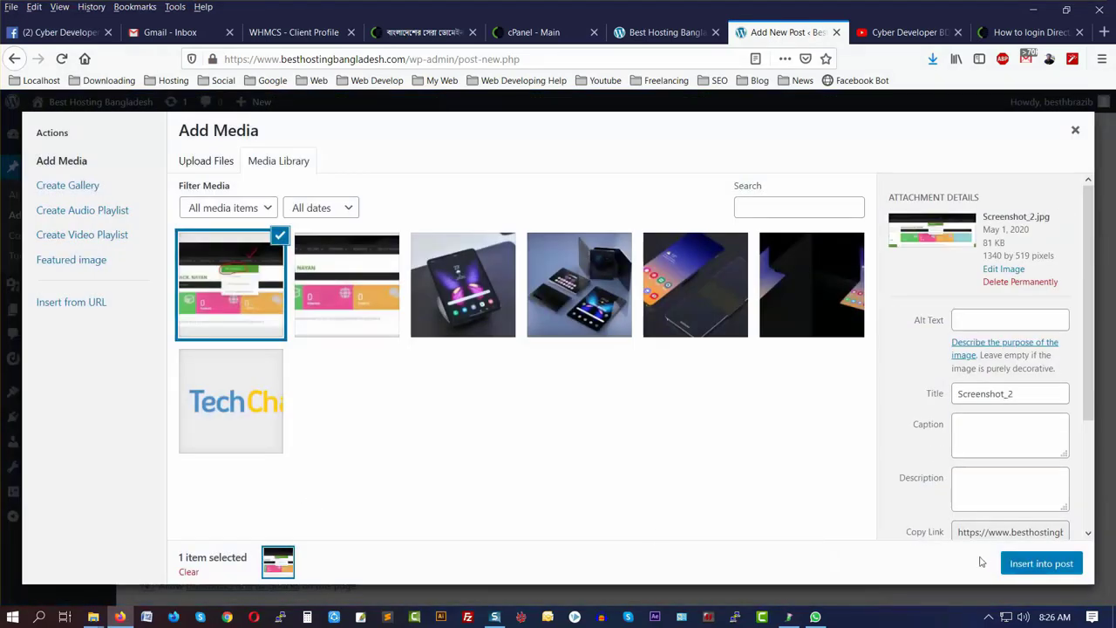
{"action": "left_click", "coordinate": [1022, 563]}
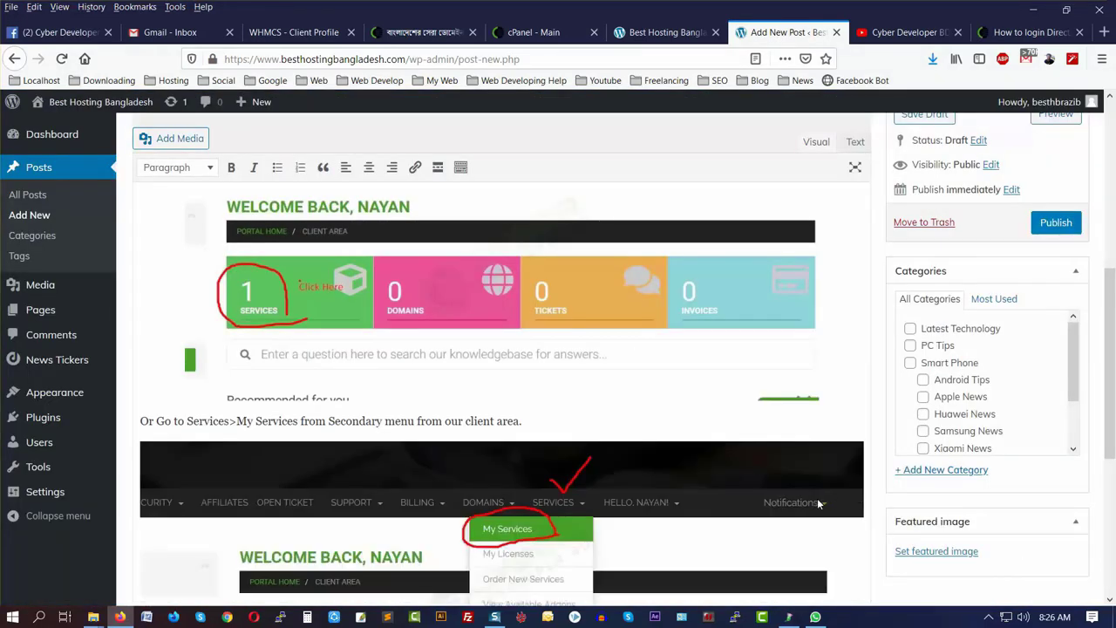
{"action": "left_click", "coordinate": [817, 502]}
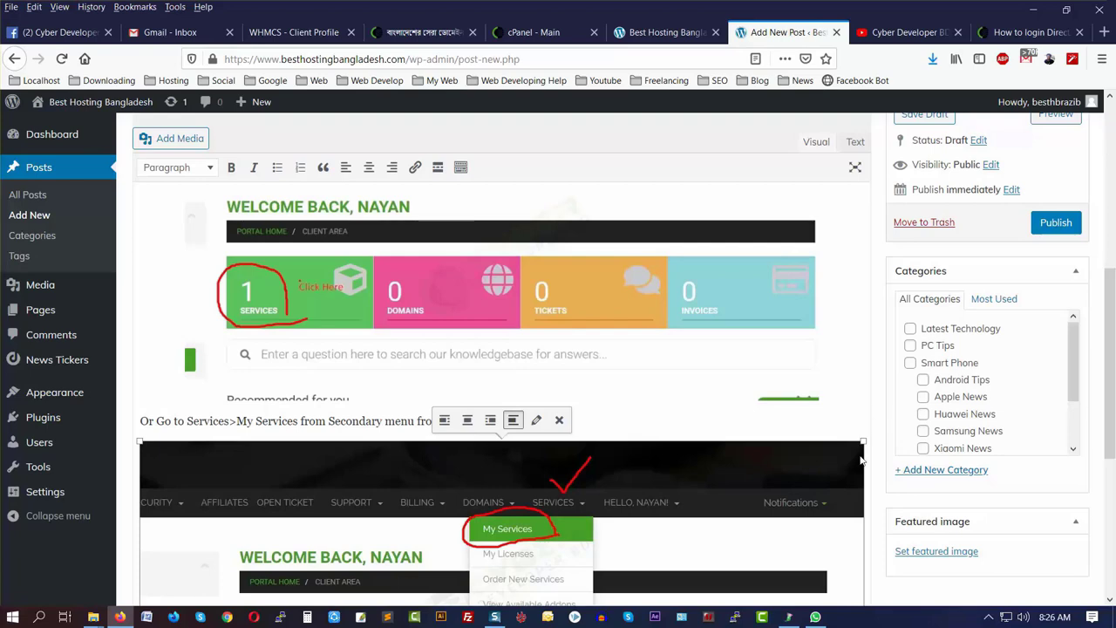
{"action": "scroll", "coordinate": [862, 458], "scroll_direction": "down", "scroll_amount": 5}
{"action": "key", "text": "Return"}
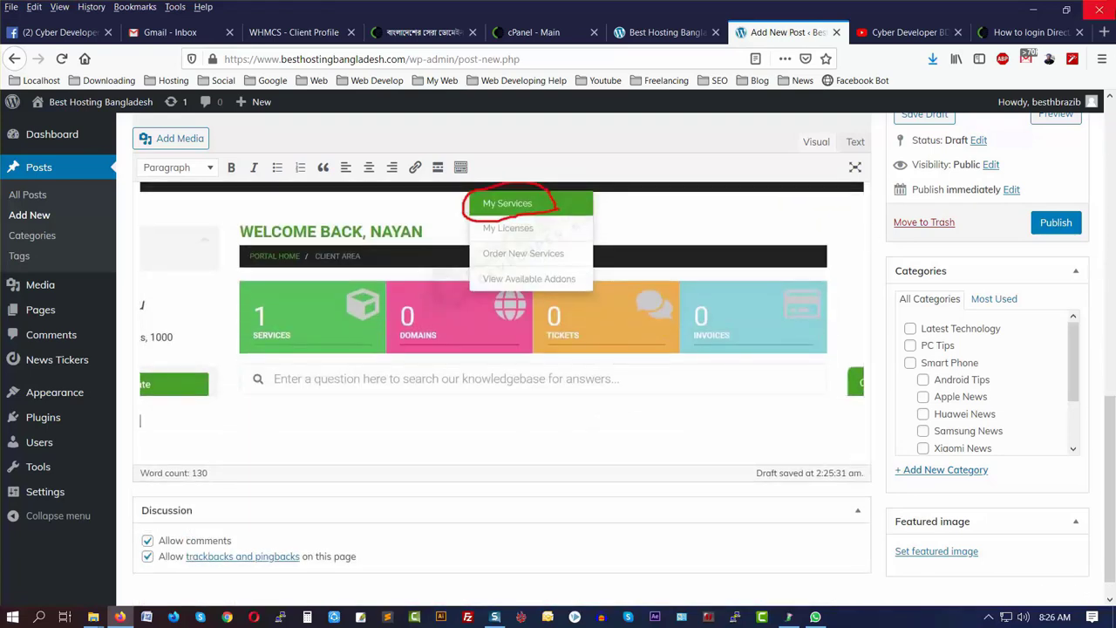
- Copy the step 3 paragraph from the published article and paste it into the post
{"action": "left_click", "coordinate": [1029, 32]}
{"action": "scroll", "coordinate": [342, 402], "scroll_direction": "down", "scroll_amount": 3}
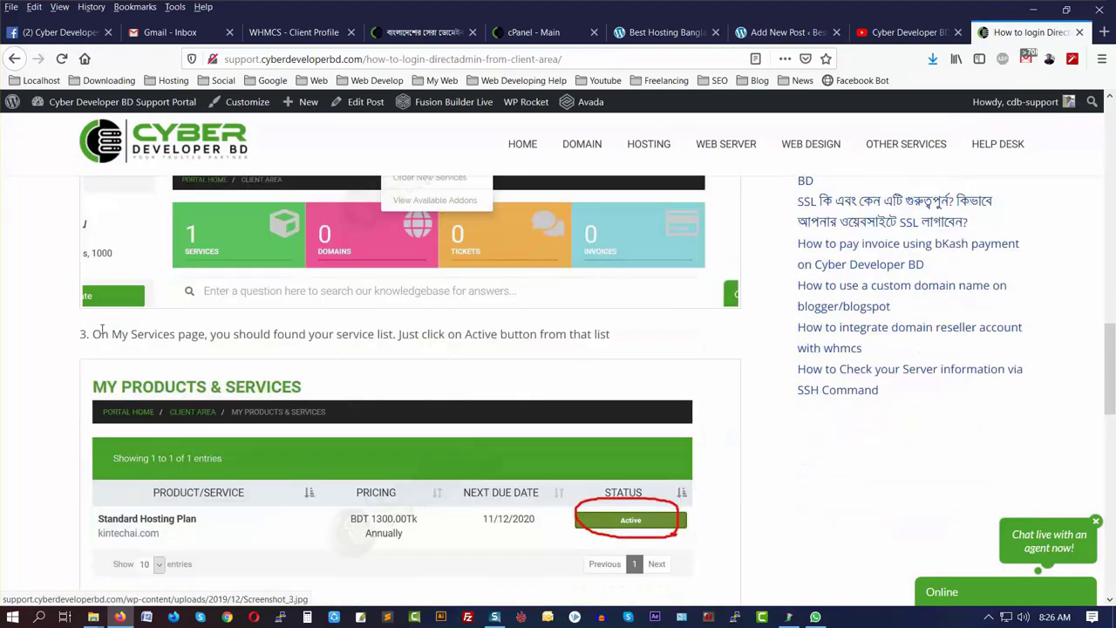
{"action": "double_click", "coordinate": [400, 334]}
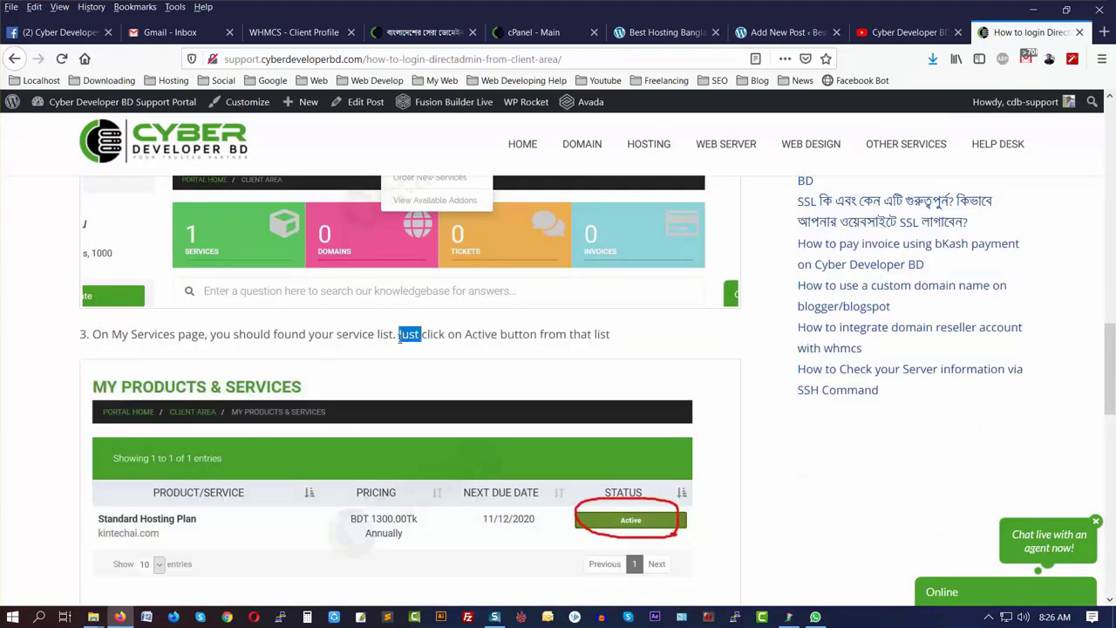
{"action": "triple_click", "coordinate": [400, 336]}
{"action": "right_click", "coordinate": [400, 338]}
{"action": "left_click", "coordinate": [421, 347]}
{"action": "left_click", "coordinate": [806, 32]}
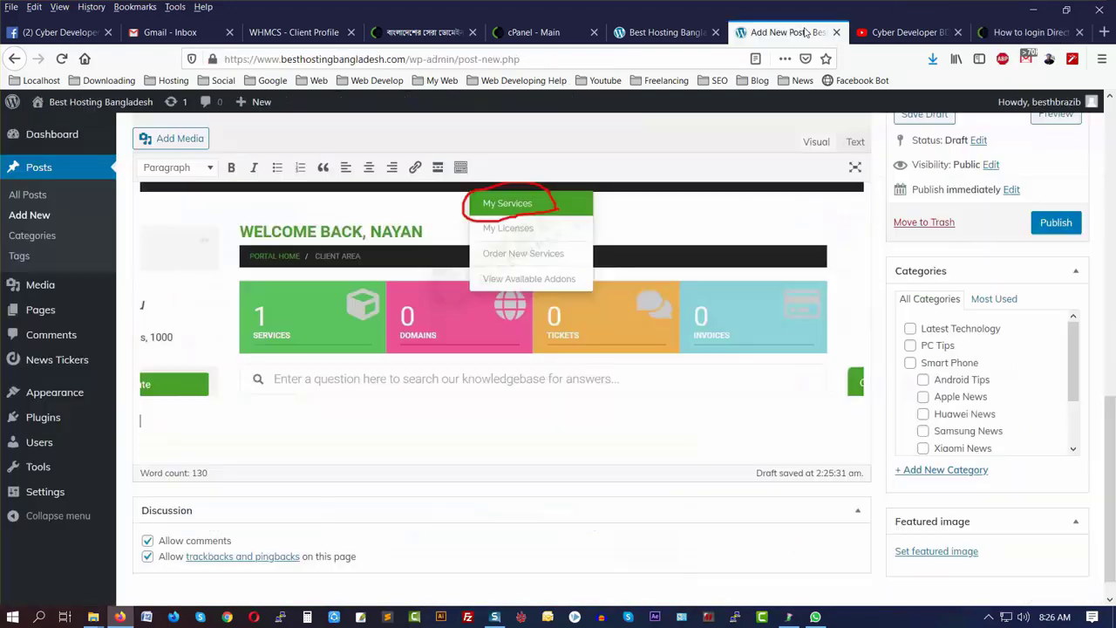
{"action": "key", "text": "ctrl+v"}
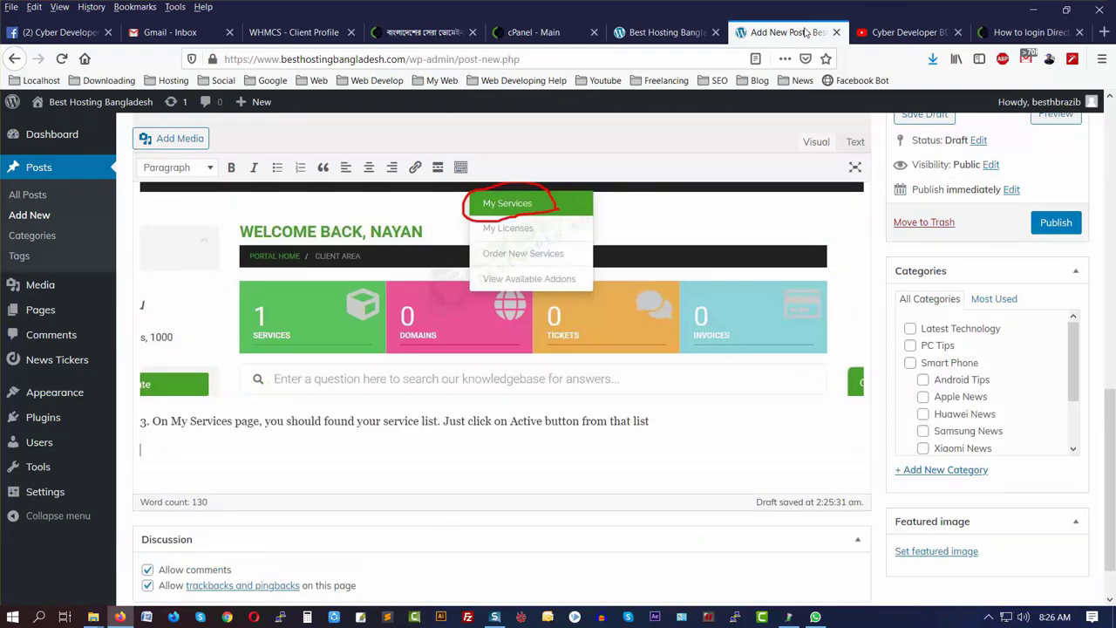
{"action": "left_click", "coordinate": [190, 142]}
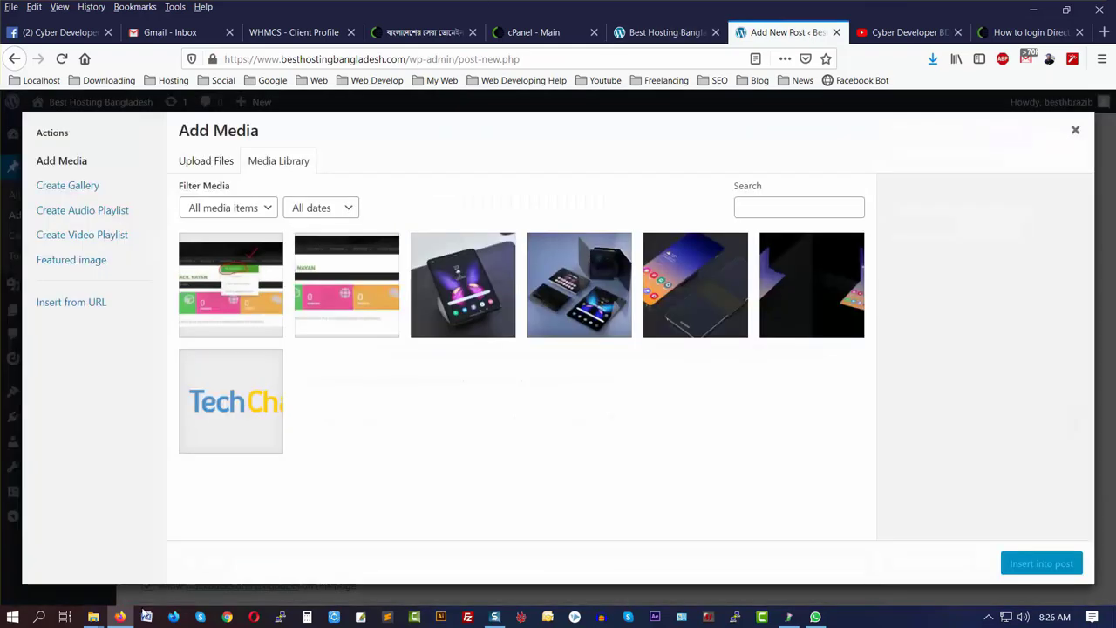
- Upload Screenshot_3.jpg, showing the circled Active status, and insert it under step 3
{"action": "mouse_move", "coordinate": [102, 619]}
{"action": "left_click", "coordinate": [261, 562]}
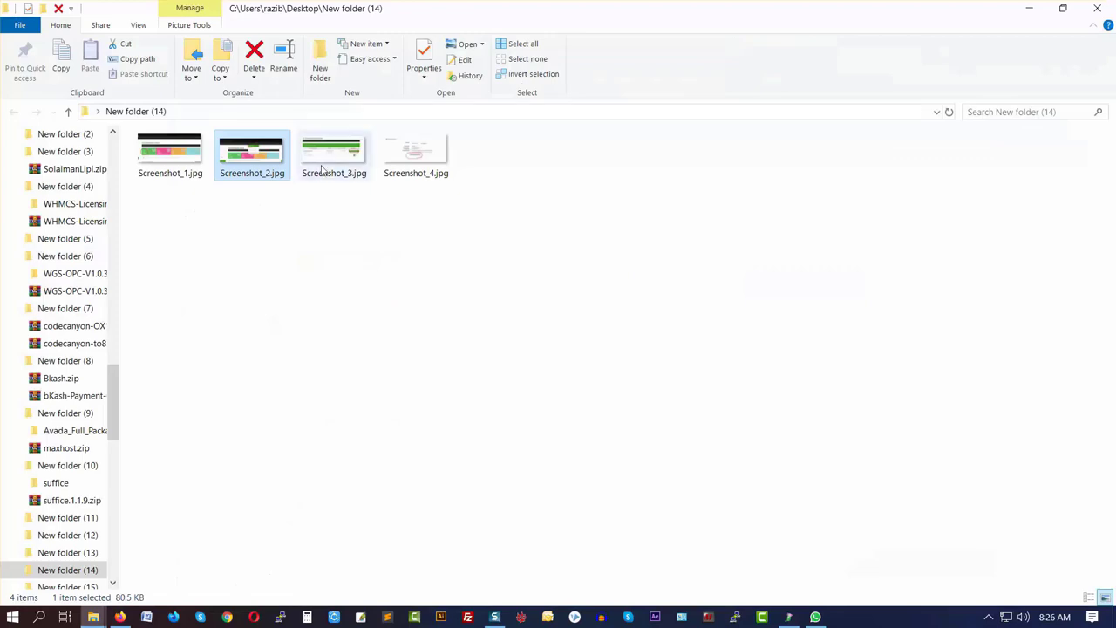
{"action": "left_click_drag", "start_coordinate": [334, 156], "coordinate": [223, 476]}
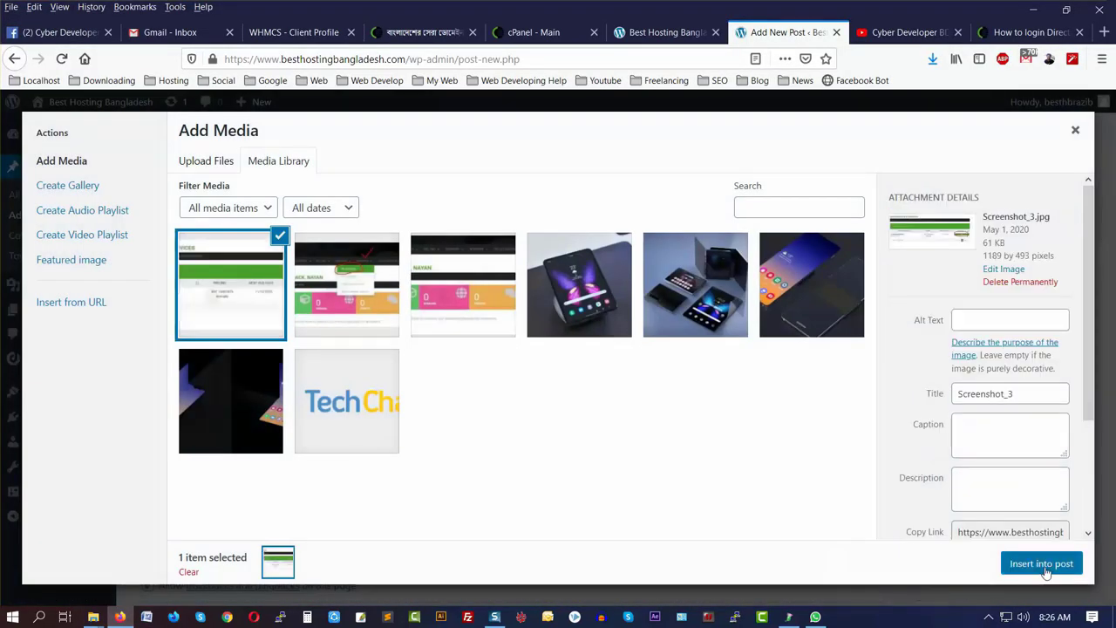
{"action": "left_click", "coordinate": [1041, 563]}
{"action": "scroll", "coordinate": [835, 466], "scroll_direction": "down", "scroll_amount": 4}
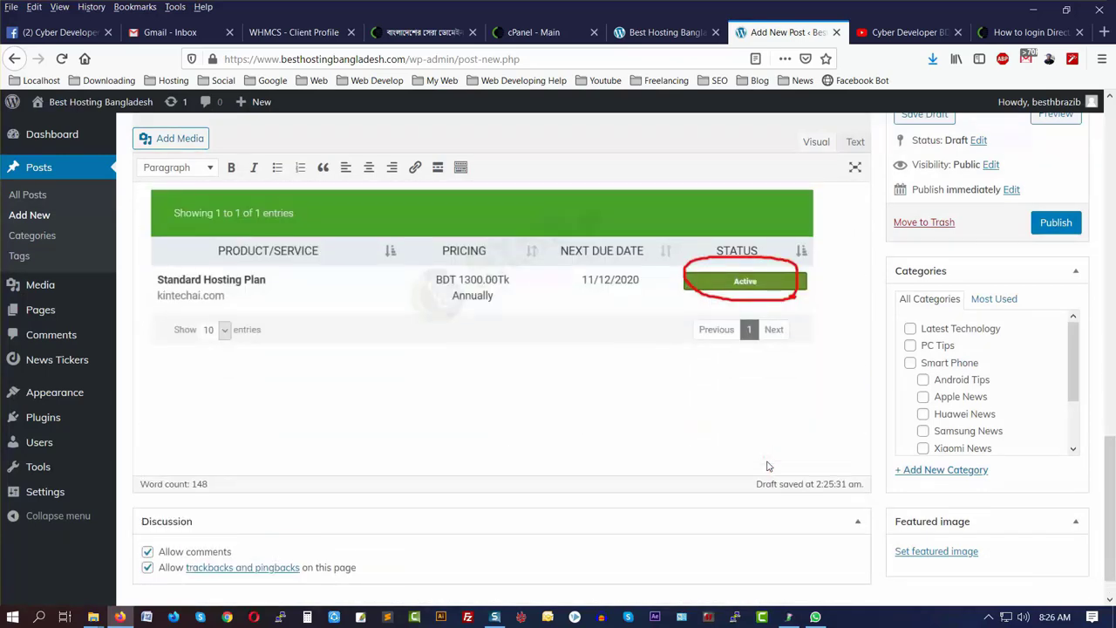
- Copy the step 4 'Login to DirectAdmin' paragraph from the live tutorial into the post
{"action": "left_click", "coordinate": [1029, 32]}
{"action": "scroll", "coordinate": [314, 445], "scroll_direction": "down", "scroll_amount": 5}
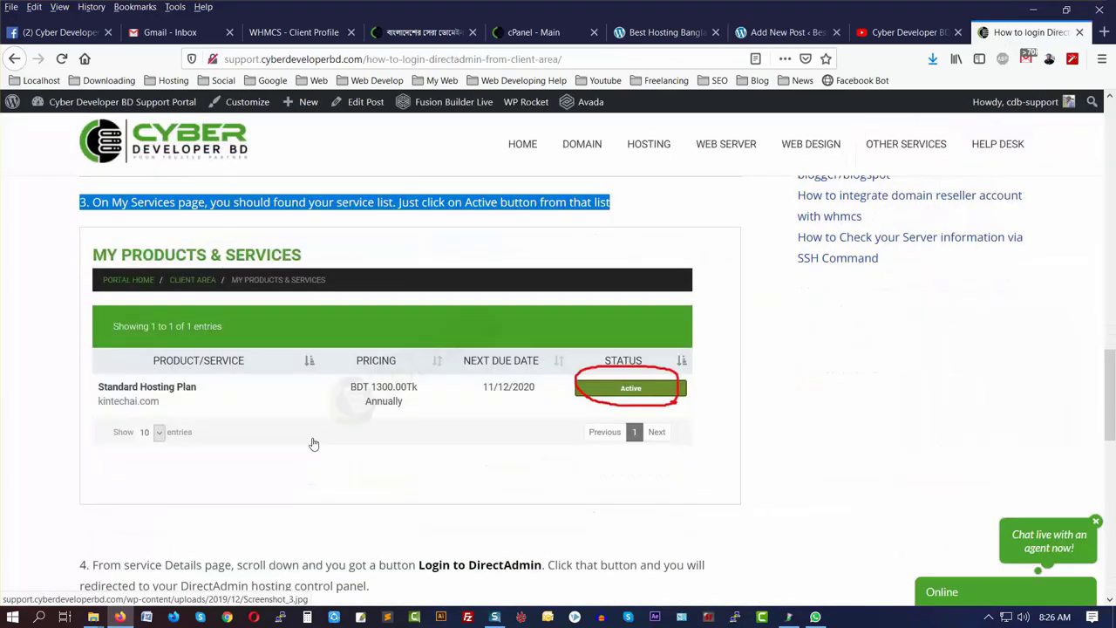
{"action": "scroll", "coordinate": [314, 445], "scroll_direction": "up", "scroll_amount": 3}
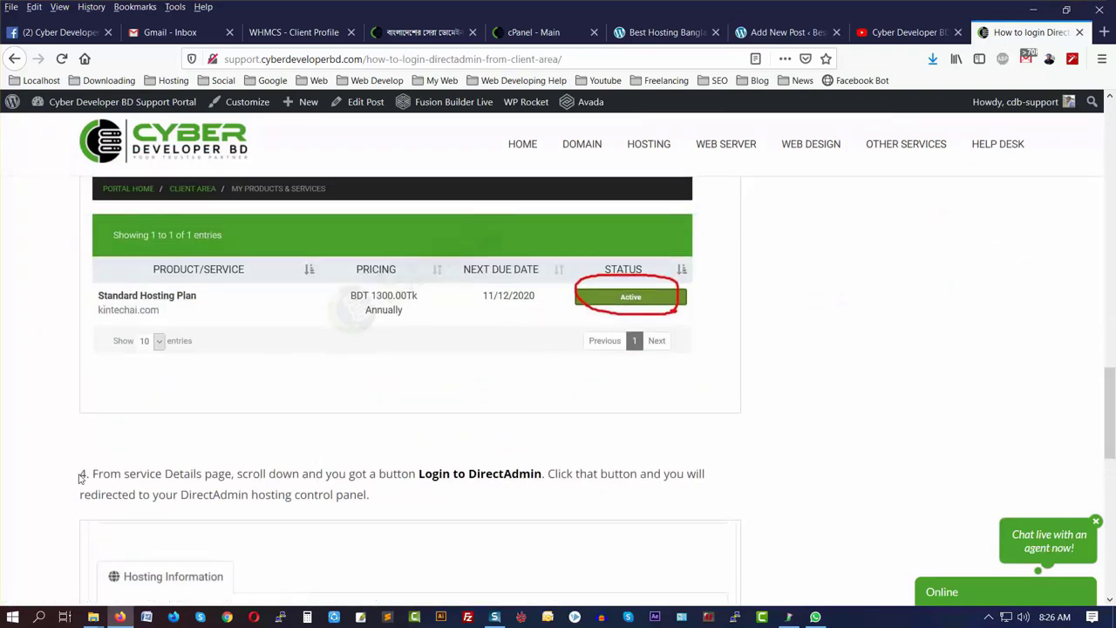
{"action": "left_click_drag", "start_coordinate": [261, 602], "coordinate": [179, 473]}
{"action": "left_click", "coordinate": [394, 494]}
{"action": "left_click_drag", "start_coordinate": [370, 498], "coordinate": [83, 475]}
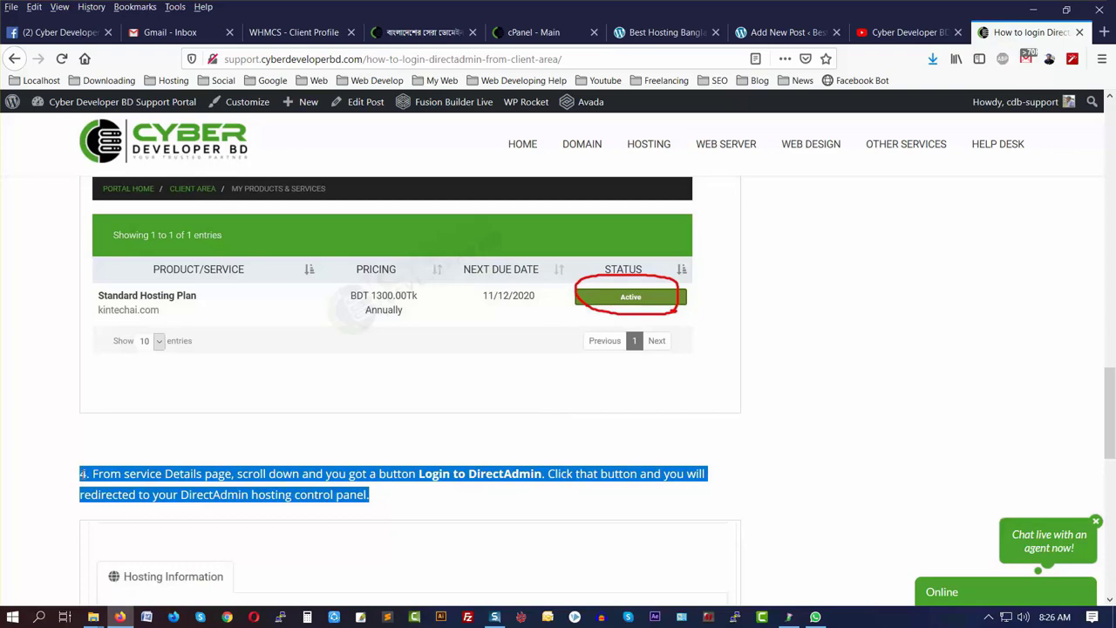
{"action": "right_click", "coordinate": [83, 475]}
{"action": "left_click", "coordinate": [122, 486]}
{"action": "left_click", "coordinate": [785, 32]}
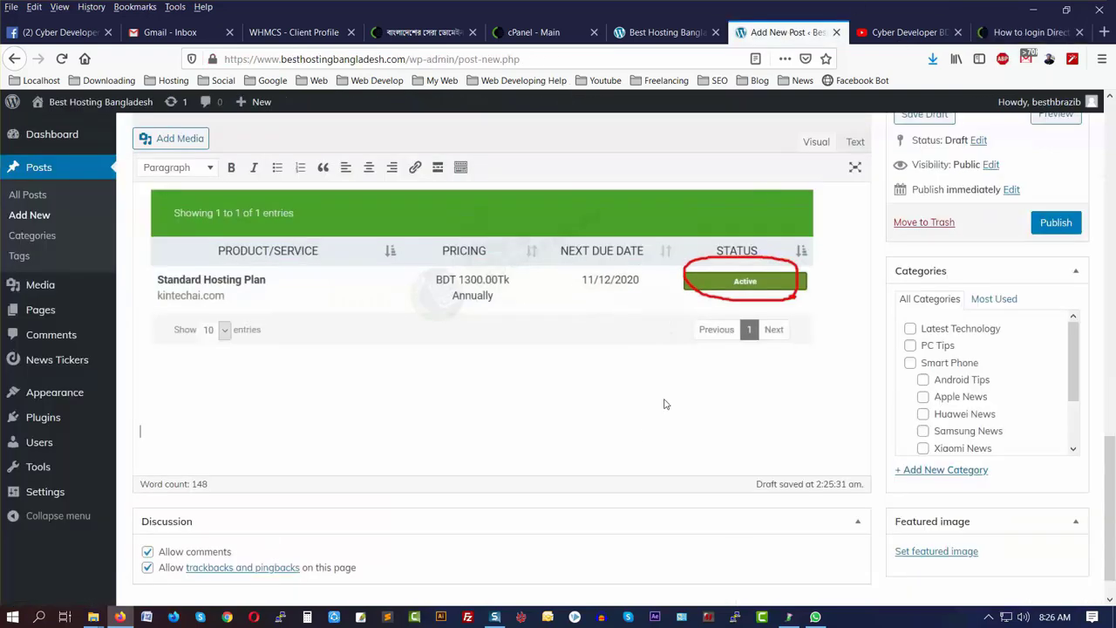
{"action": "key", "text": "ctrl+v"}
{"action": "key", "text": "Return"}
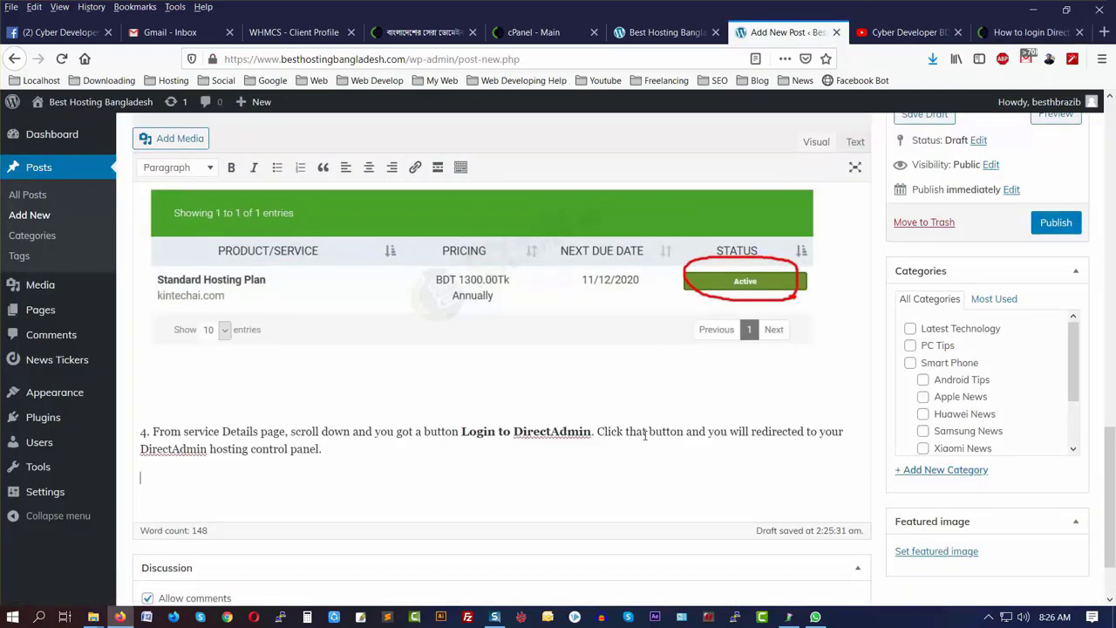
- Upload Screenshot_4.jpg and insert it into the post below step 4
{"action": "left_click", "coordinate": [168, 138]}
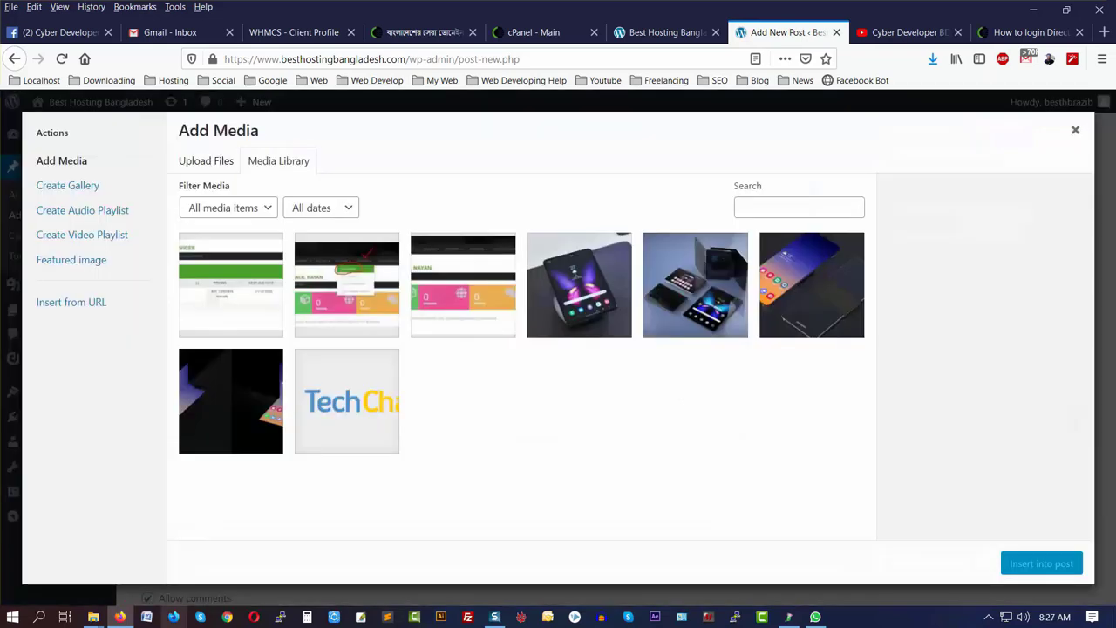
{"action": "mouse_move", "coordinate": [94, 616]}
{"action": "left_click", "coordinate": [241, 578]}
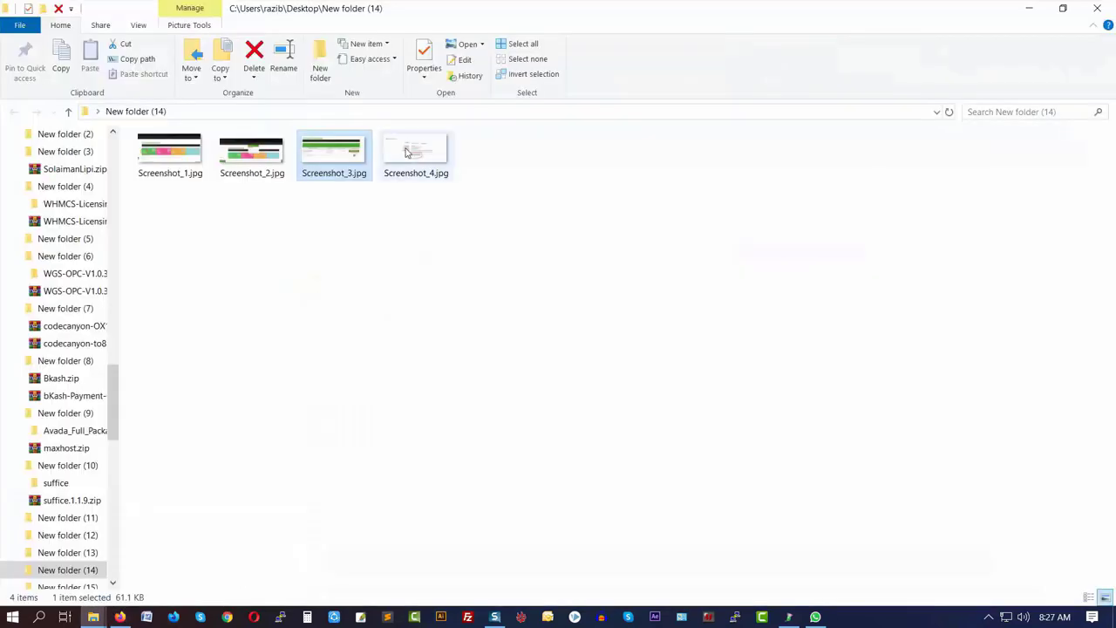
{"action": "left_click_drag", "start_coordinate": [416, 153], "coordinate": [349, 453]}
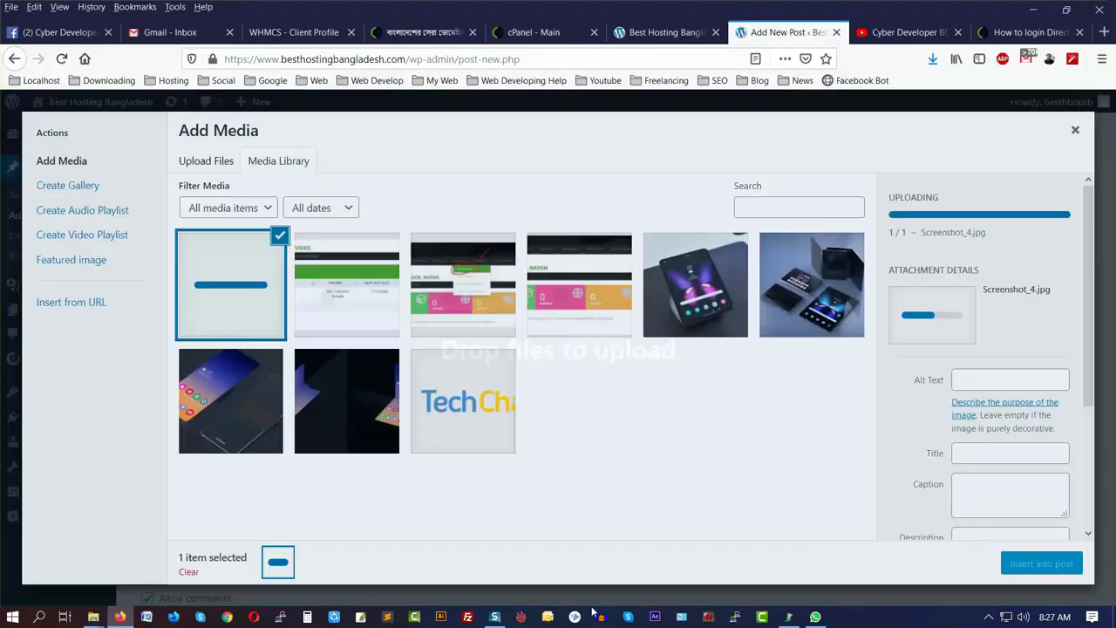
{"action": "left_click", "coordinate": [1039, 565]}
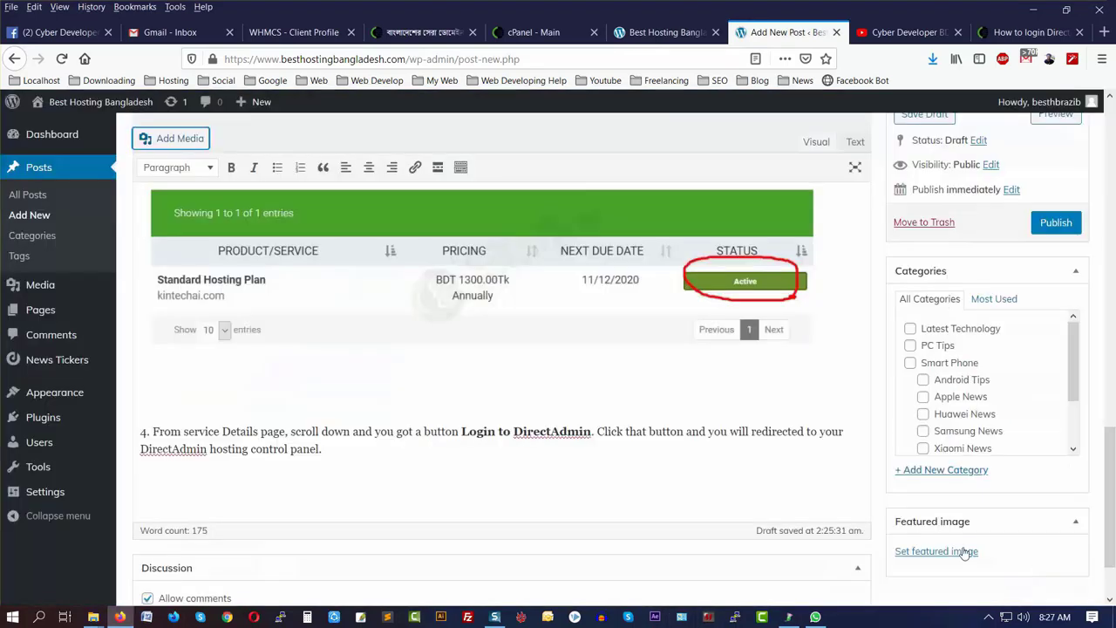
{"action": "scroll", "coordinate": [519, 457], "scroll_direction": "down", "scroll_amount": 5}
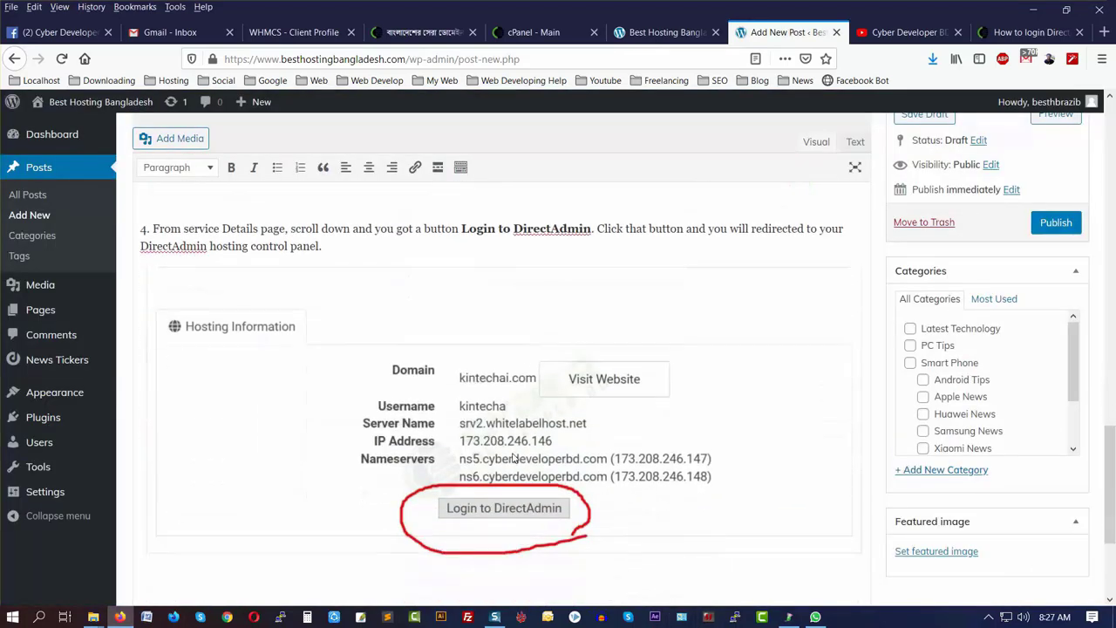
{"action": "scroll", "coordinate": [789, 118], "scroll_direction": "up", "scroll_amount": 5}
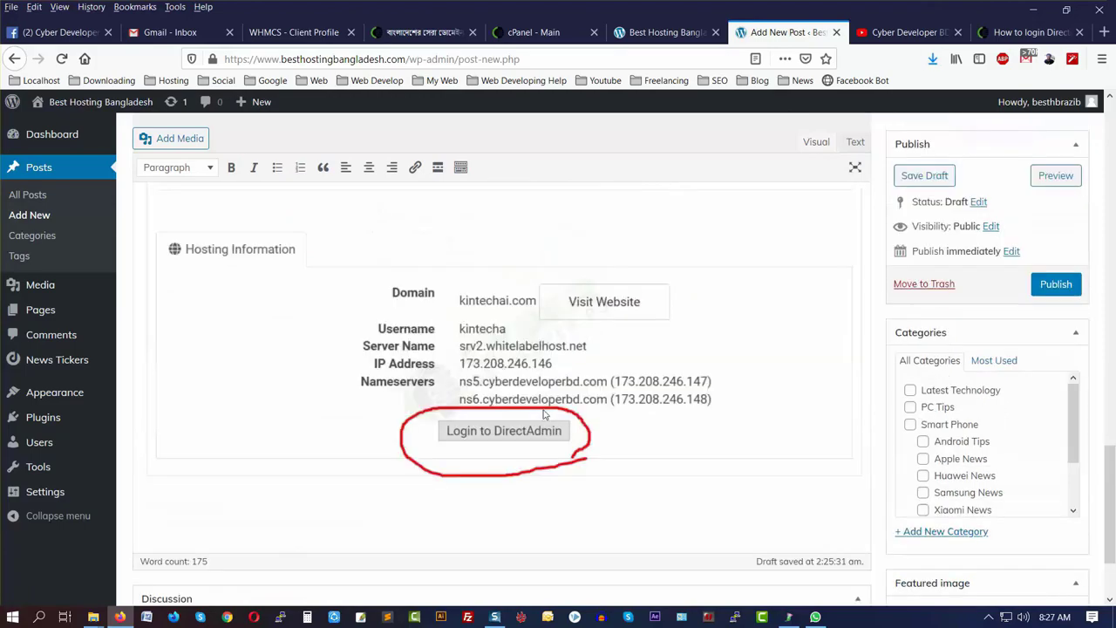
{"action": "left_click", "coordinate": [1031, 32]}
{"action": "scroll", "coordinate": [433, 384], "scroll_direction": "down", "scroll_amount": 6}
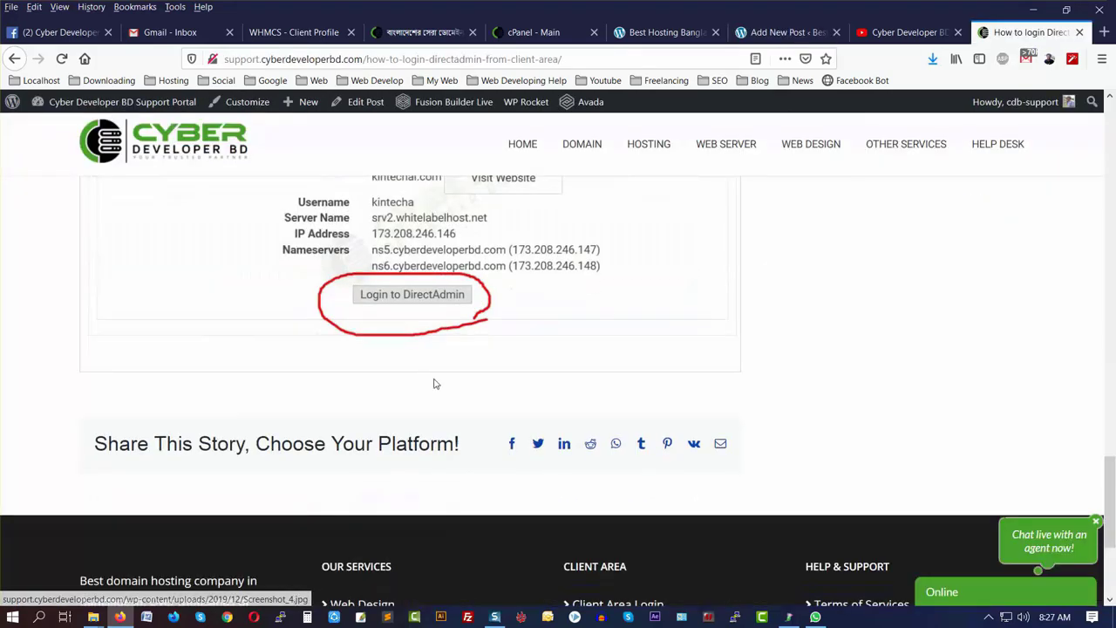
{"action": "scroll", "coordinate": [463, 409], "scroll_direction": "up", "scroll_amount": 10}
{"action": "left_click", "coordinate": [785, 32]}
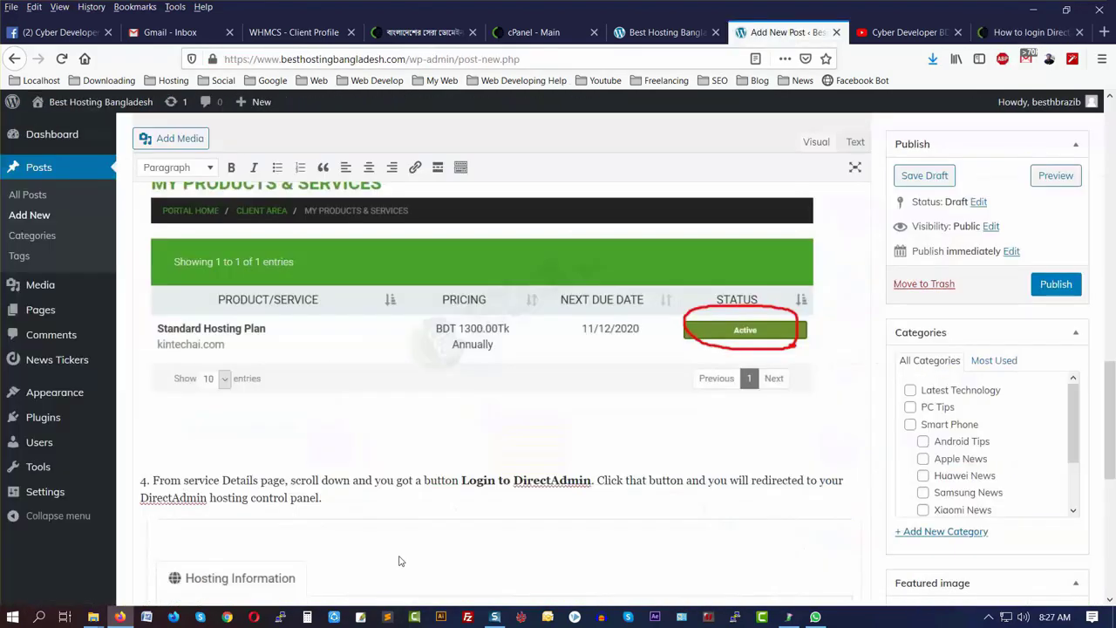
{"action": "scroll", "coordinate": [401, 556], "scroll_direction": "up", "scroll_amount": 10}
{"action": "scroll", "coordinate": [402, 556], "scroll_direction": "up", "scroll_amount": 2}
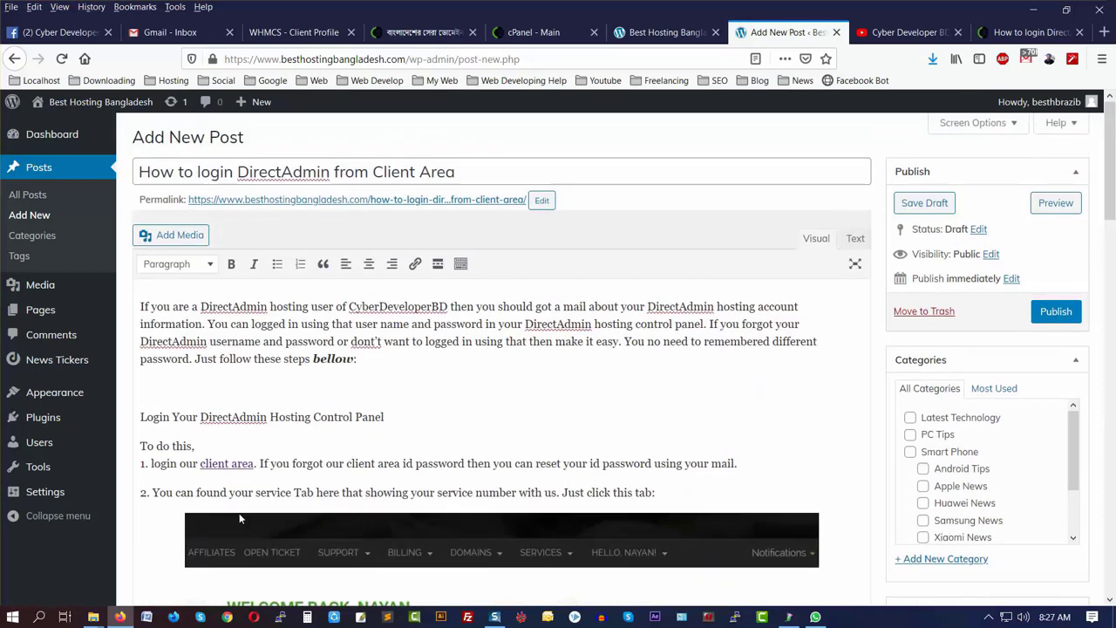
{"action": "left_click", "coordinate": [174, 319]}
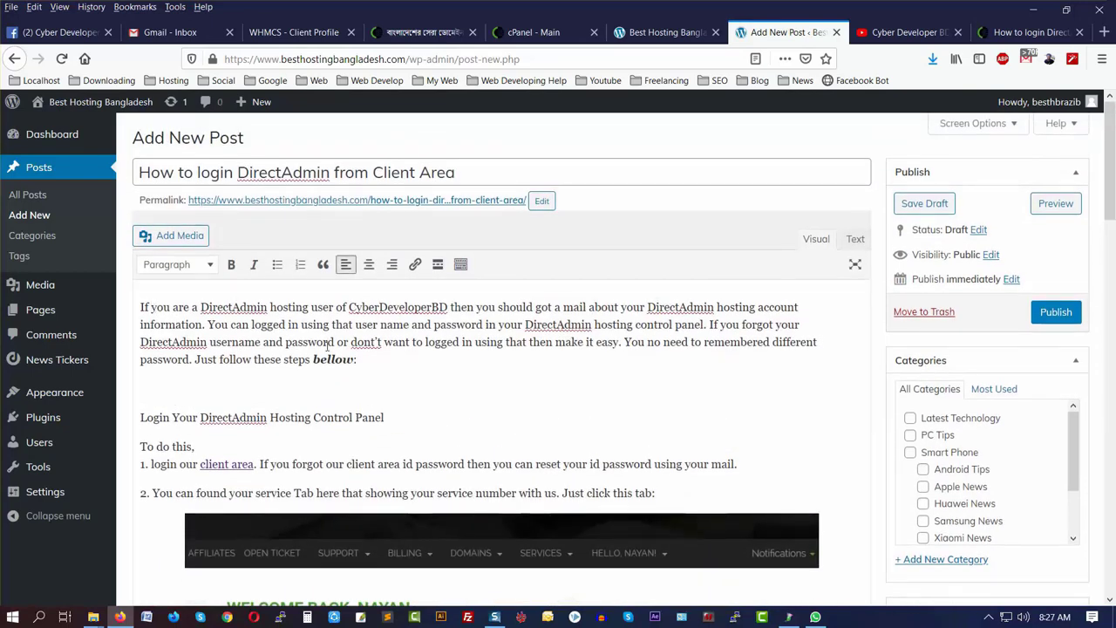
{"action": "scroll", "coordinate": [316, 364], "scroll_direction": "down", "scroll_amount": 3}
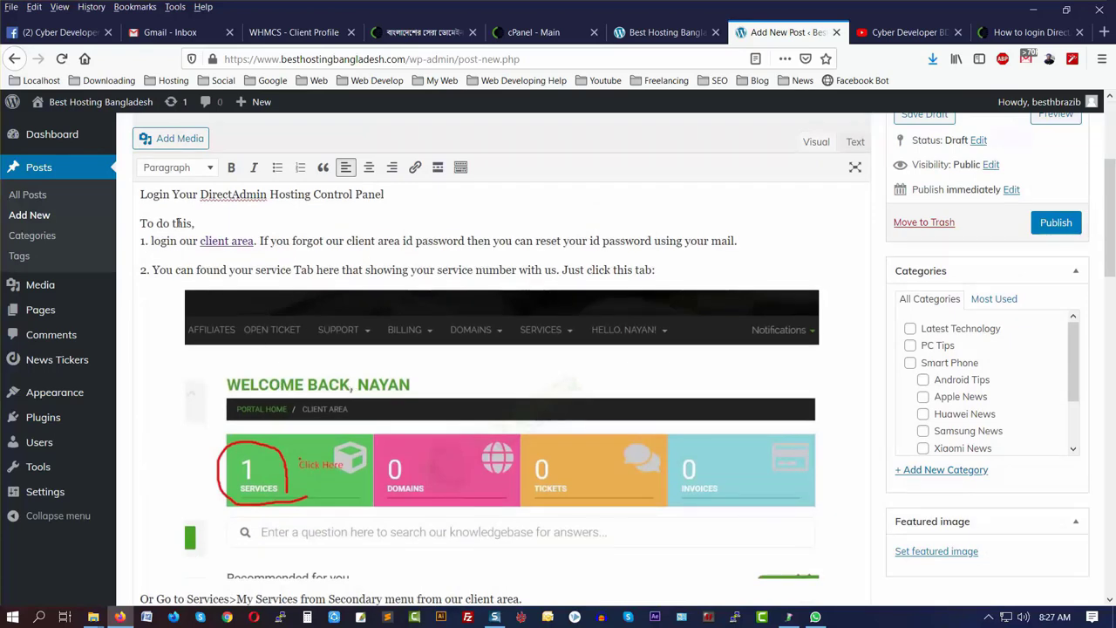
{"action": "scroll", "coordinate": [376, 371], "scroll_direction": "up", "scroll_amount": 3}
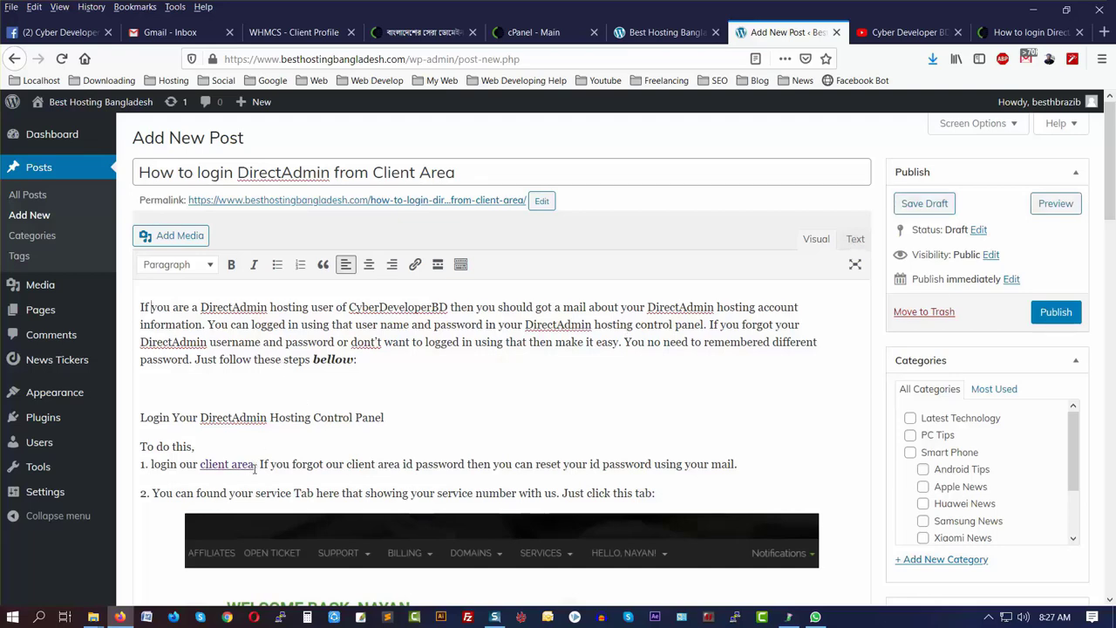
- Select 'client area' in step 1 and apply the URL client.cyberdeveloperbd.com/clientarea.php to it
{"action": "left_click", "coordinate": [255, 466]}
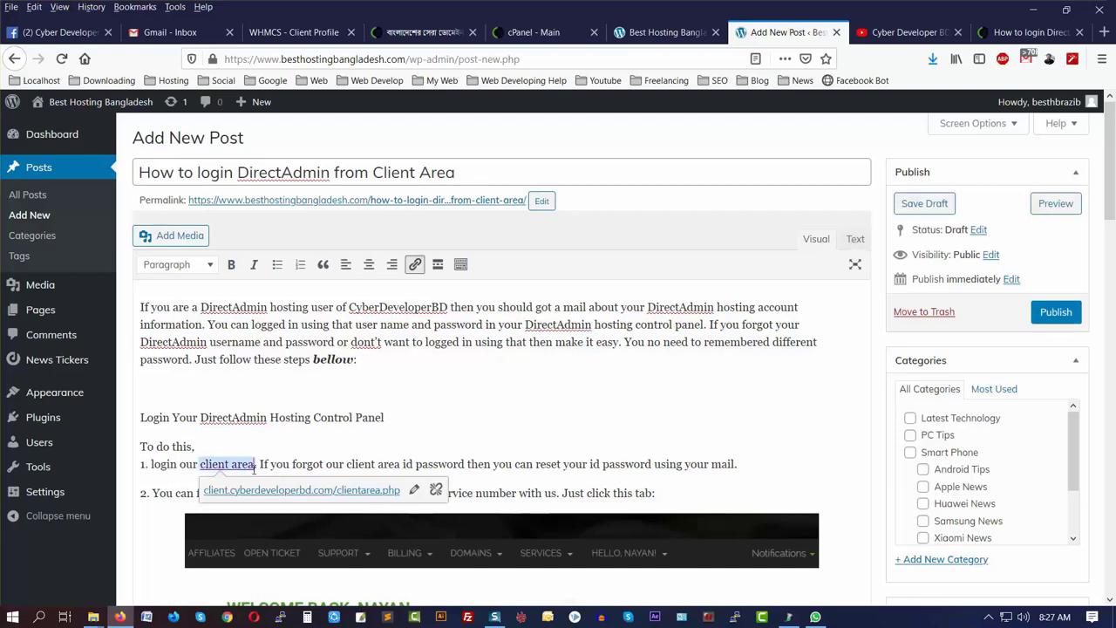
{"action": "left_click_drag", "start_coordinate": [255, 466], "coordinate": [199, 467]}
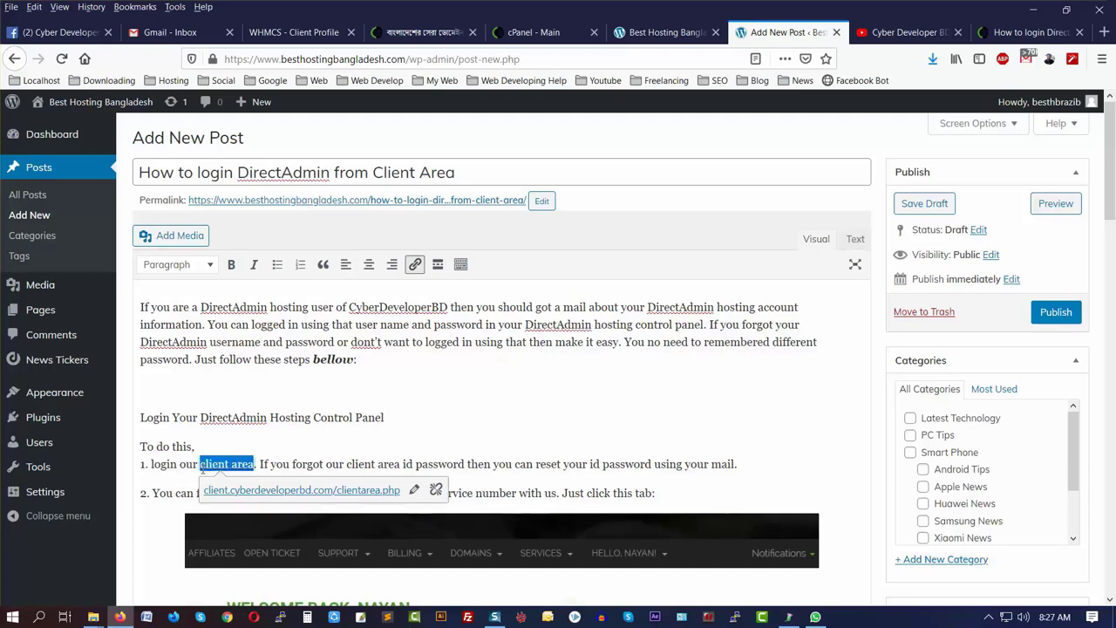
{"action": "left_click", "coordinate": [415, 265]}
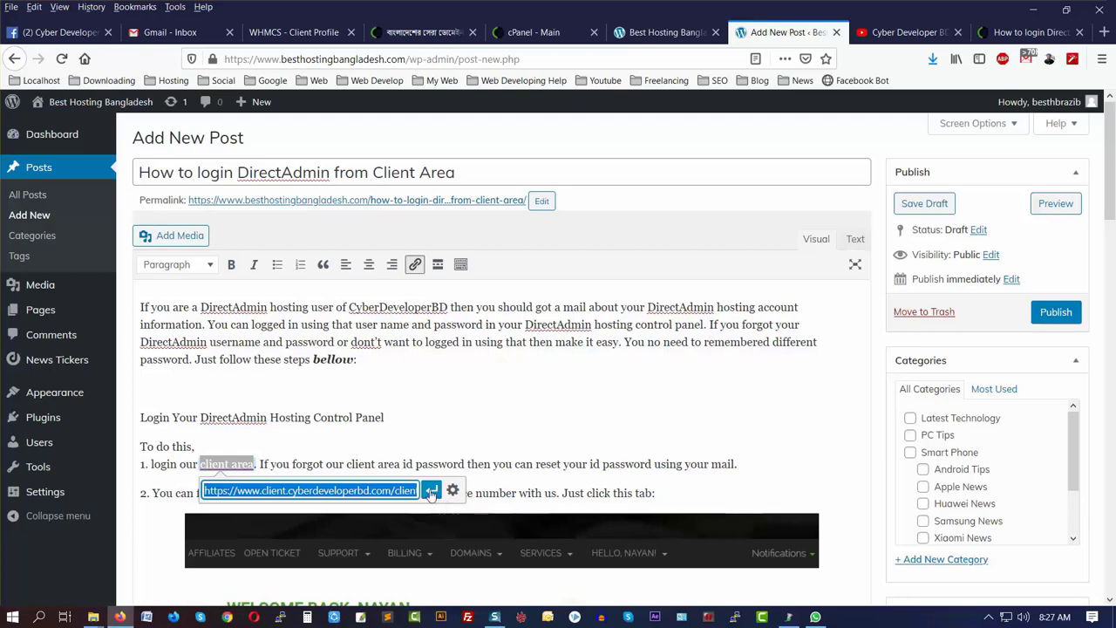
{"action": "left_click", "coordinate": [433, 492]}
{"action": "left_click", "coordinate": [370, 463]}
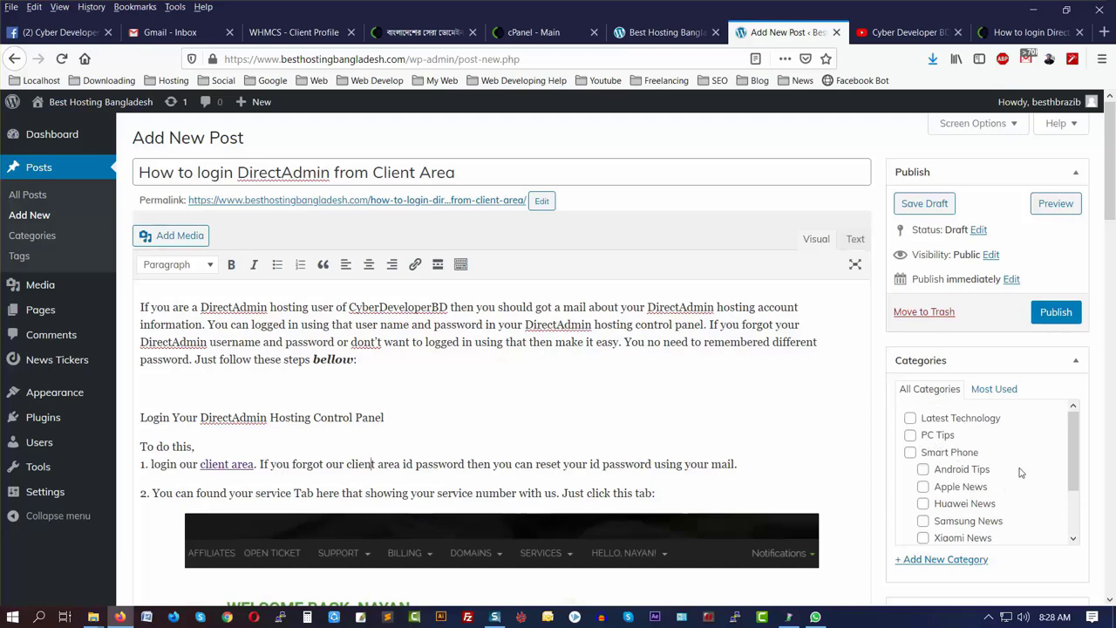
- Tick the Web Design category for the post, then view the Best Hosting Bangladesh homepage
{"action": "scroll", "coordinate": [982, 437], "scroll_direction": "down", "scroll_amount": 6}
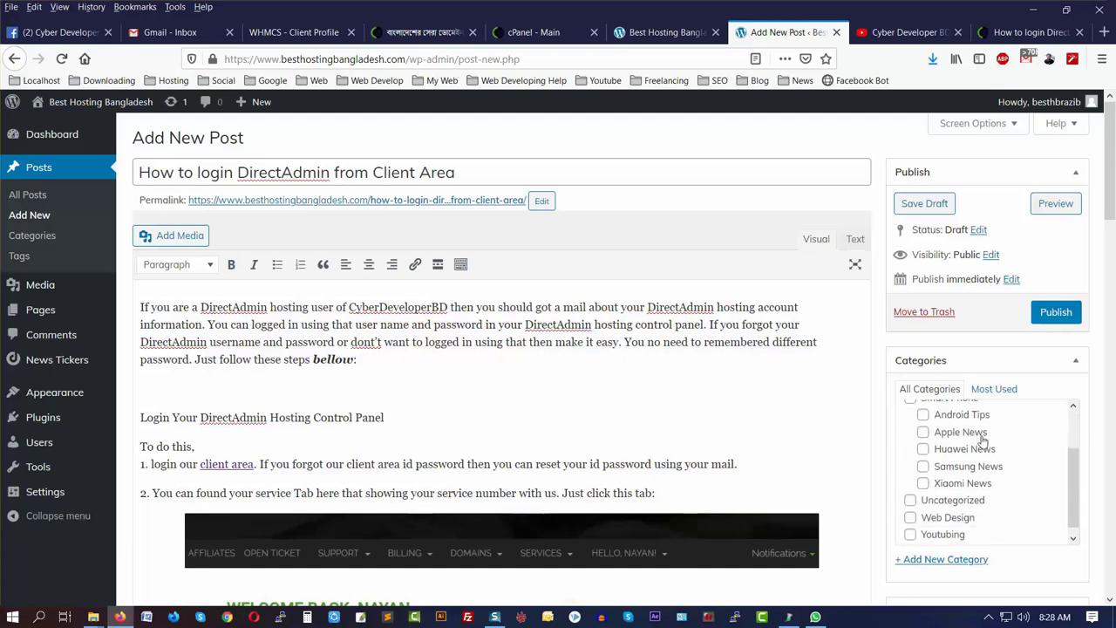
{"action": "scroll", "coordinate": [1014, 390], "scroll_direction": "up", "scroll_amount": 2}
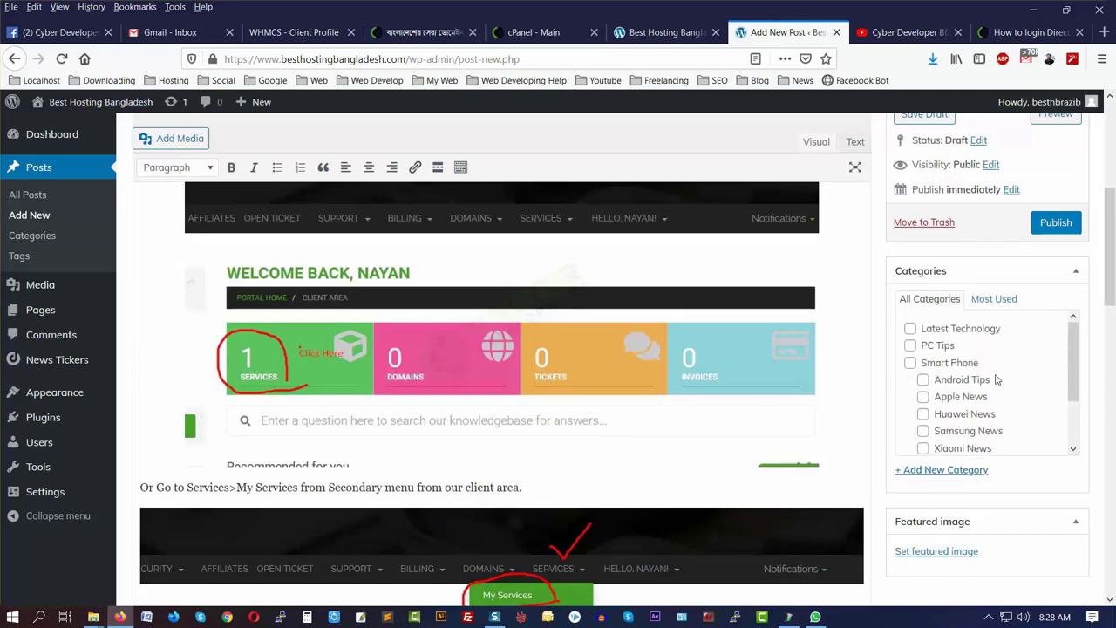
{"action": "scroll", "coordinate": [996, 379], "scroll_direction": "down", "scroll_amount": 2}
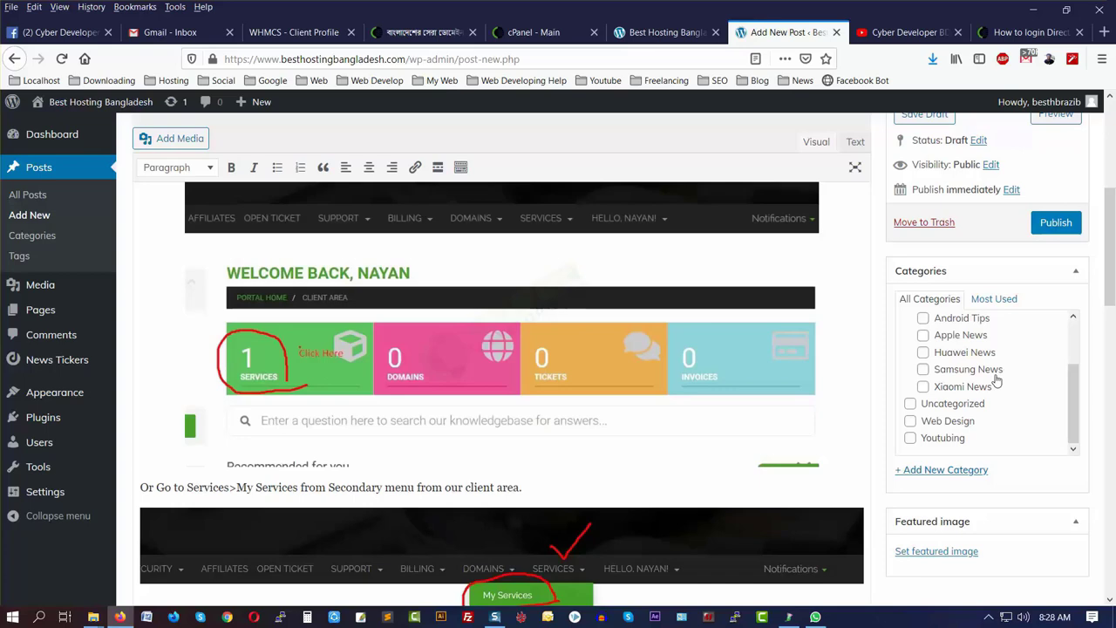
{"action": "left_click", "coordinate": [909, 422]}
{"action": "scroll", "coordinate": [1114, 443], "scroll_direction": "down", "scroll_amount": 5}
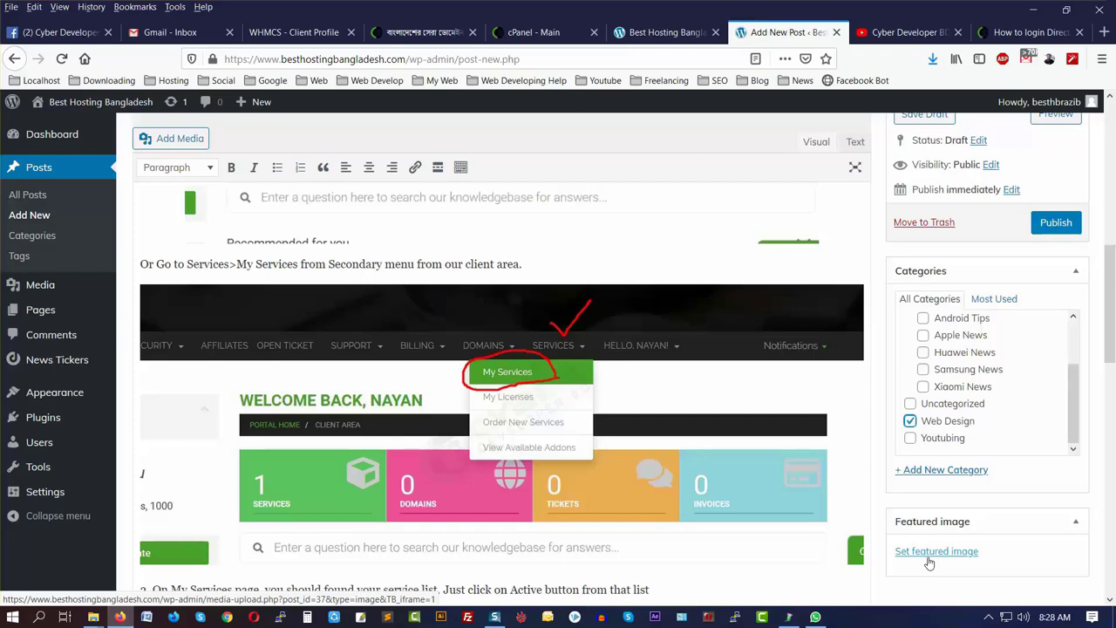
{"action": "left_click", "coordinate": [635, 37]}
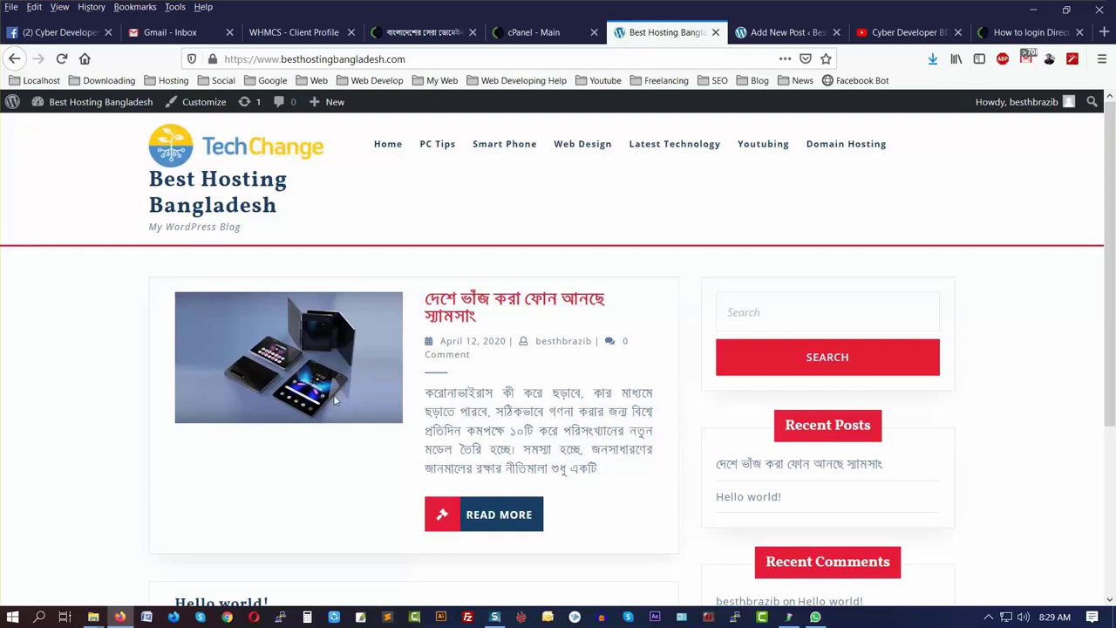
- Browse the Samsung News category page from the Smart Phone menu, then return to the editor
{"action": "mouse_move", "coordinate": [481, 142]}
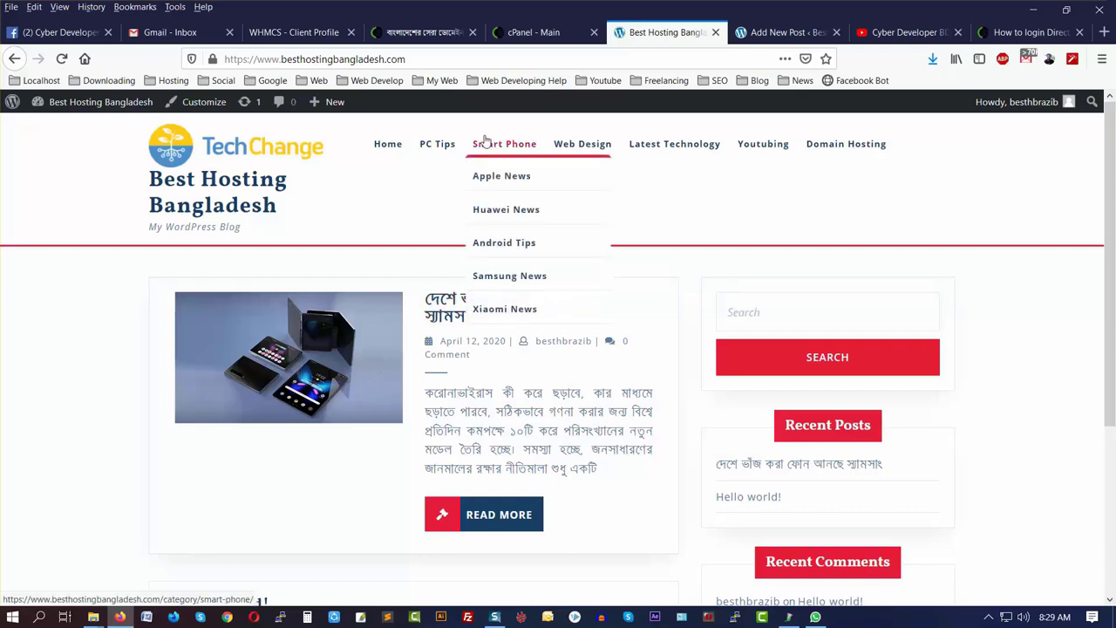
{"action": "left_click", "coordinate": [513, 279]}
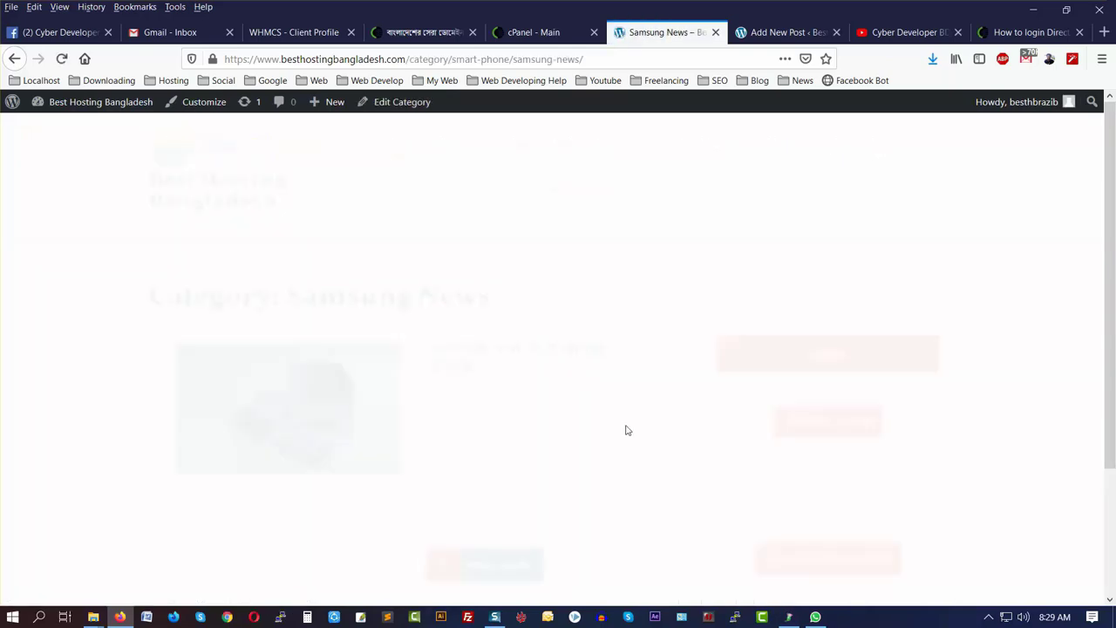
{"action": "scroll", "coordinate": [579, 366], "scroll_direction": "down", "scroll_amount": 3}
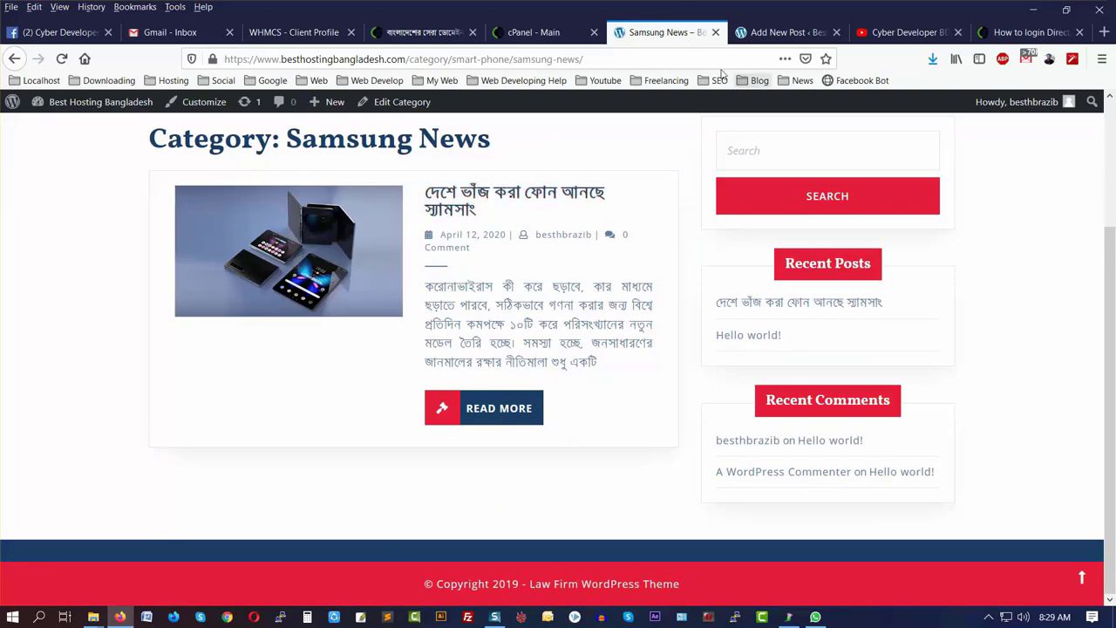
{"action": "left_click", "coordinate": [780, 32]}
{"action": "scroll", "coordinate": [1113, 404], "scroll_direction": "down", "scroll_amount": 4}
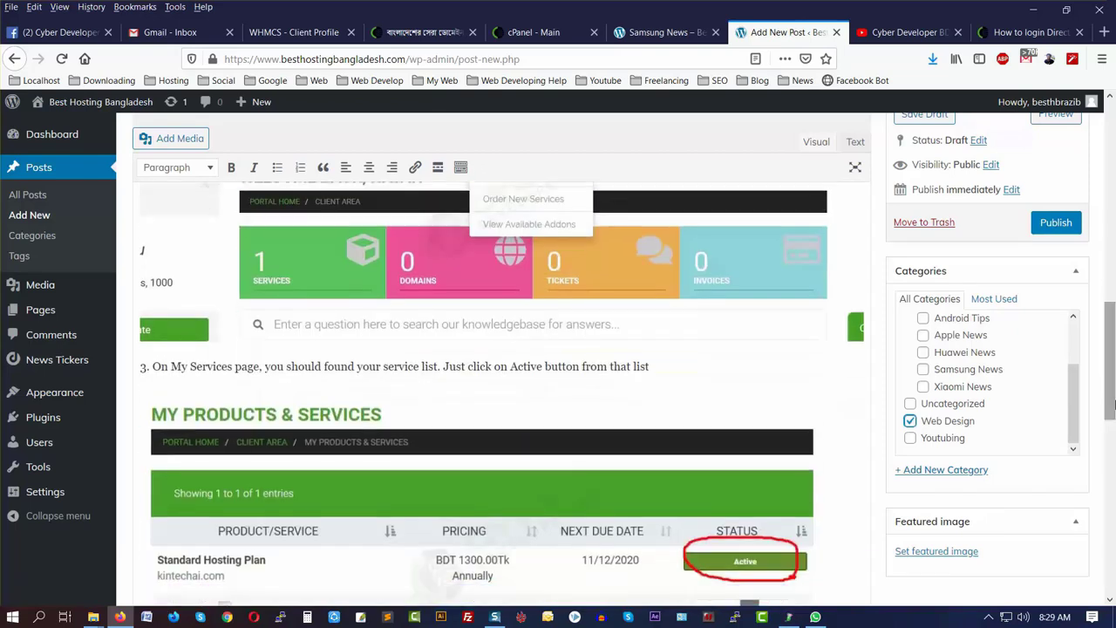
- Pick Screenshot_1 in the media library and set it as the post's featured image
{"action": "left_click", "coordinate": [940, 552]}
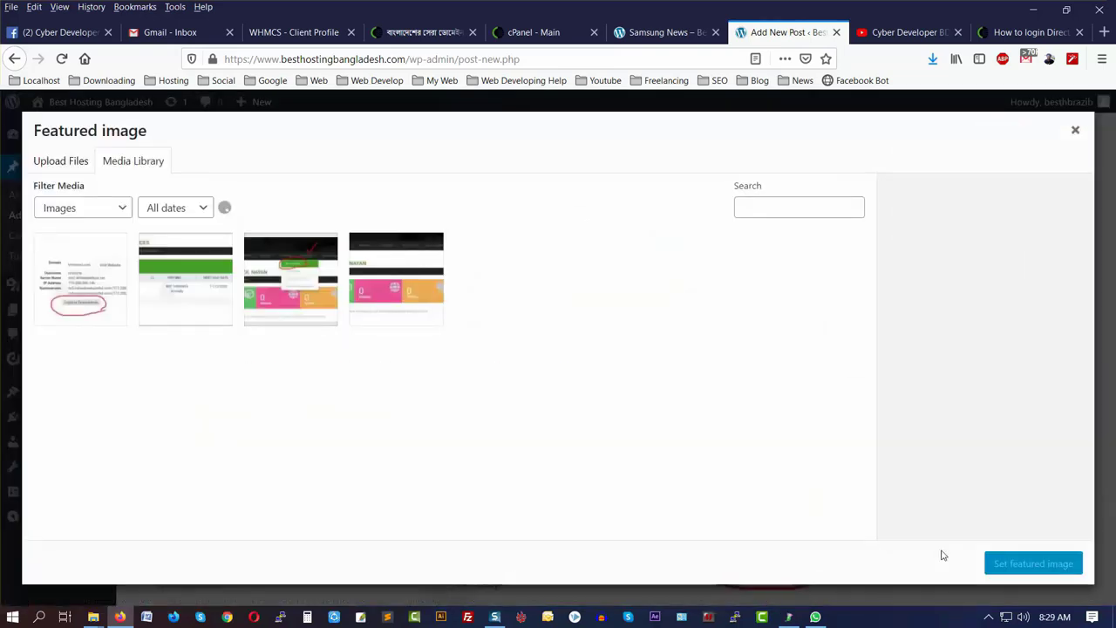
{"action": "left_click", "coordinate": [381, 288]}
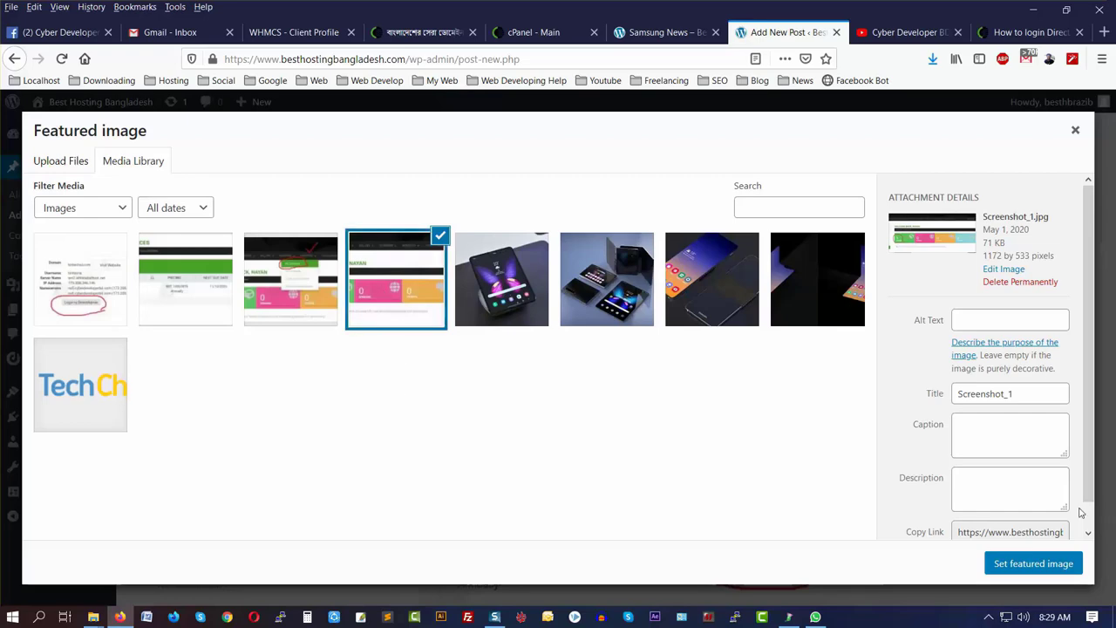
{"action": "left_click", "coordinate": [1028, 565]}
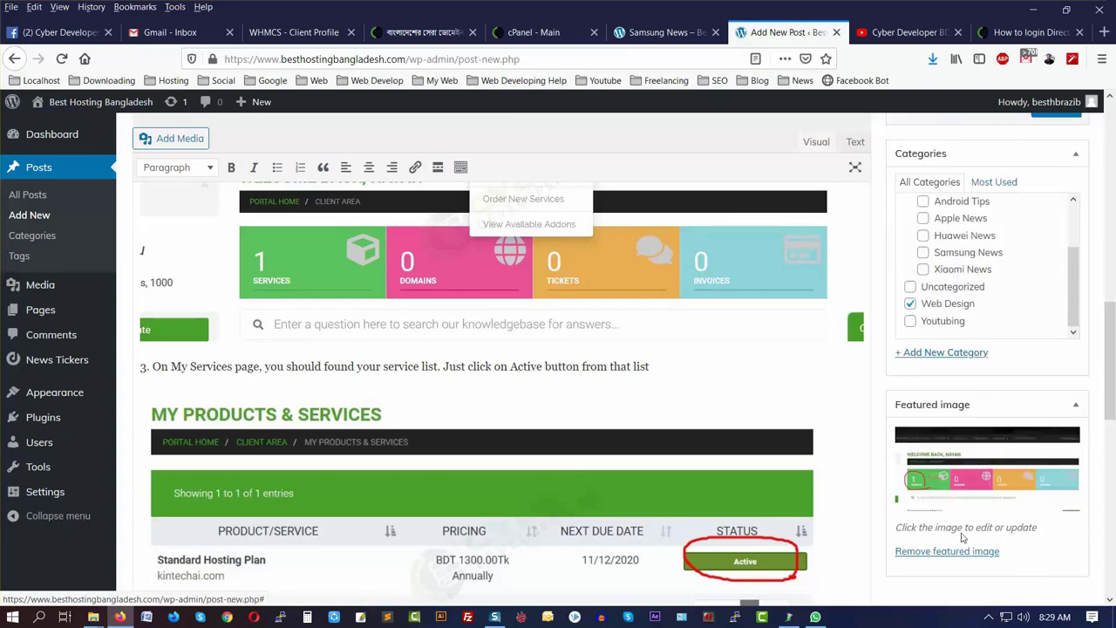
{"action": "scroll", "coordinate": [1114, 482], "scroll_direction": "up", "scroll_amount": 10}
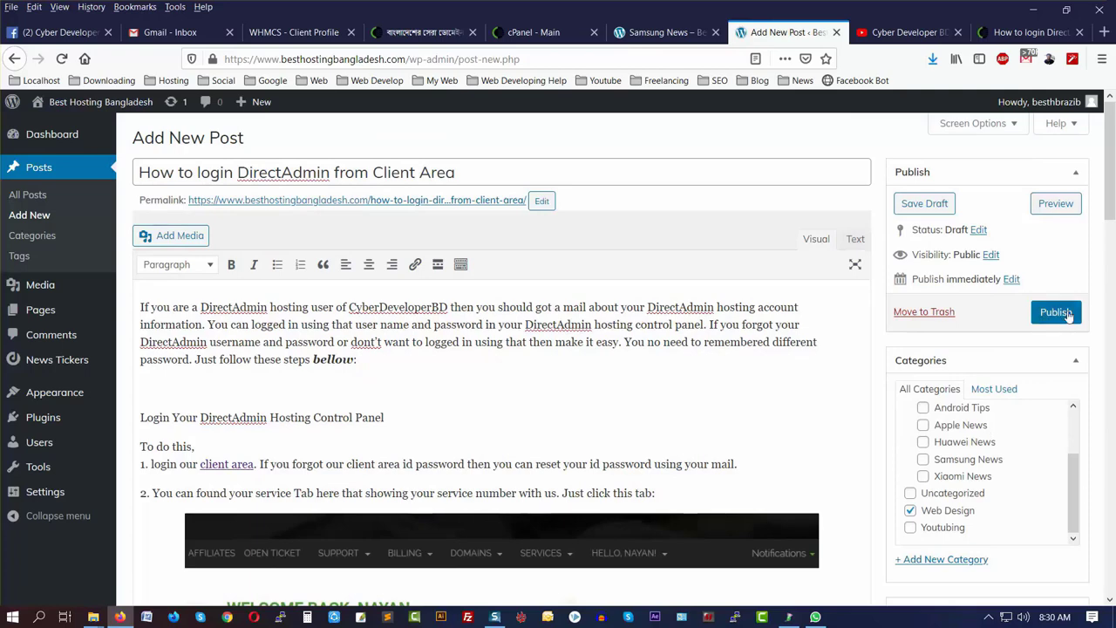
- Publish the post, then open the blog homepage via the site logo on the Samsung News page
{"action": "left_click", "coordinate": [1056, 314]}
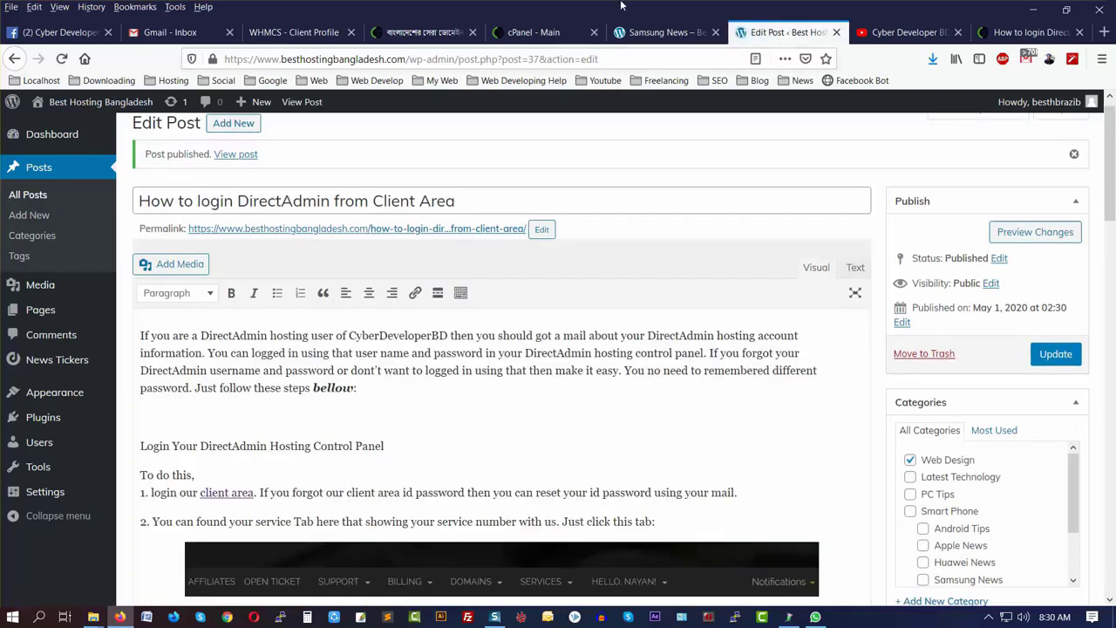
{"action": "left_click", "coordinate": [663, 32]}
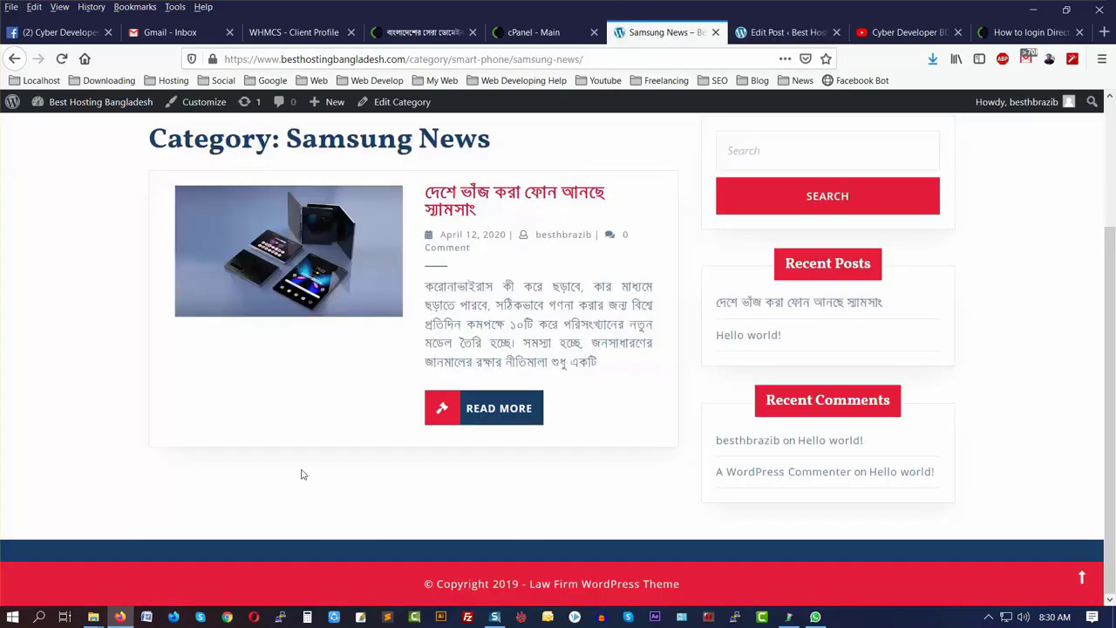
{"action": "scroll", "coordinate": [301, 474], "scroll_direction": "up", "scroll_amount": 2}
{"action": "left_click", "coordinate": [183, 144]}
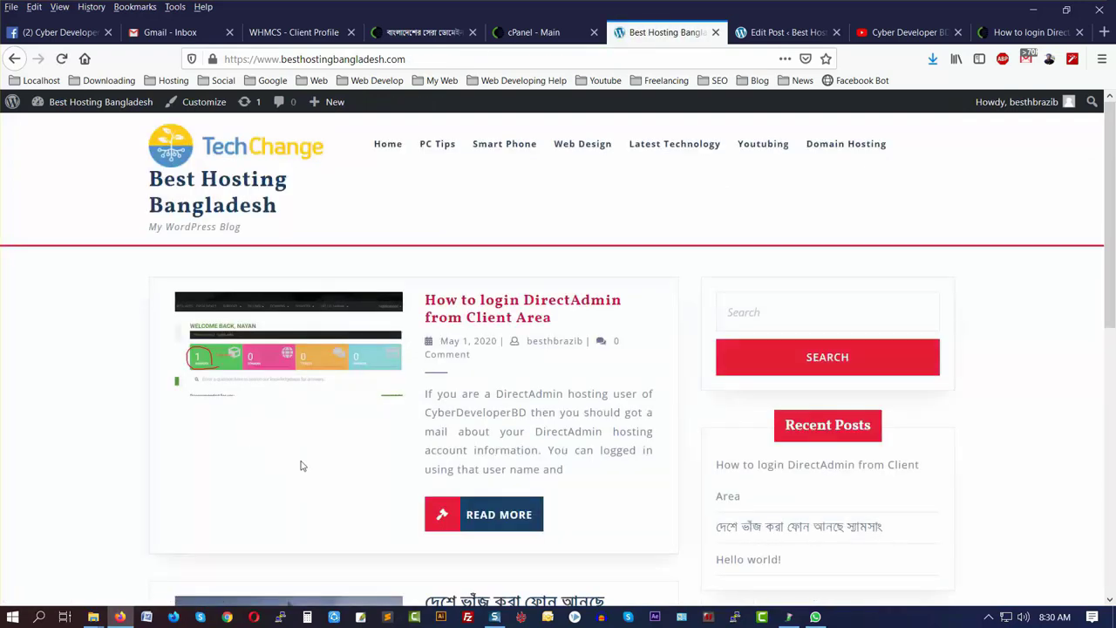
- Open the DirectAdmin login post from the homepage and scroll through the published page
{"action": "scroll", "coordinate": [408, 475], "scroll_direction": "down", "scroll_amount": 5}
{"action": "scroll", "coordinate": [406, 477], "scroll_direction": "up", "scroll_amount": 5}
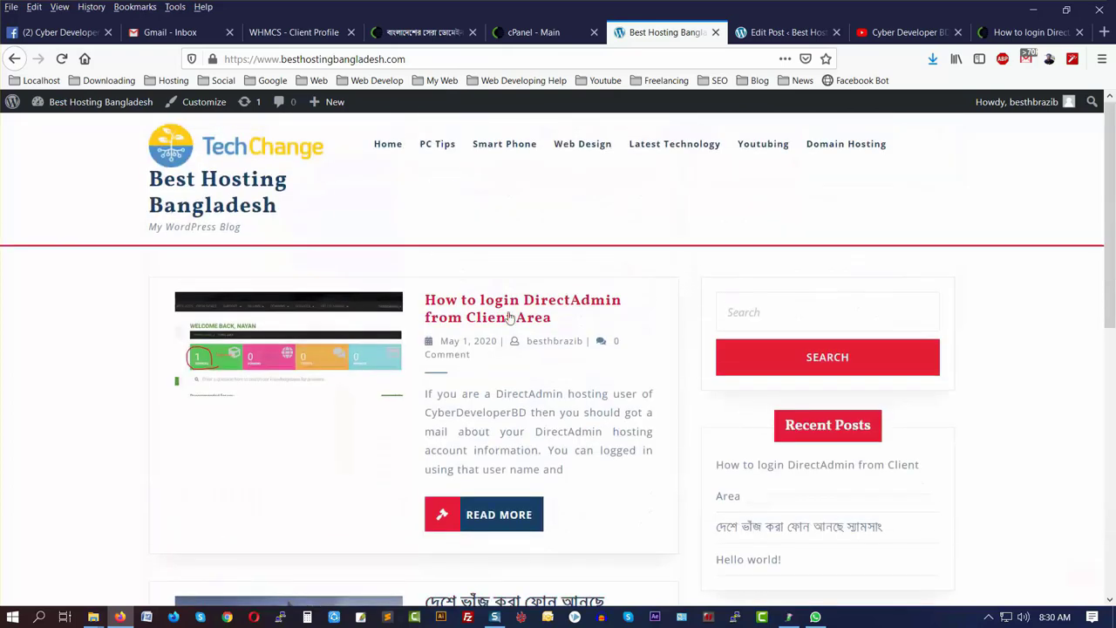
{"action": "left_click", "coordinate": [453, 307]}
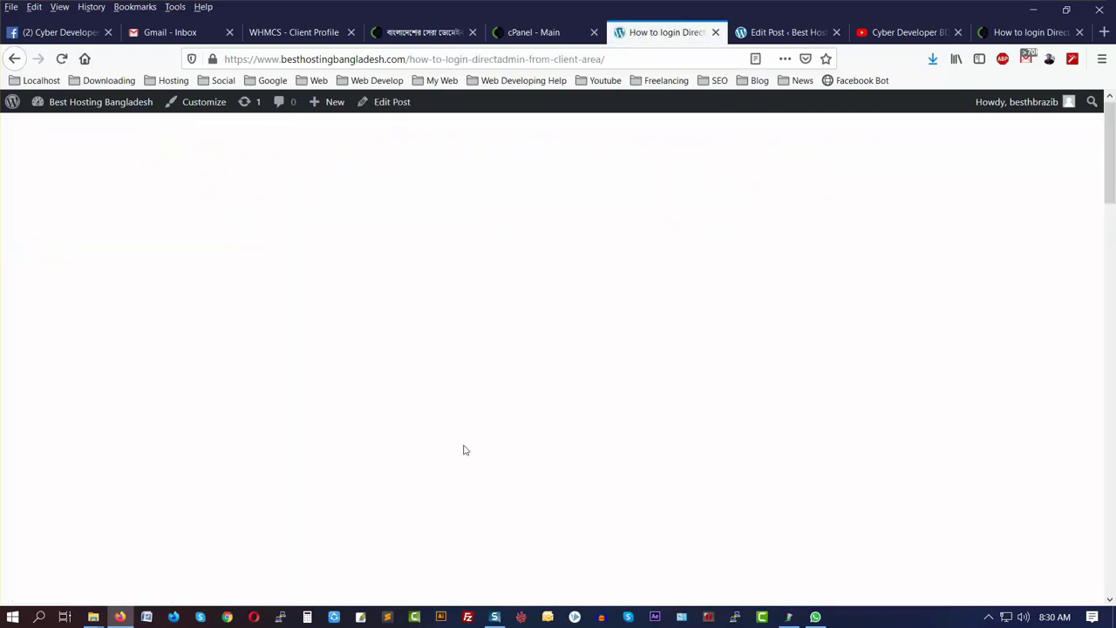
{"action": "scroll", "coordinate": [452, 453], "scroll_direction": "down", "scroll_amount": 5}
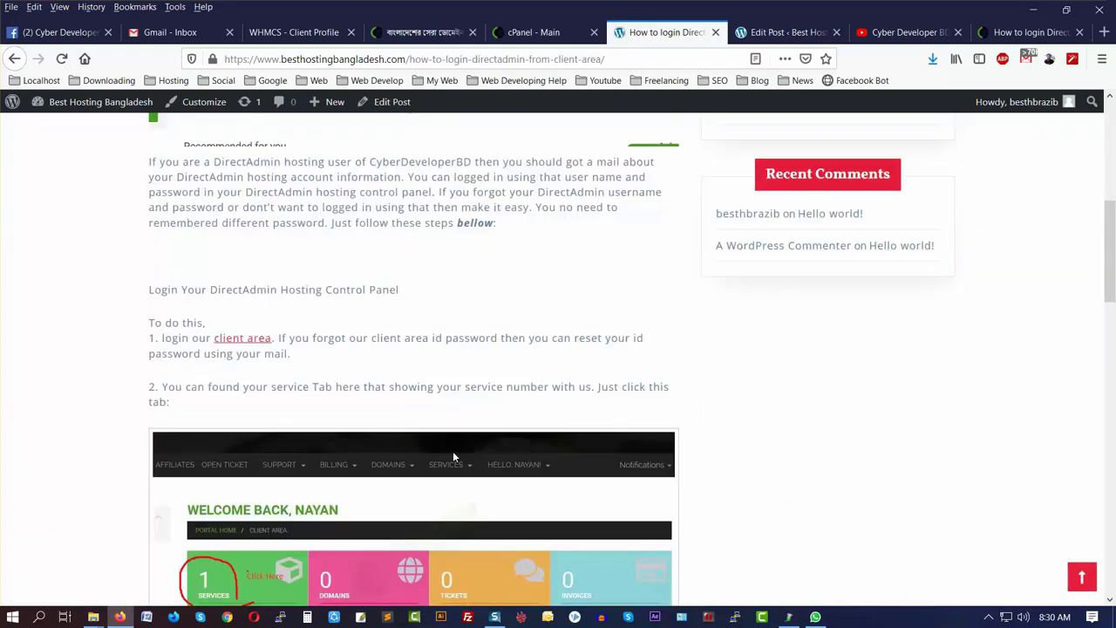
{"action": "scroll", "coordinate": [453, 450], "scroll_direction": "up", "scroll_amount": 2}
{"action": "scroll", "coordinate": [227, 287], "scroll_direction": "up", "scroll_amount": 4}
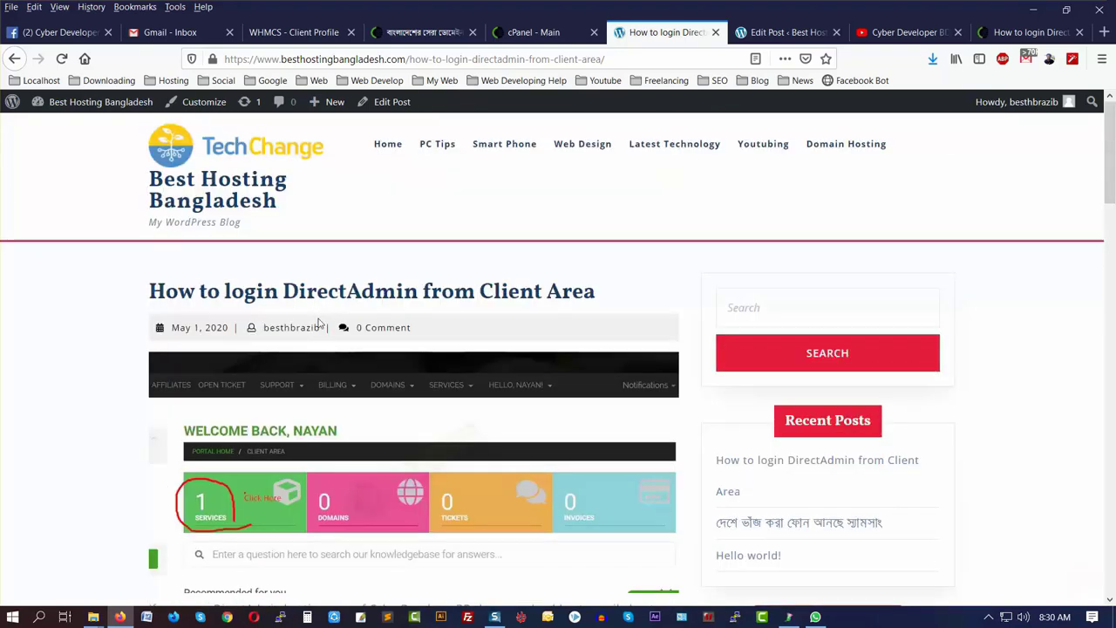
{"action": "scroll", "coordinate": [357, 450], "scroll_direction": "down", "scroll_amount": 3}
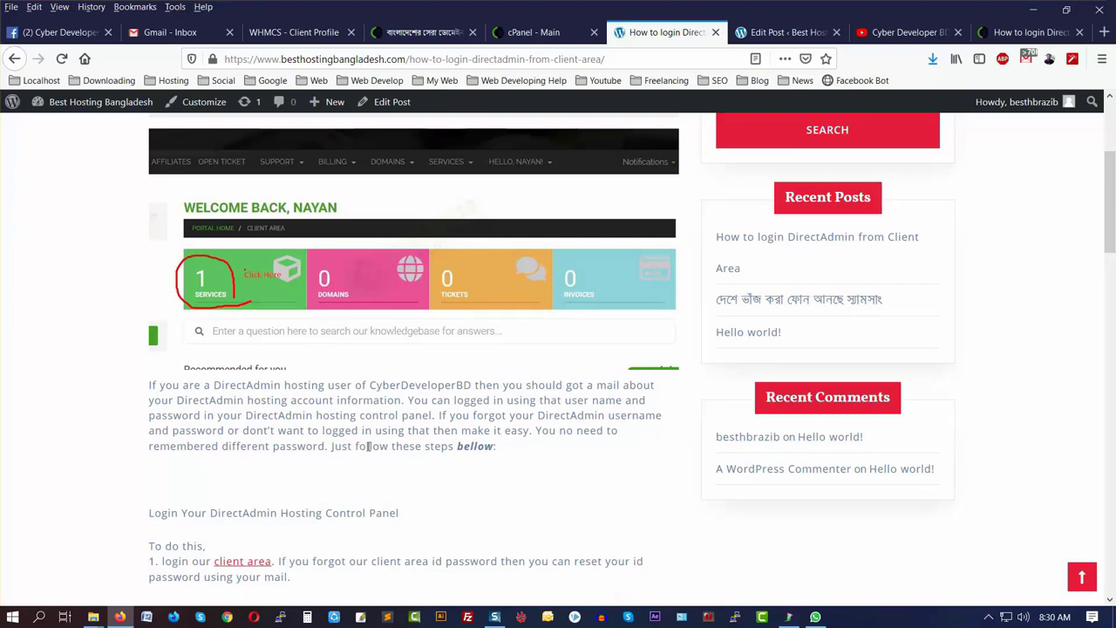
{"action": "scroll", "coordinate": [362, 446], "scroll_direction": "down", "scroll_amount": 2}
{"action": "scroll", "coordinate": [367, 447], "scroll_direction": "down", "scroll_amount": 2}
{"action": "scroll", "coordinate": [351, 439], "scroll_direction": "up", "scroll_amount": 2}
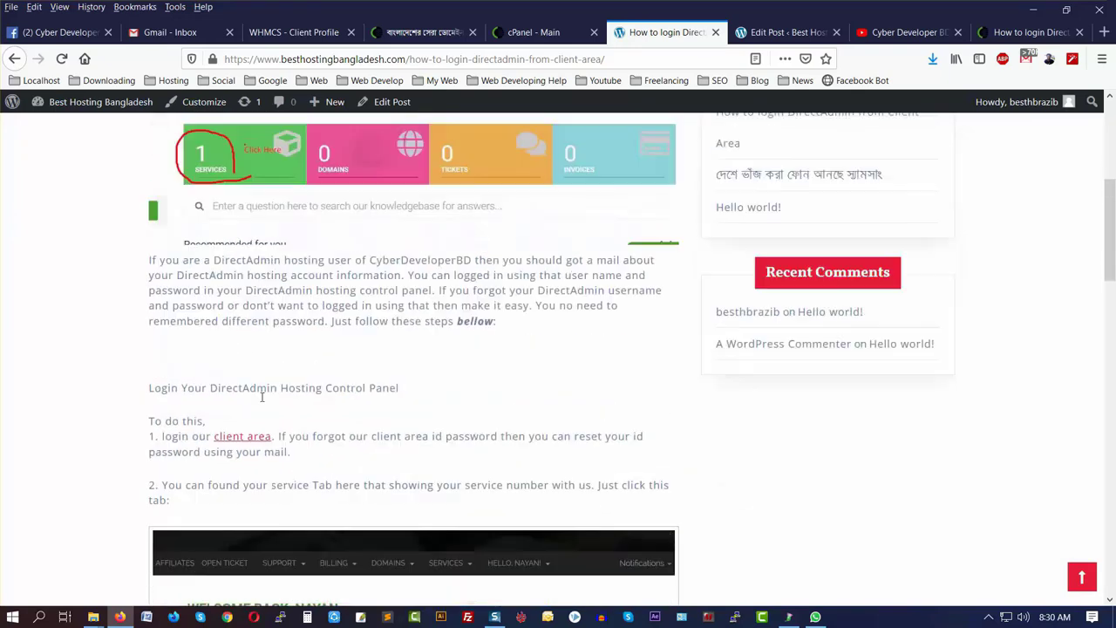
{"action": "scroll", "coordinate": [318, 388], "scroll_direction": "down", "scroll_amount": 2}
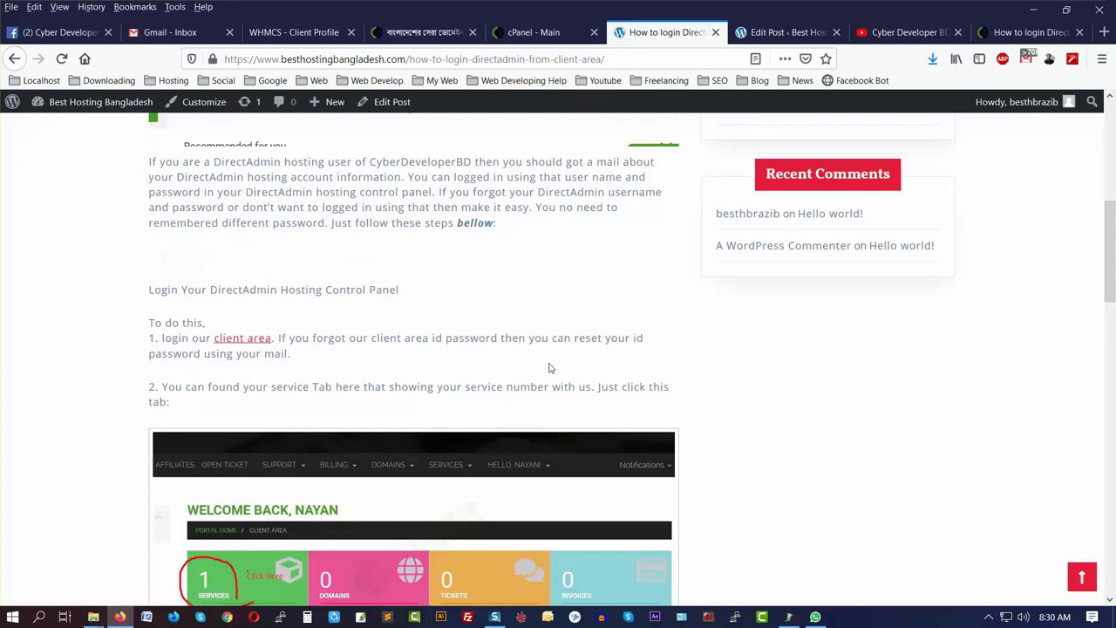
{"action": "scroll", "coordinate": [498, 381], "scroll_direction": "down", "scroll_amount": 5}
{"action": "scroll", "coordinate": [533, 465], "scroll_direction": "down", "scroll_amount": 10}
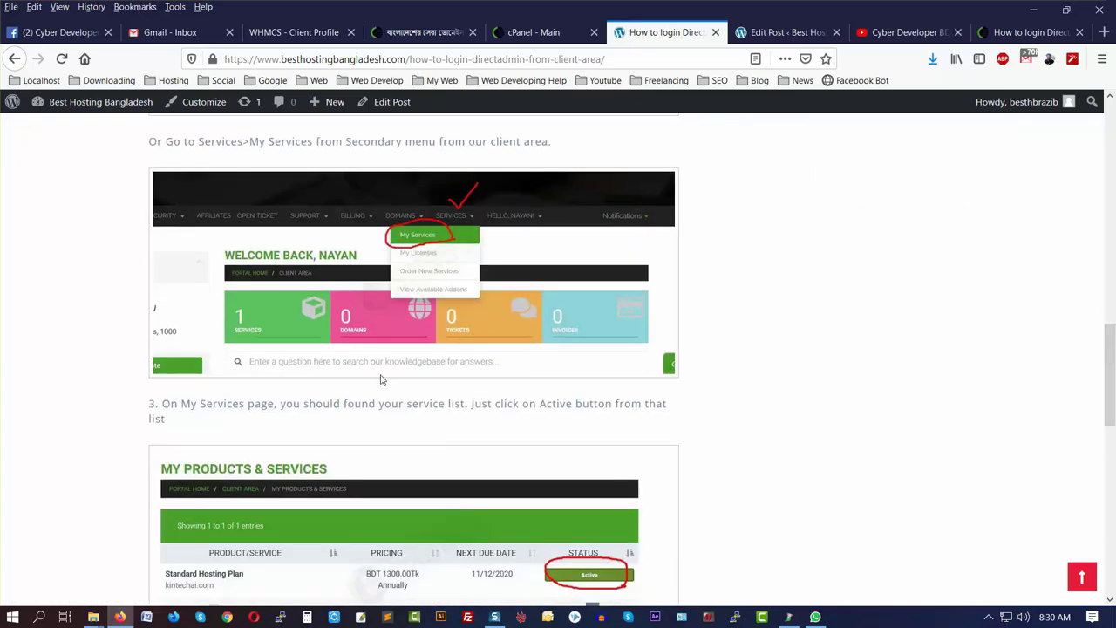
{"action": "scroll", "coordinate": [314, 432], "scroll_direction": "down", "scroll_amount": 3}
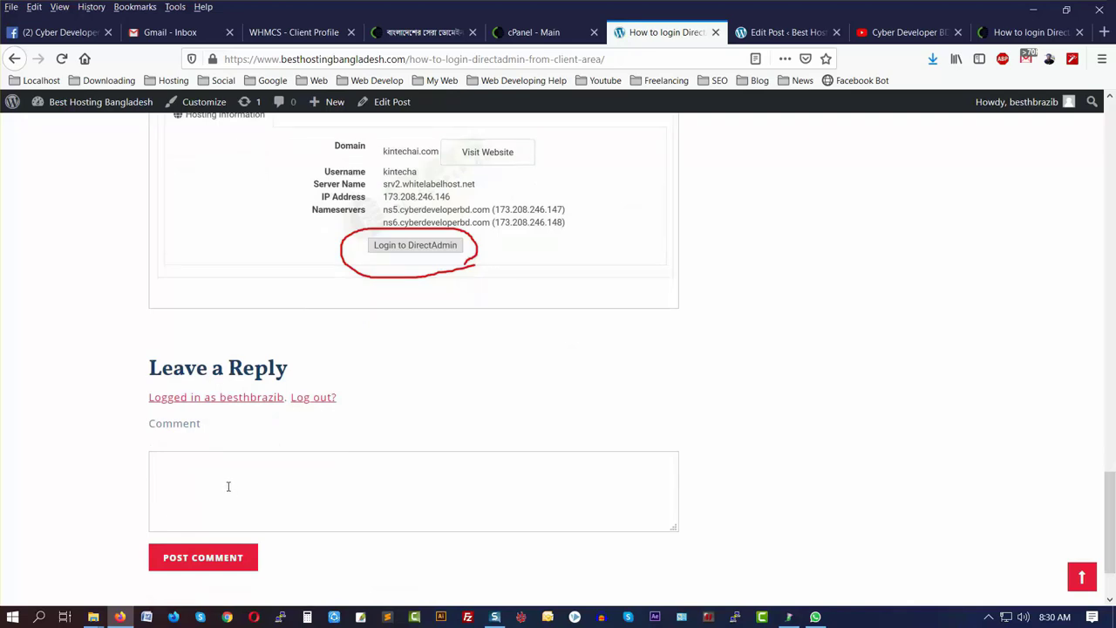
{"action": "scroll", "coordinate": [392, 493], "scroll_direction": "up", "scroll_amount": 15}
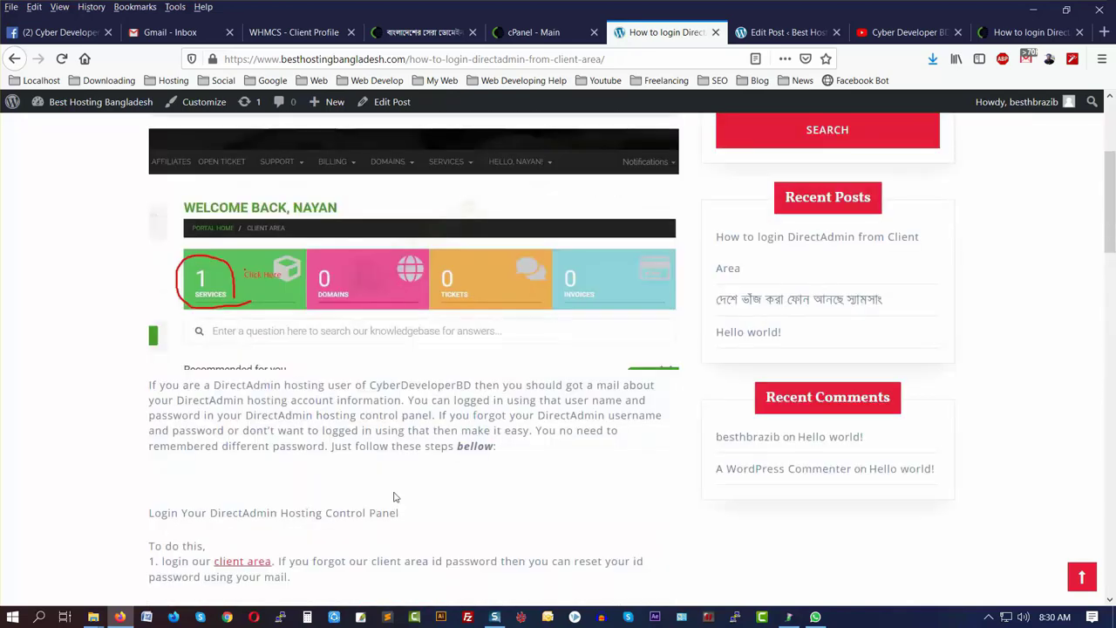
{"action": "scroll", "coordinate": [393, 497], "scroll_direction": "up", "scroll_amount": 5}
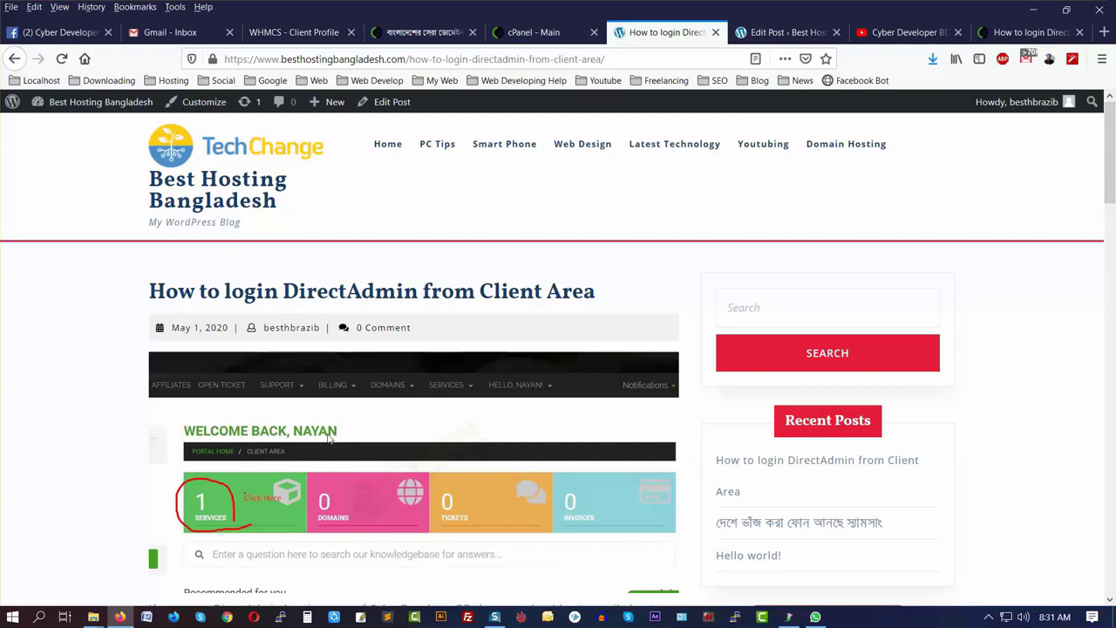
{"action": "scroll", "coordinate": [447, 459], "scroll_direction": "down", "scroll_amount": 2}
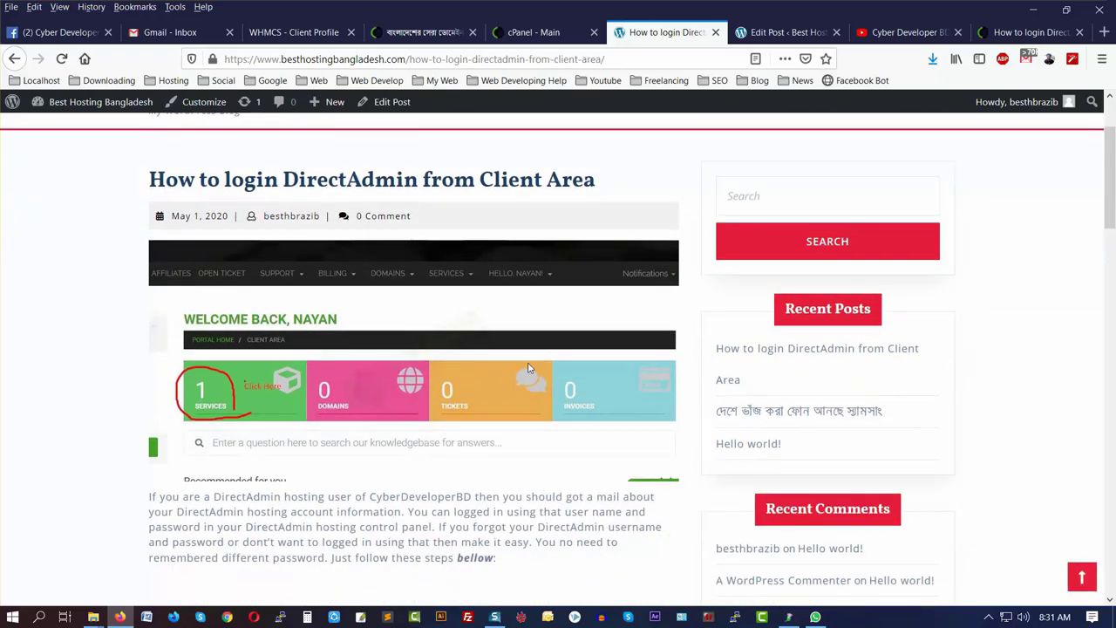
- Compare it with the support portal's copy of the article, then return to the post editor
{"action": "left_click", "coordinate": [1028, 33]}
{"action": "scroll", "coordinate": [425, 444], "scroll_direction": "up", "scroll_amount": 10}
{"action": "scroll", "coordinate": [426, 443], "scroll_direction": "down", "scroll_amount": 3}
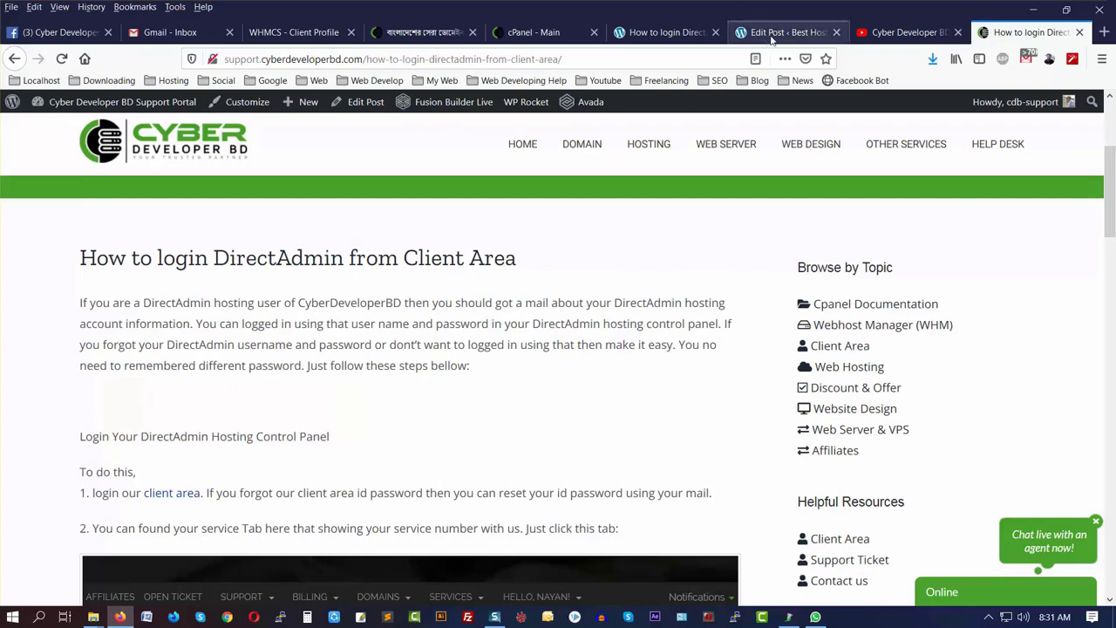
{"action": "left_click", "coordinate": [667, 35]}
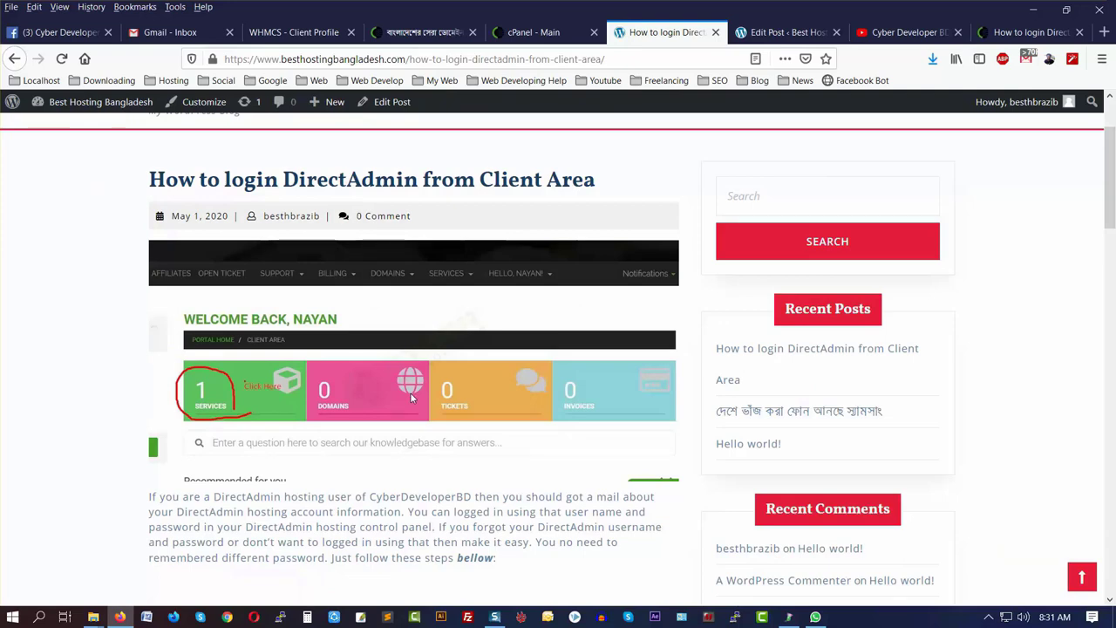
{"action": "left_click", "coordinate": [763, 33]}
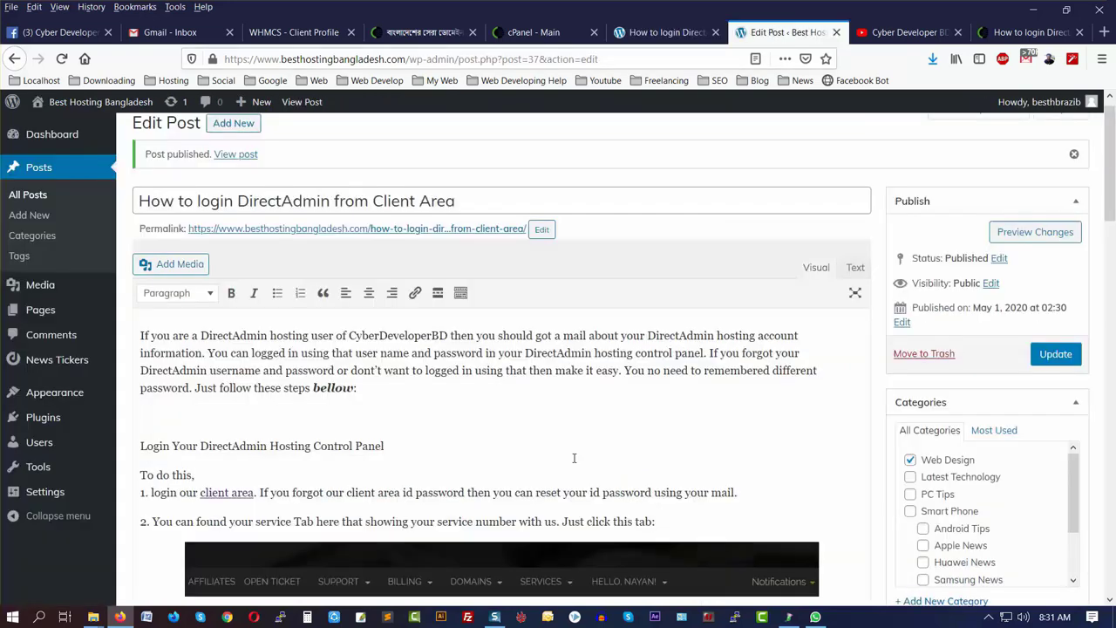
- Untick Allow comments in the Discussion box and update the post
{"action": "scroll", "coordinate": [633, 467], "scroll_direction": "up", "scroll_amount": 1}
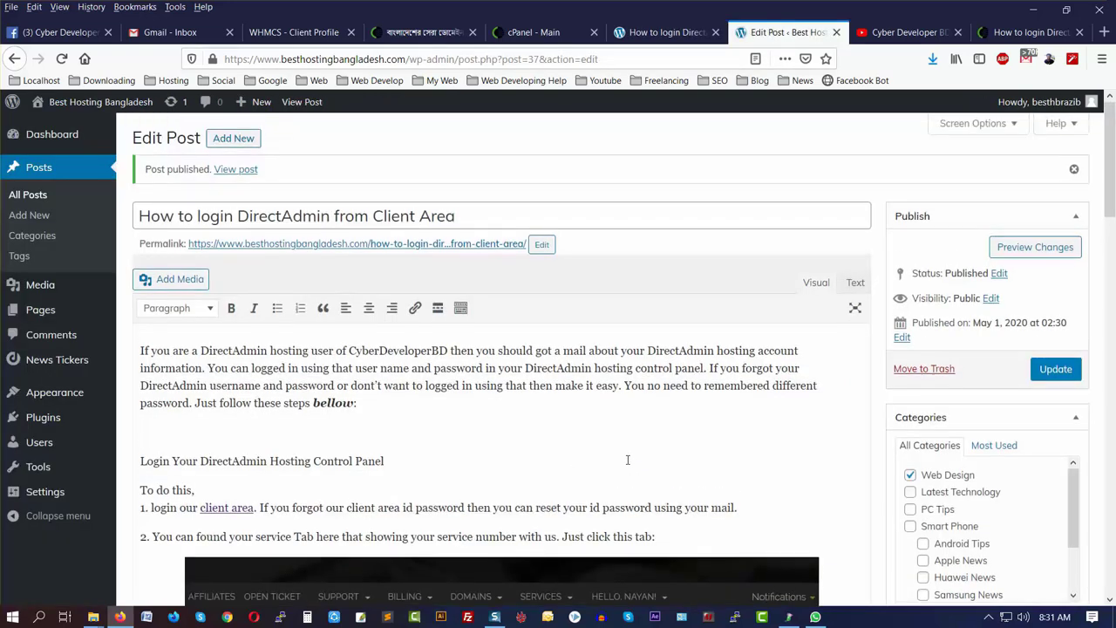
{"action": "scroll", "coordinate": [837, 411], "scroll_direction": "down", "scroll_amount": 10}
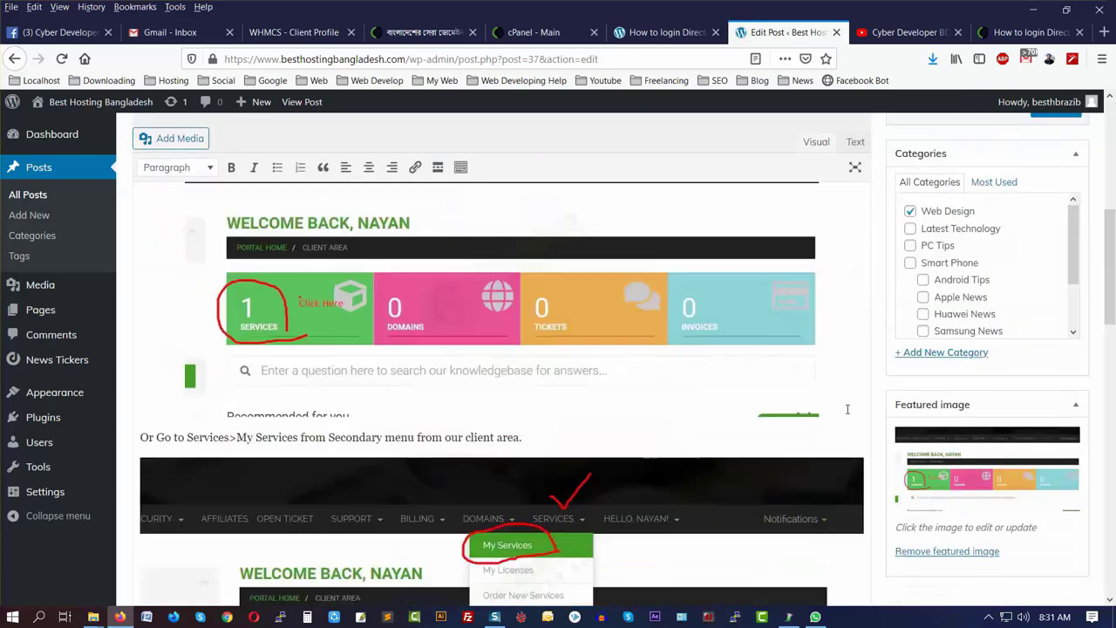
{"action": "scroll", "coordinate": [848, 417], "scroll_direction": "down", "scroll_amount": 5}
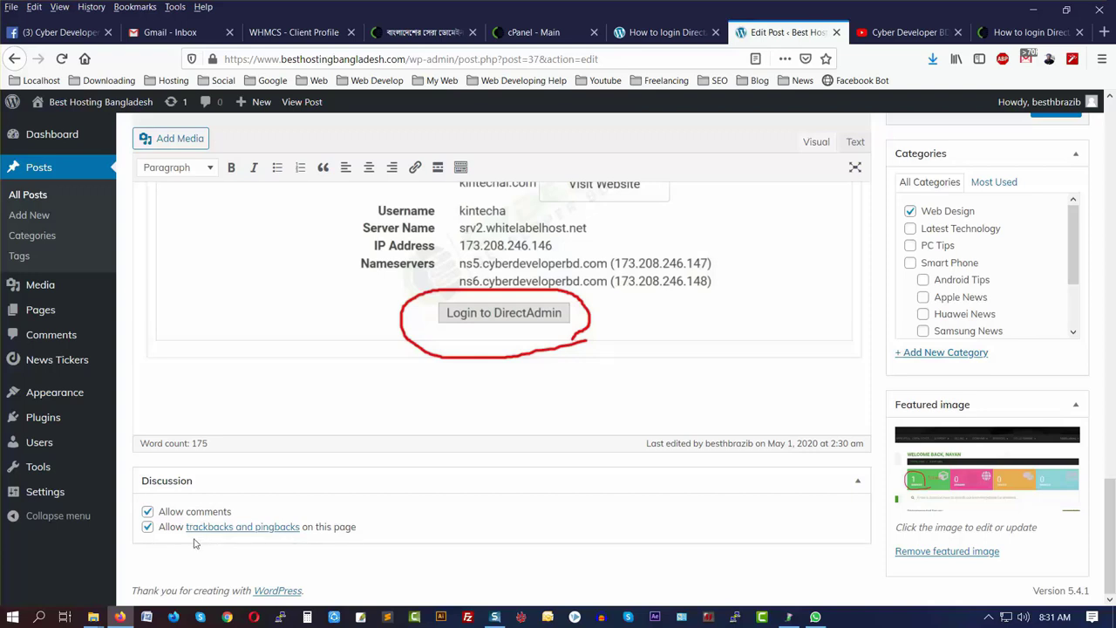
{"action": "left_click", "coordinate": [148, 511]}
{"action": "scroll", "coordinate": [1113, 442], "scroll_direction": "up", "scroll_amount": 5}
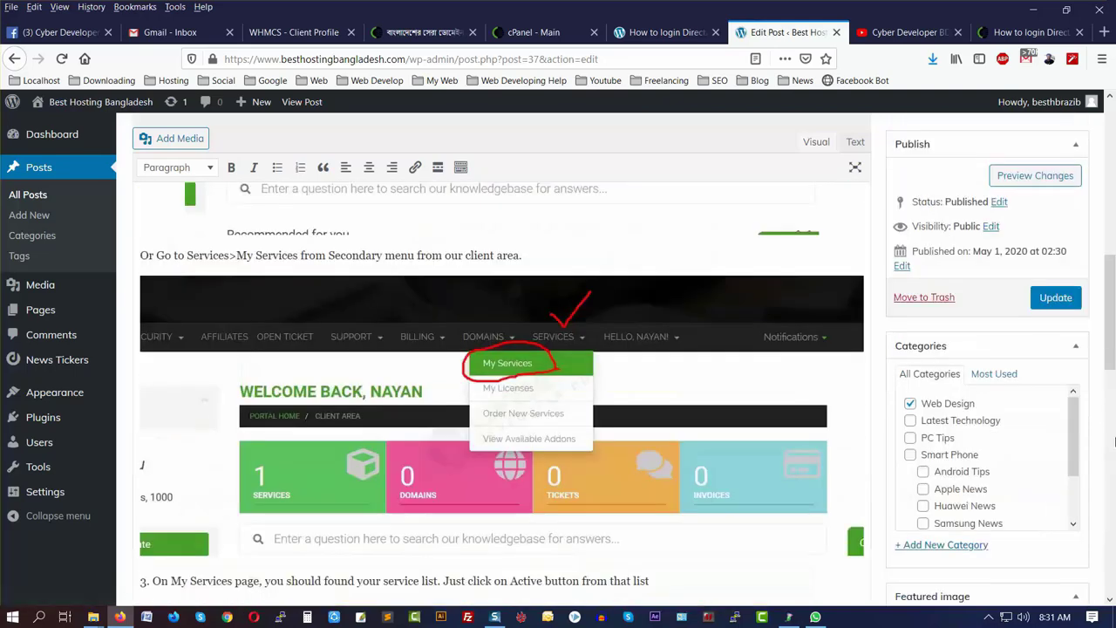
{"action": "scroll", "coordinate": [1114, 442], "scroll_direction": "up", "scroll_amount": 10}
{"action": "left_click", "coordinate": [1059, 371]}
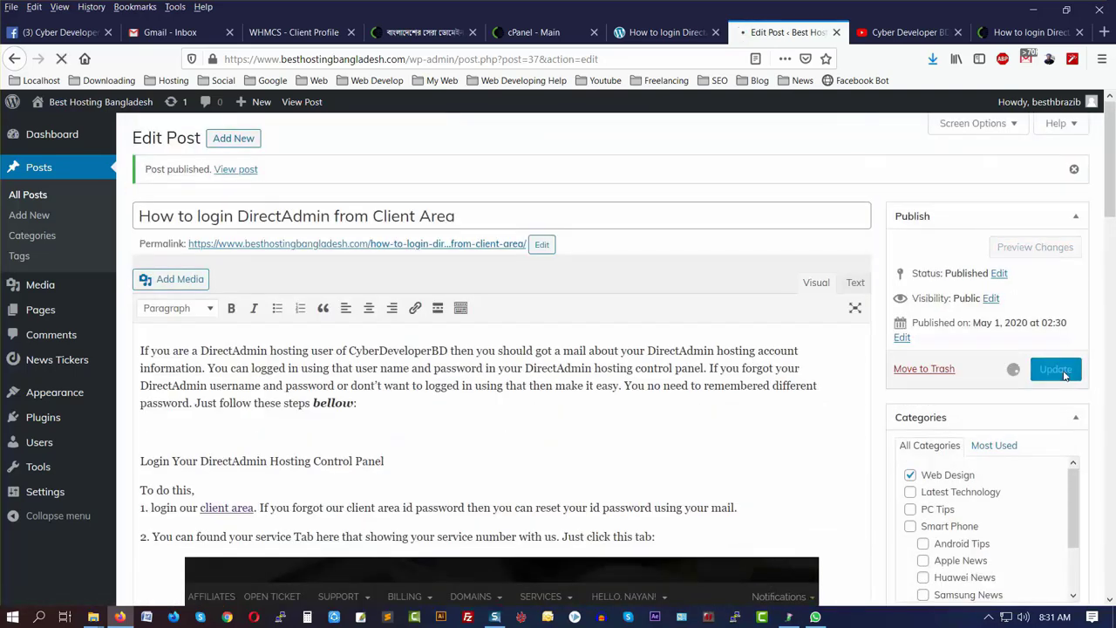
- Check the live post, then allow comments again and update the post once more
{"action": "left_click", "coordinate": [661, 33]}
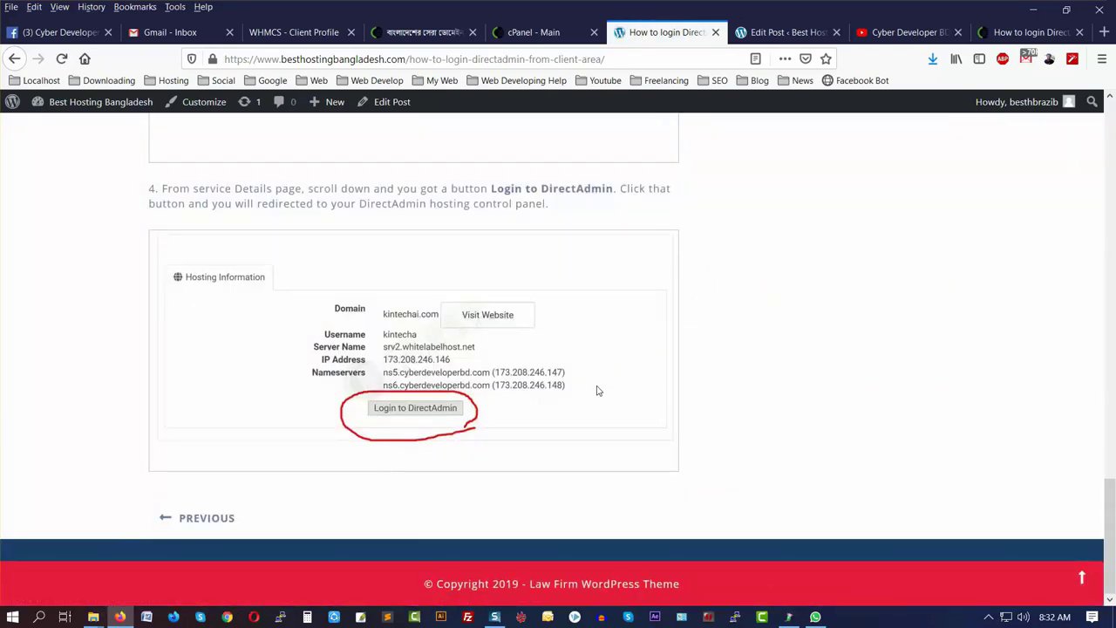
{"action": "key", "text": "Home"}
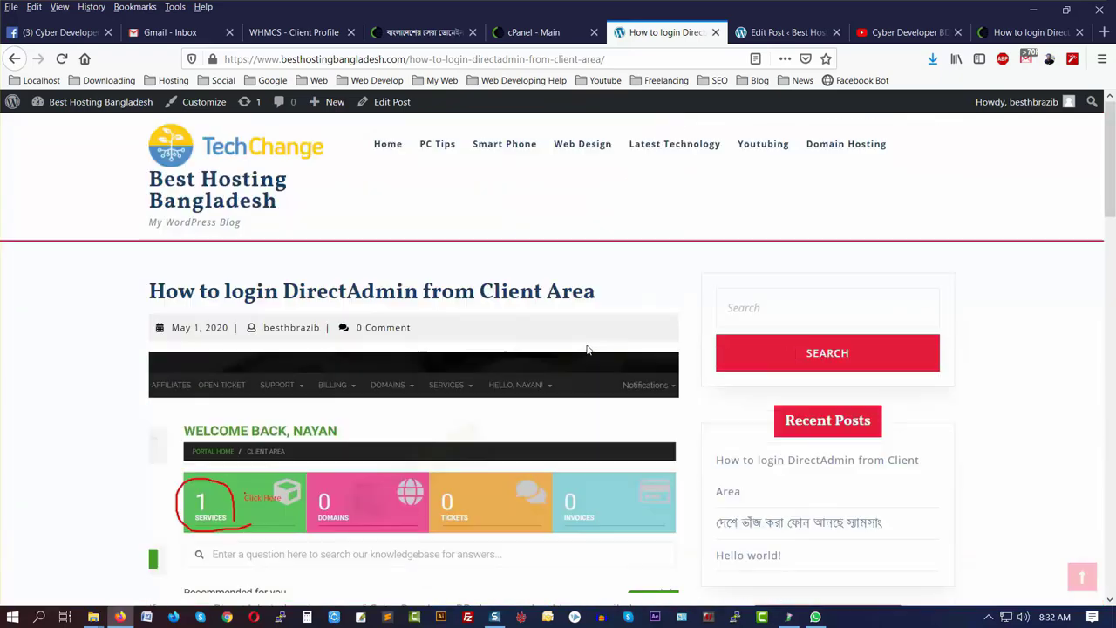
{"action": "left_click", "coordinate": [764, 33]}
{"action": "key", "text": "End"}
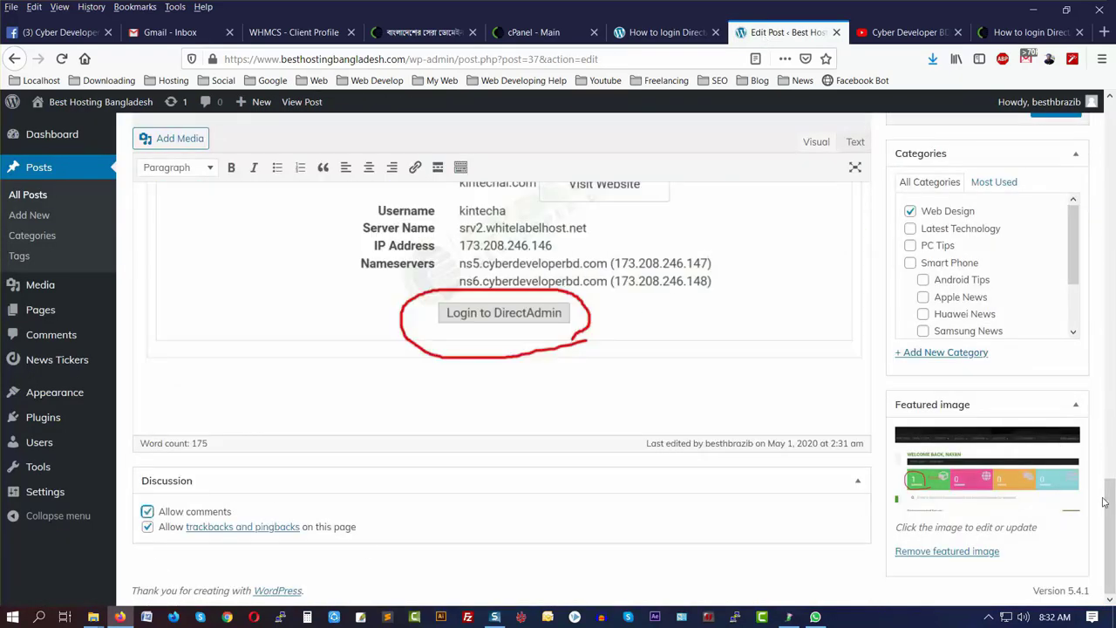
{"action": "key", "text": "Home"}
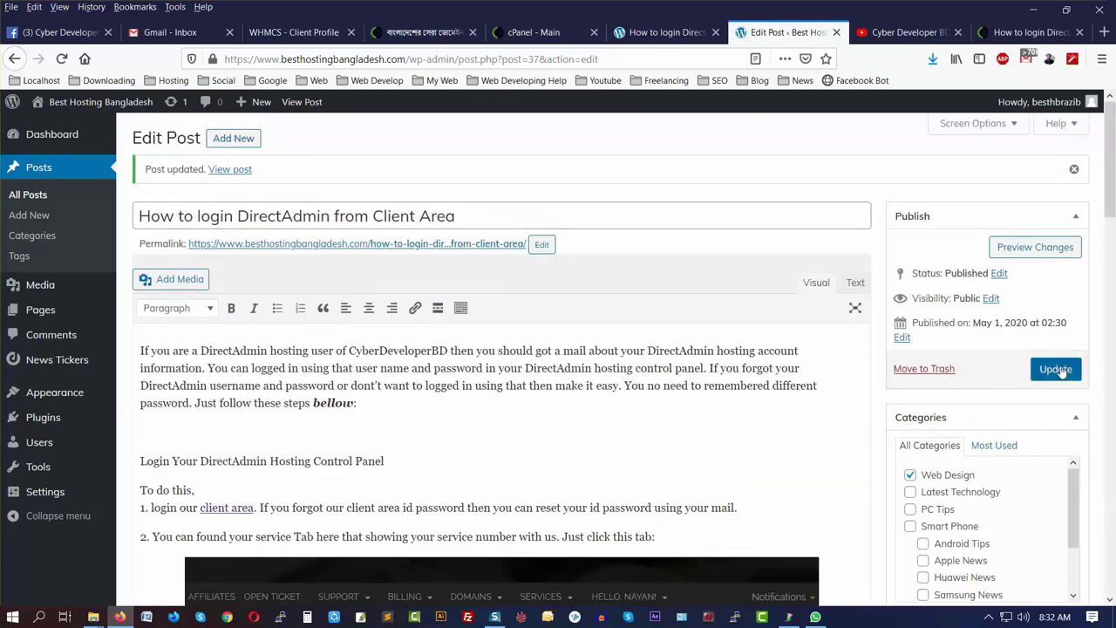
{"action": "left_click", "coordinate": [1057, 369]}
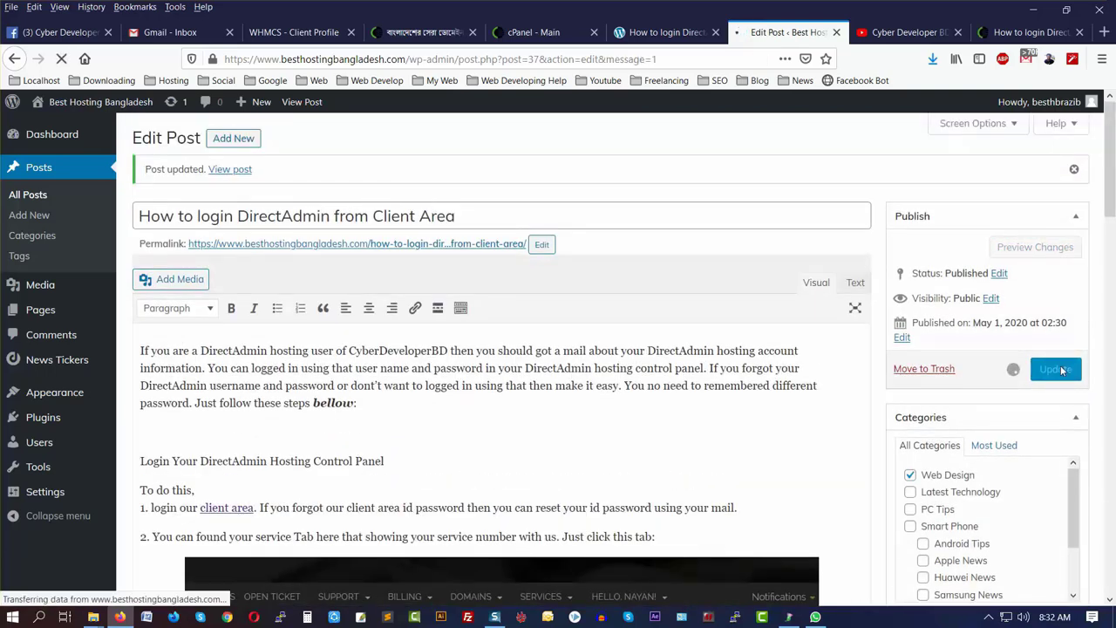
{"action": "scroll", "coordinate": [1062, 371], "scroll_direction": "up", "scroll_amount": 1}
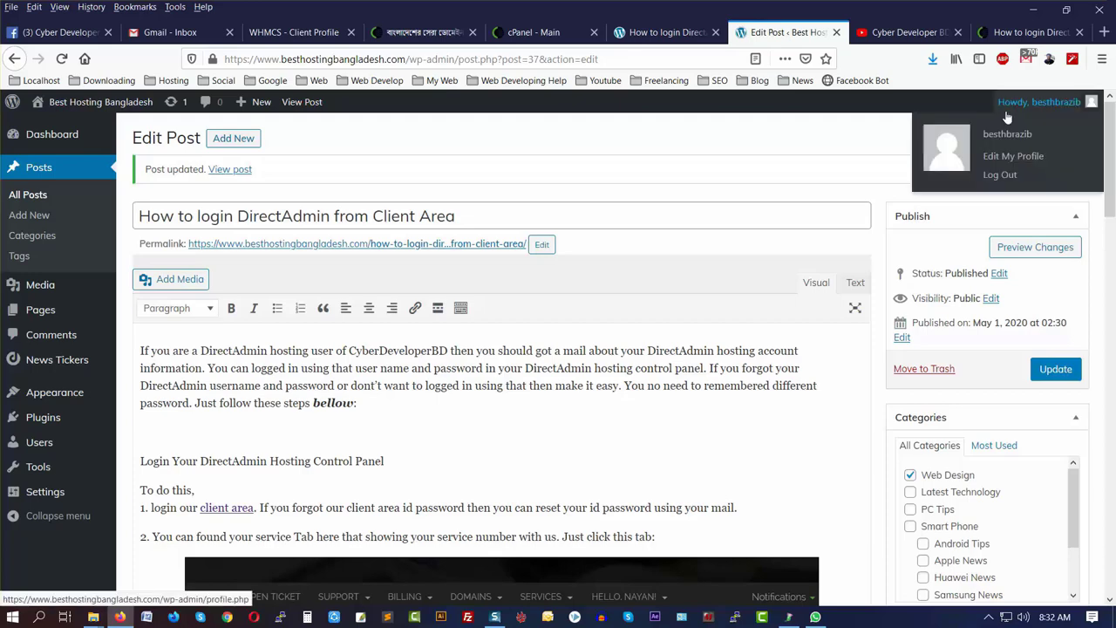
- Enable the Excerpt, Send Trackbacks, Custom Fields, Comments, Slug and Author boxes in Screen Options, then review them
{"action": "left_click", "coordinate": [976, 123]}
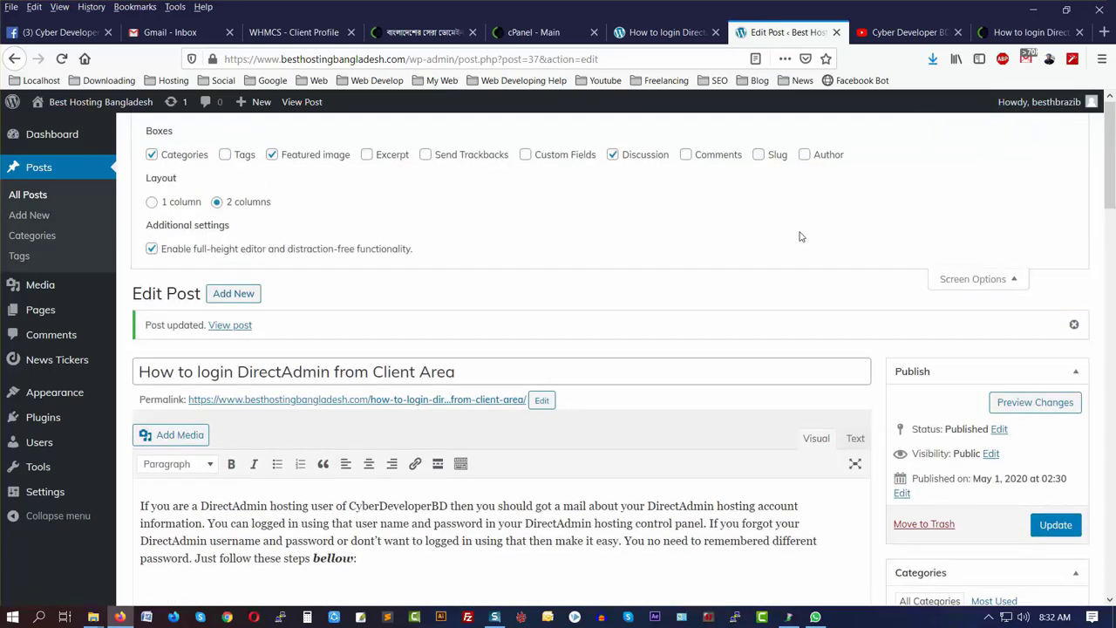
{"action": "left_click", "coordinate": [367, 155]}
{"action": "left_click", "coordinate": [468, 162]}
{"action": "left_click", "coordinate": [581, 158]}
{"action": "left_click", "coordinate": [708, 160]}
{"action": "left_click", "coordinate": [762, 158]}
{"action": "left_click", "coordinate": [804, 155]}
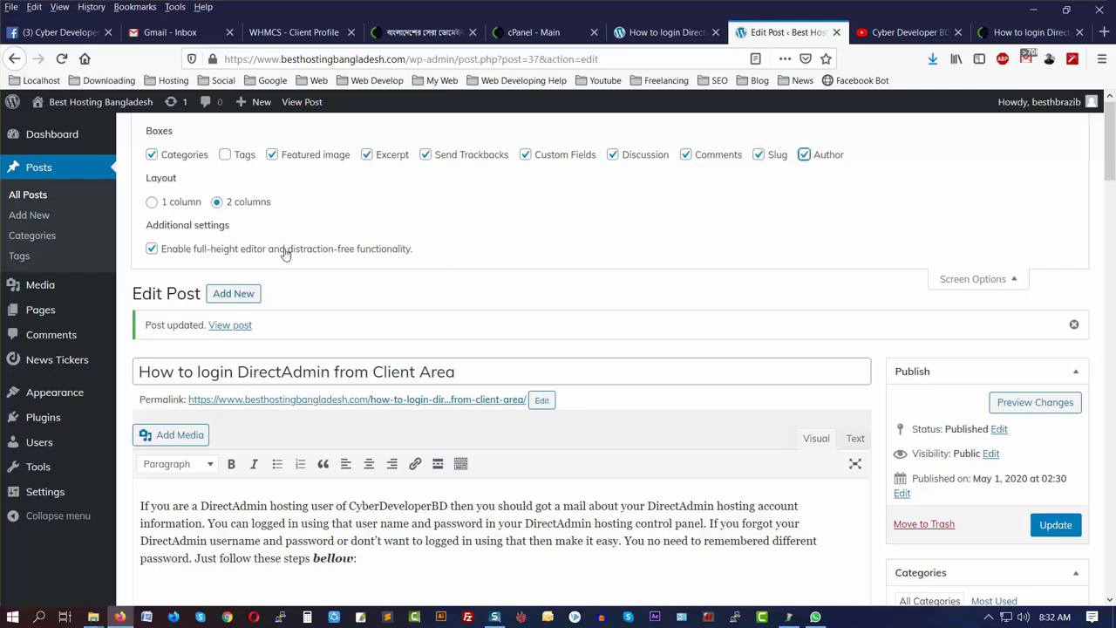
{"action": "left_click", "coordinate": [990, 278]}
{"action": "scroll", "coordinate": [830, 541], "scroll_direction": "down", "scroll_amount": 15}
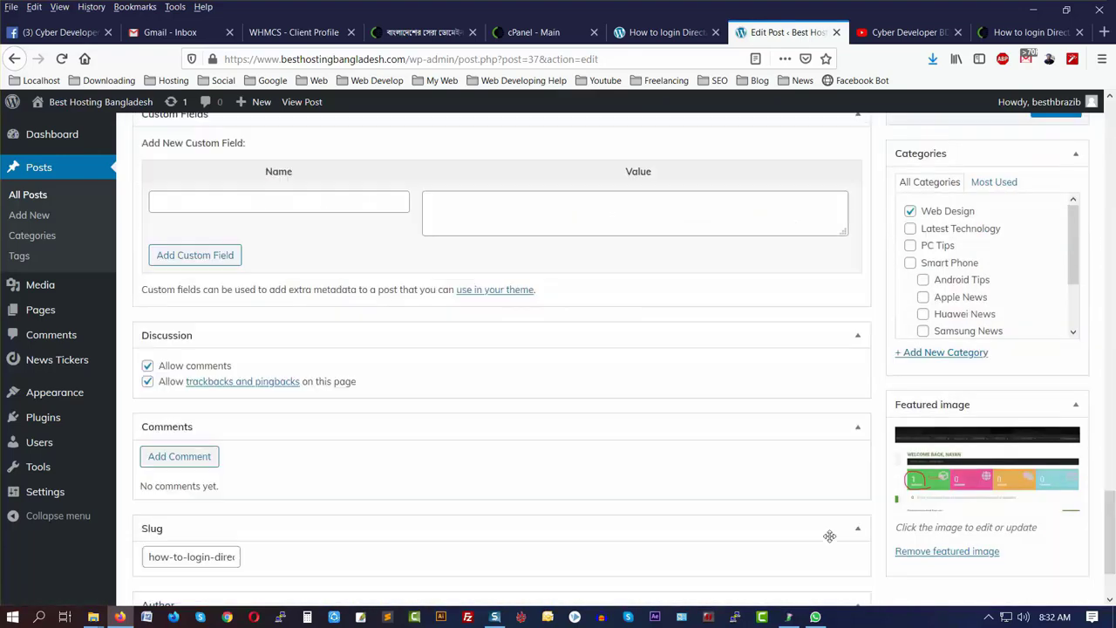
{"action": "scroll", "coordinate": [819, 538], "scroll_direction": "up", "scroll_amount": 4}
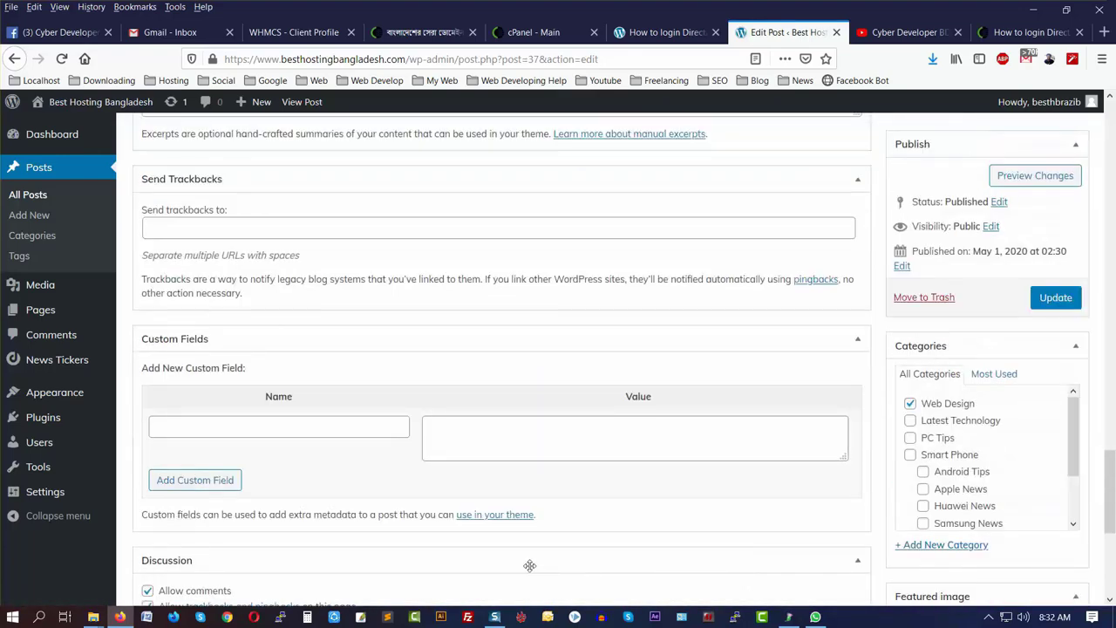
{"action": "scroll", "coordinate": [491, 510], "scroll_direction": "up", "scroll_amount": 3}
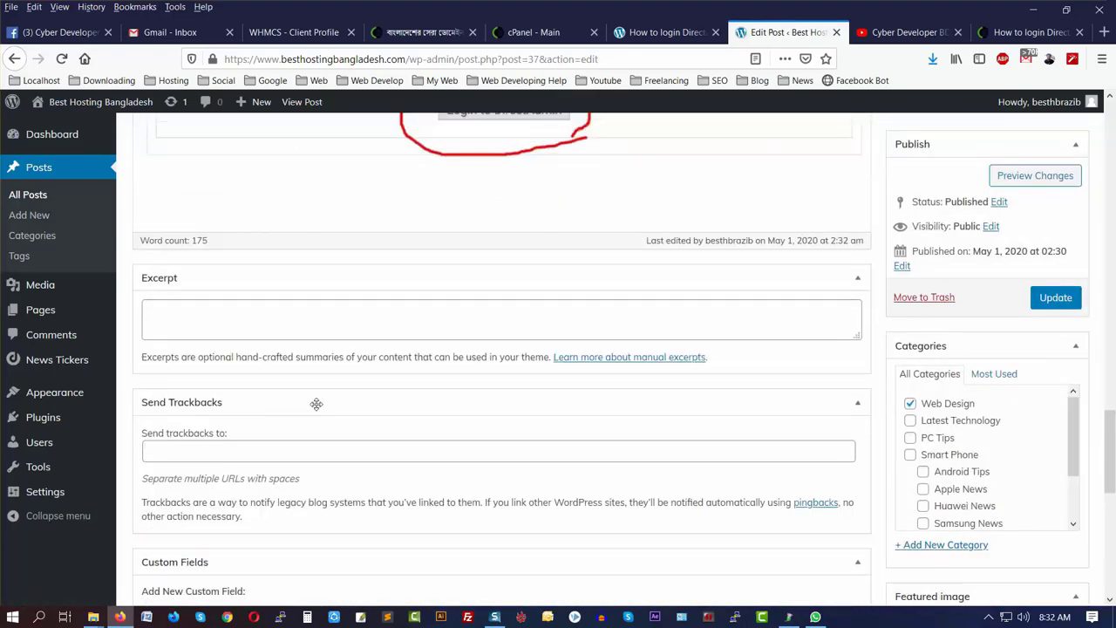
- Go to the live blog homepage and highlight the DirectAdmin post's automatic excerpt
{"action": "left_click", "coordinate": [184, 314]}
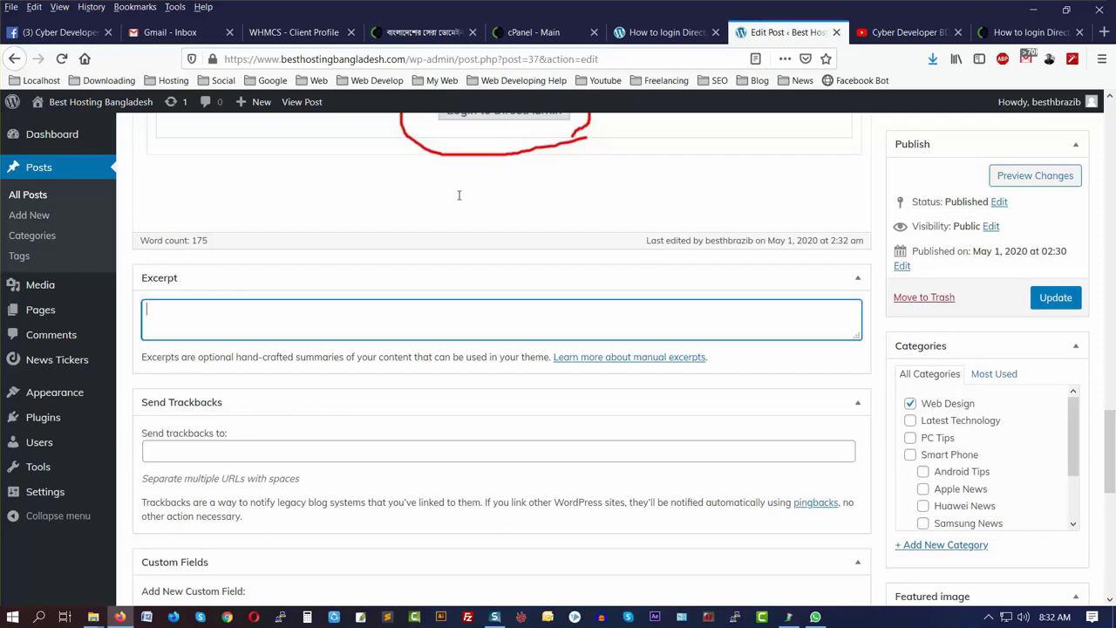
{"action": "left_click", "coordinate": [653, 33]}
{"action": "scroll", "coordinate": [258, 494], "scroll_direction": "down", "scroll_amount": 3}
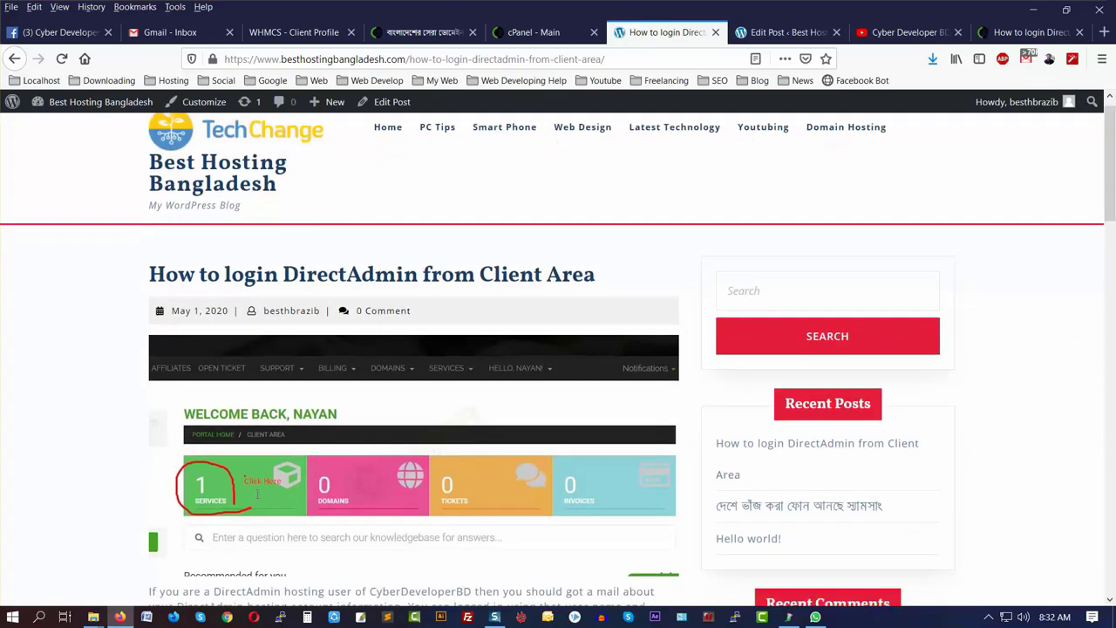
{"action": "scroll", "coordinate": [258, 495], "scroll_direction": "up", "scroll_amount": 3}
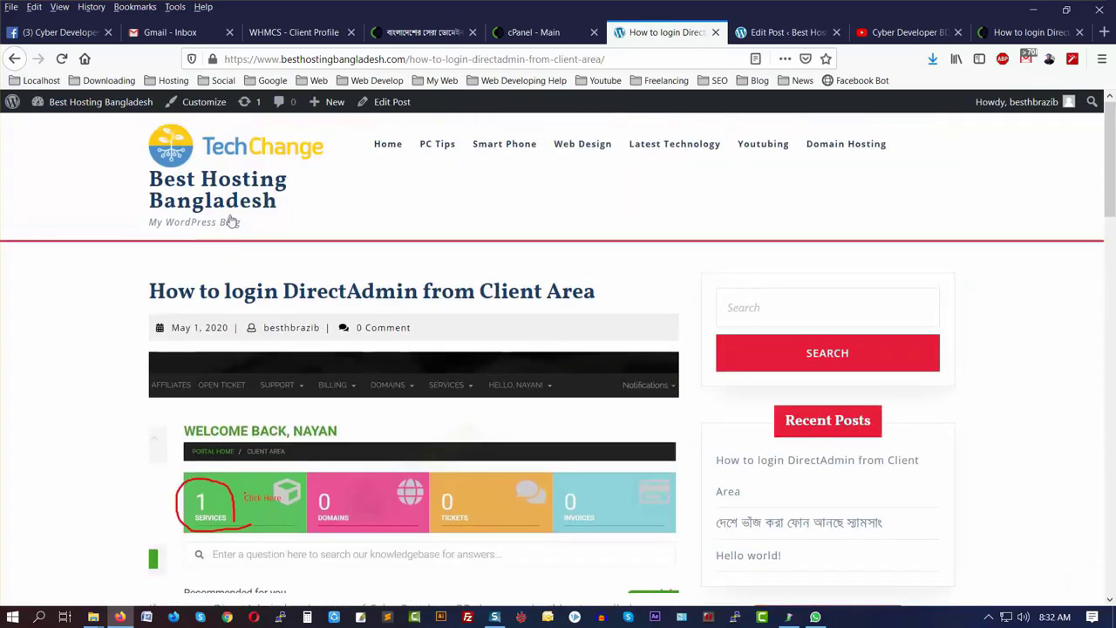
{"action": "left_click", "coordinate": [178, 150]}
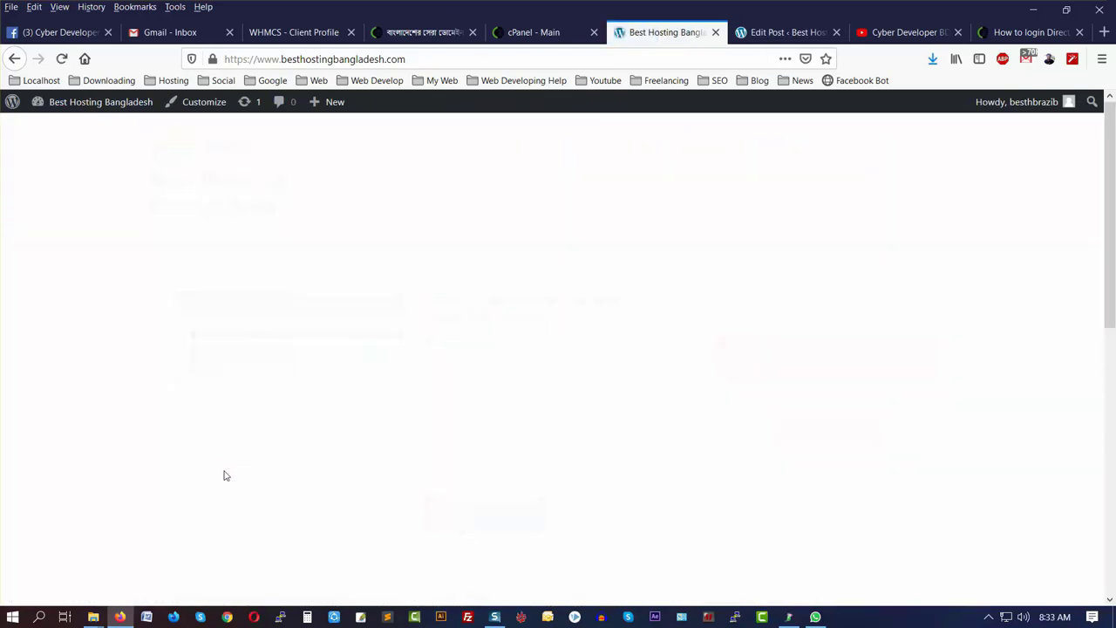
{"action": "scroll", "coordinate": [386, 411], "scroll_direction": "down", "scroll_amount": 2}
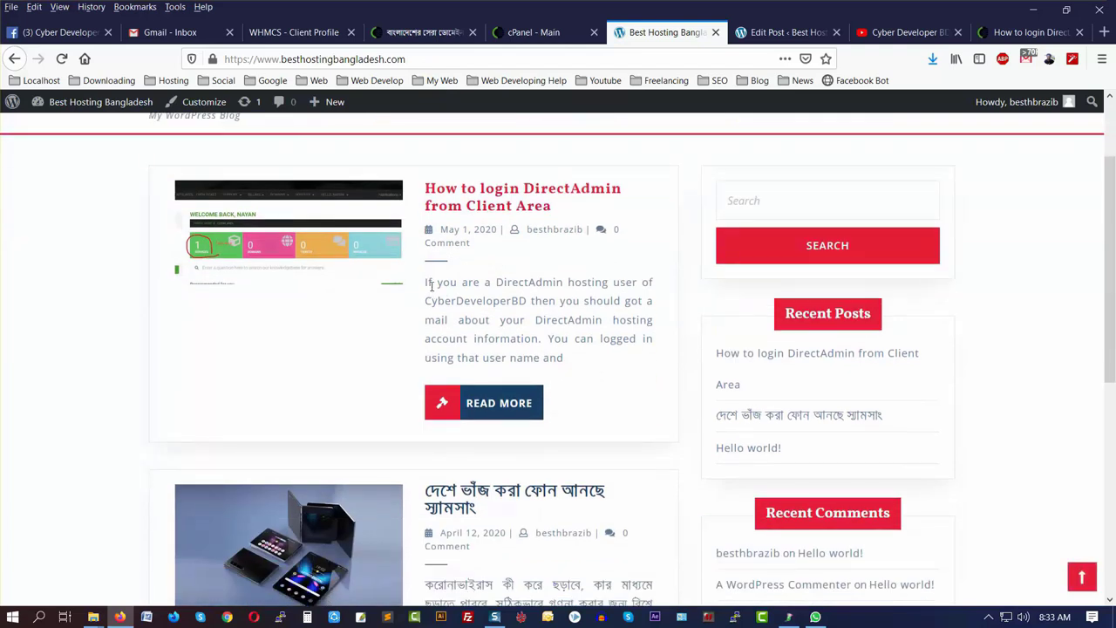
{"action": "left_click_drag", "start_coordinate": [425, 279], "coordinate": [573, 358]}
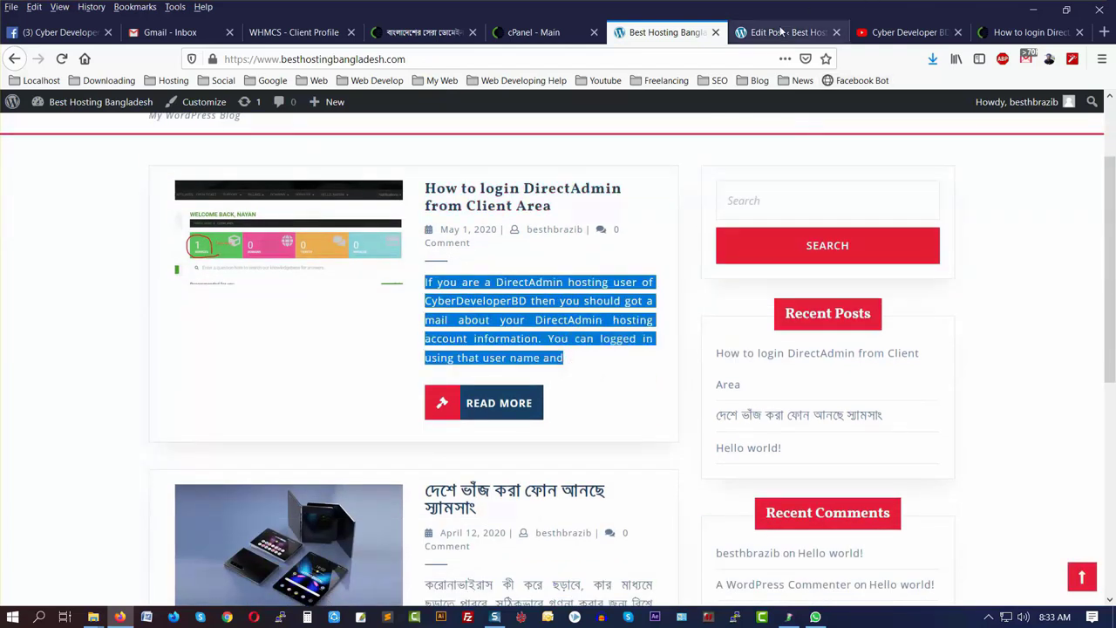
- Compare the homepage excerpt with the editor's Excerpt box, ending back on the homepage
{"action": "left_click", "coordinate": [782, 32]}
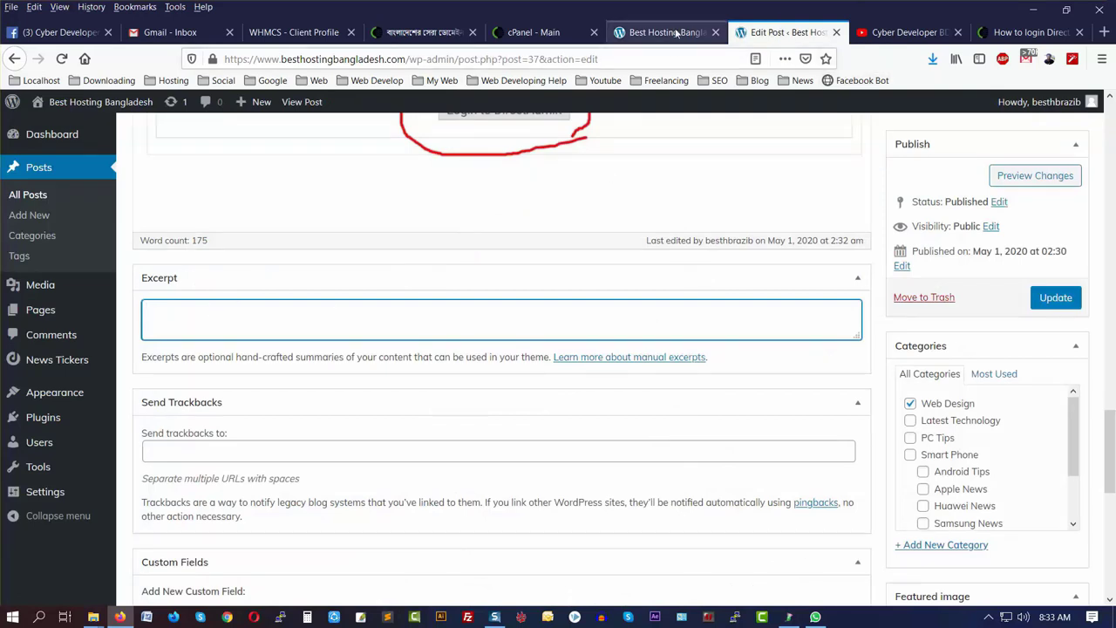
{"action": "left_click", "coordinate": [675, 32]}
{"action": "left_click", "coordinate": [563, 338]}
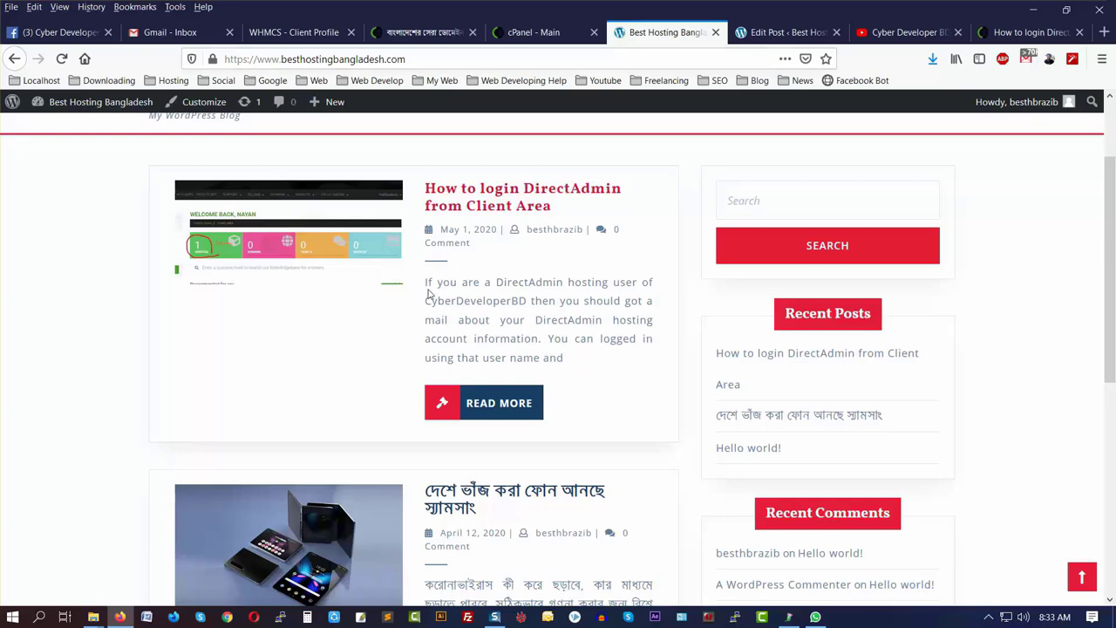
{"action": "key", "text": "ctrl+Tab"}
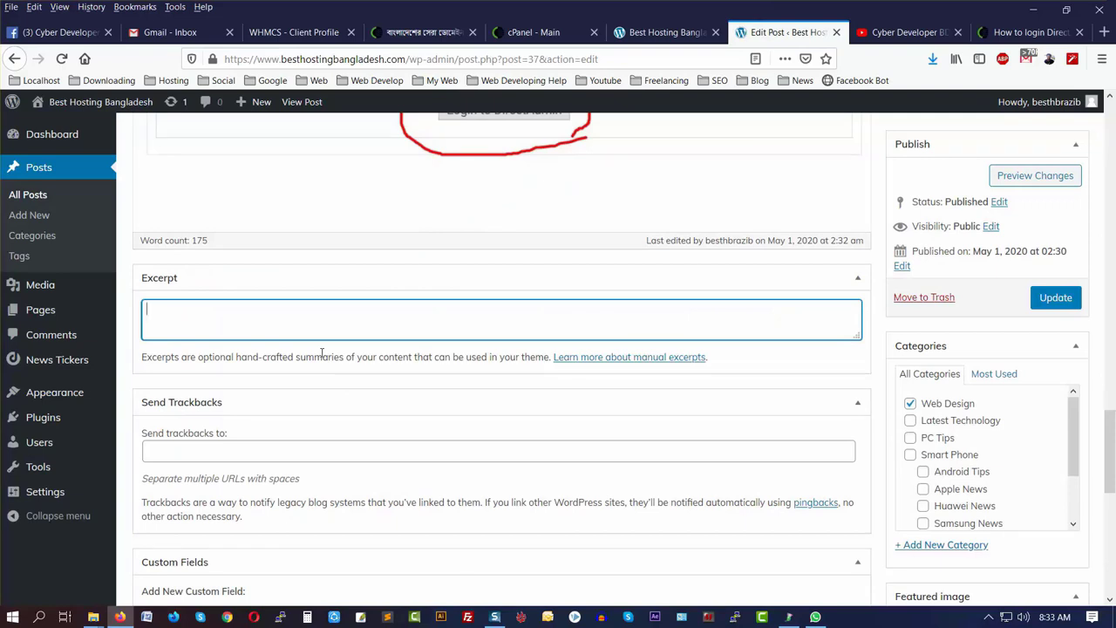
{"action": "scroll", "coordinate": [316, 366], "scroll_direction": "down", "scroll_amount": 3}
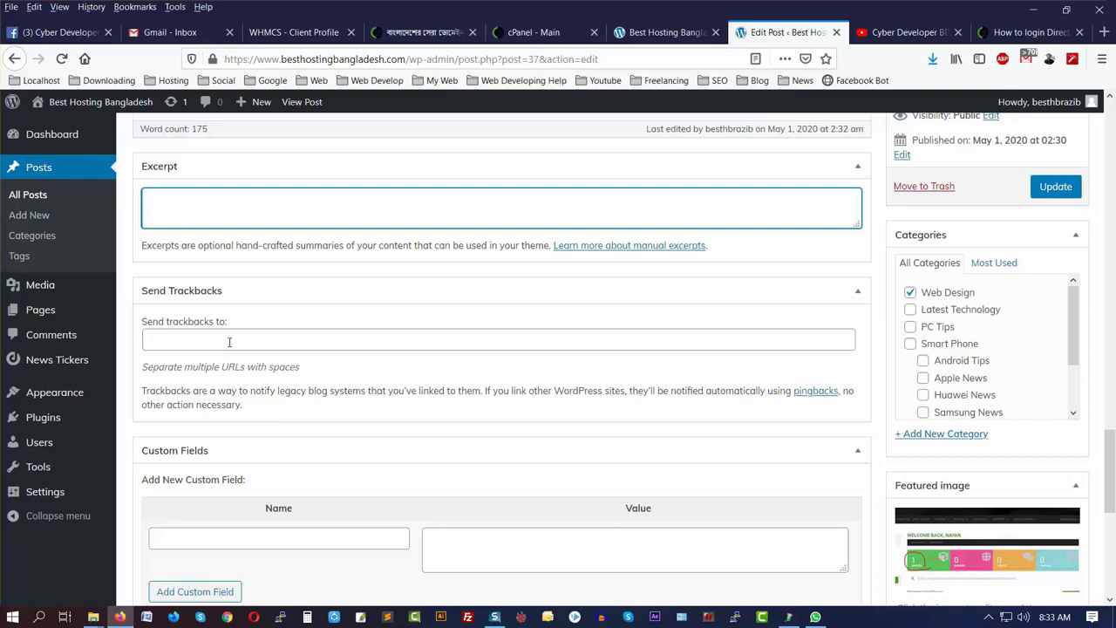
{"action": "scroll", "coordinate": [229, 345], "scroll_direction": "down", "scroll_amount": 5}
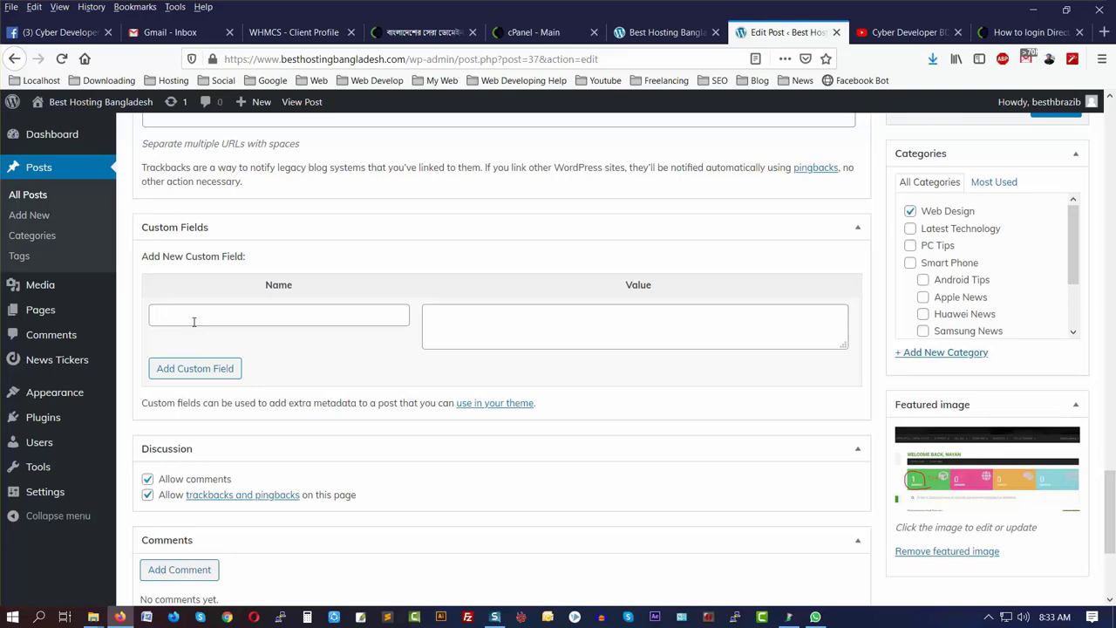
{"action": "left_click", "coordinate": [665, 32]}
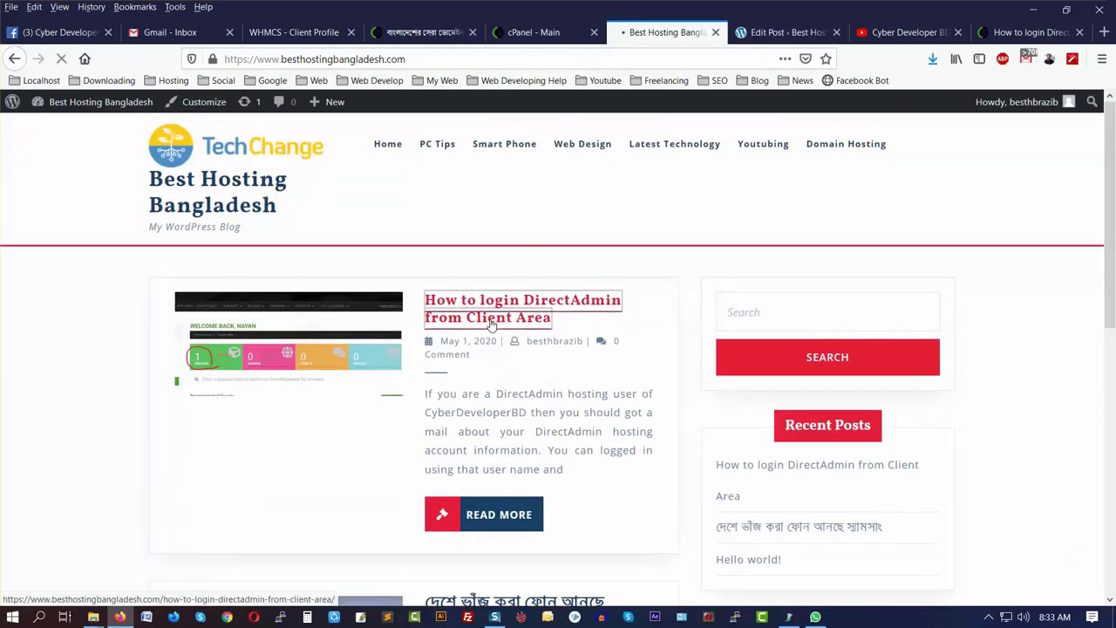
- Open the DirectAdmin post from the homepage, then return to its editor's Custom Fields box
{"action": "left_click", "coordinate": [491, 322]}
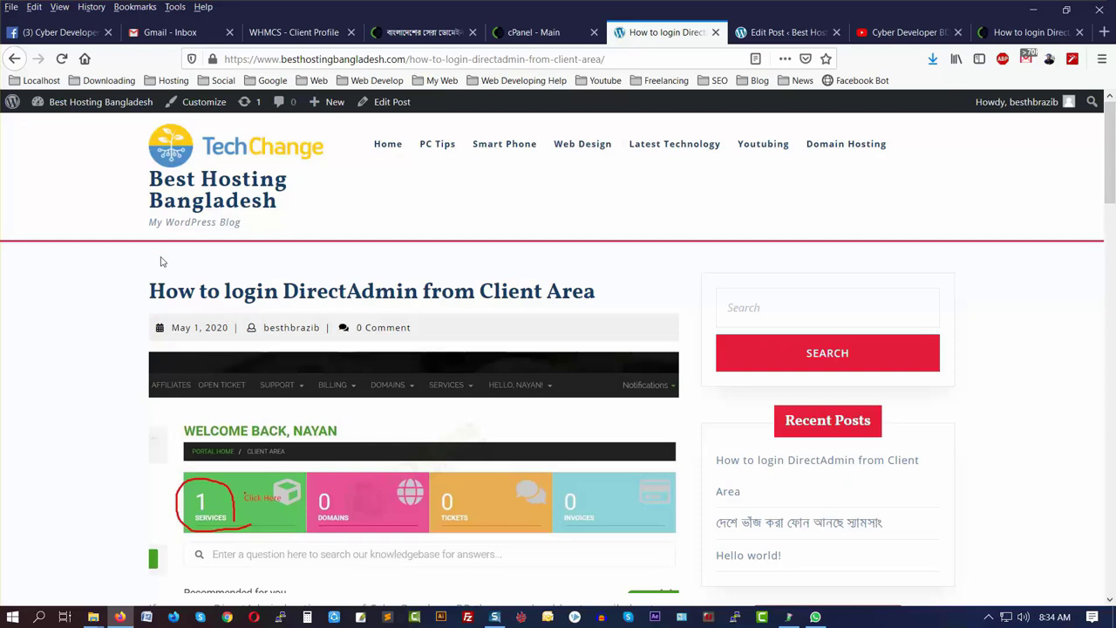
{"action": "left_click", "coordinate": [783, 33]}
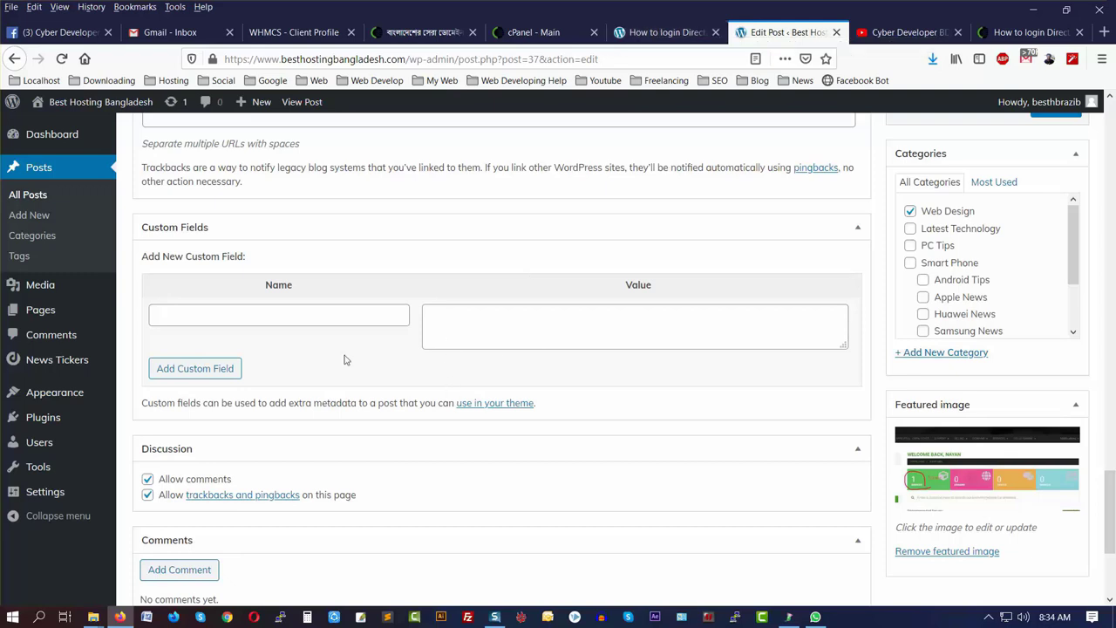
{"action": "left_click", "coordinate": [223, 316]}
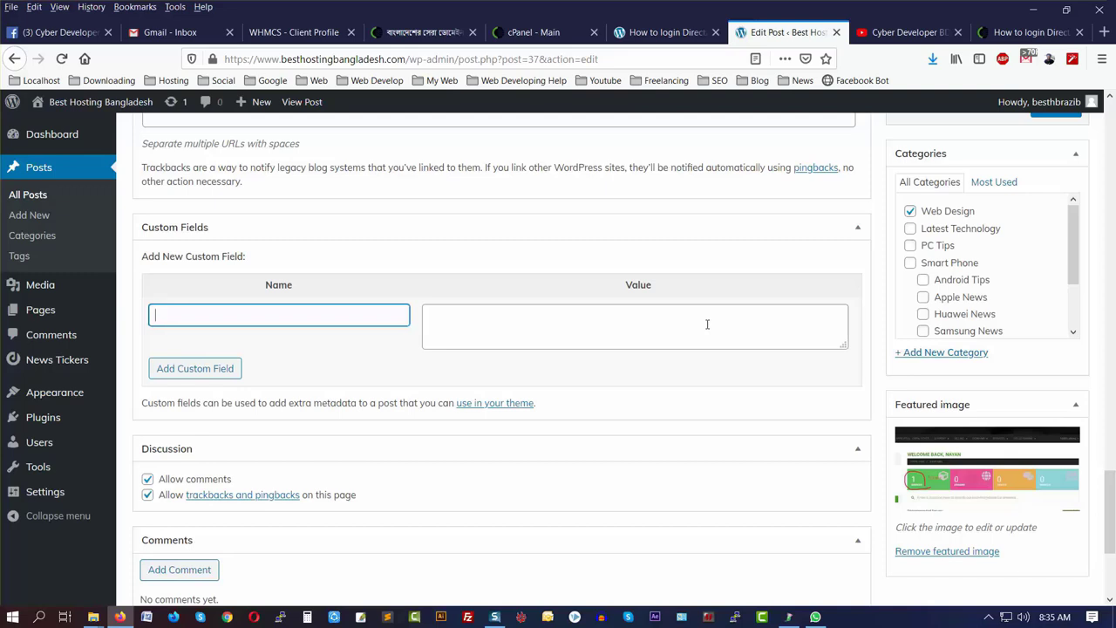
{"action": "scroll", "coordinate": [711, 333], "scroll_direction": "down", "scroll_amount": 2}
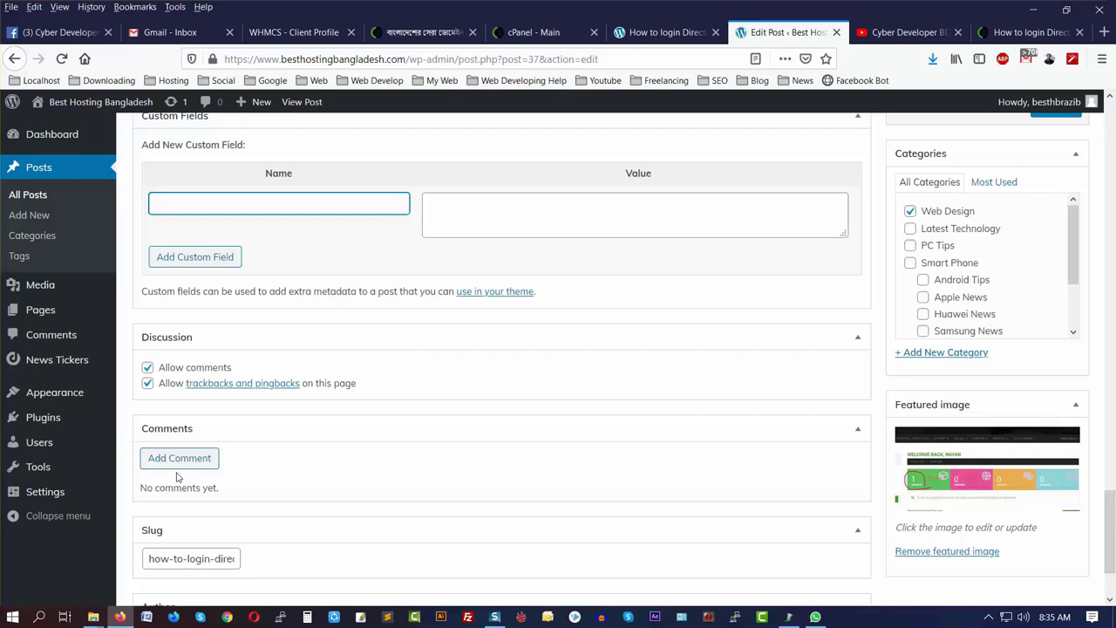
- Compare the live post's web address path with the editor's Comments and Slug area
{"action": "left_click", "coordinate": [174, 464]}
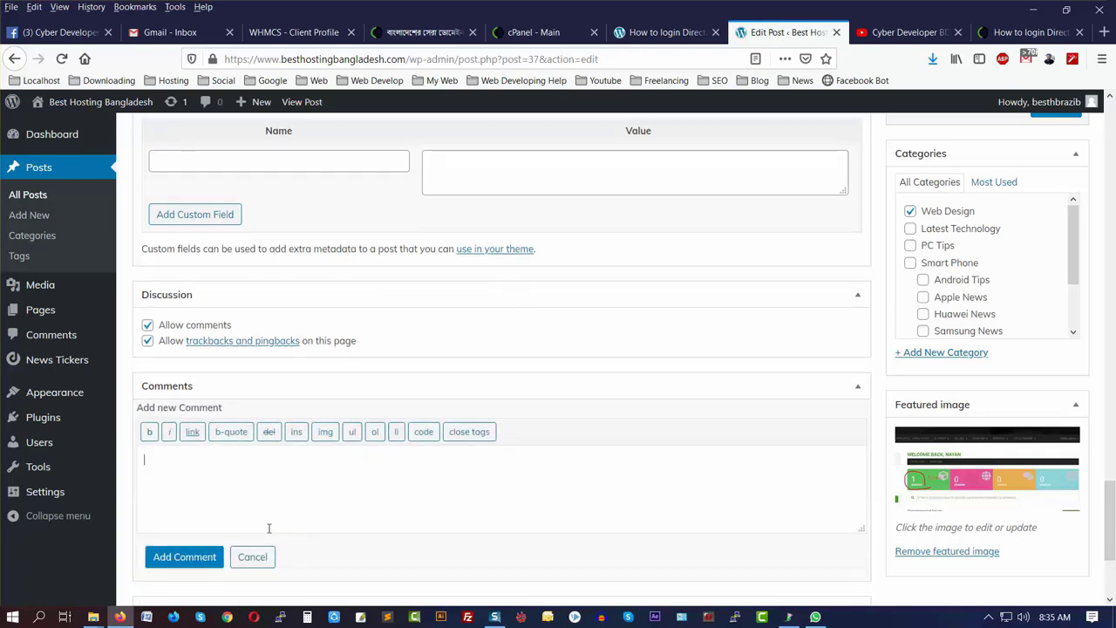
{"action": "scroll", "coordinate": [268, 528], "scroll_direction": "down", "scroll_amount": 2}
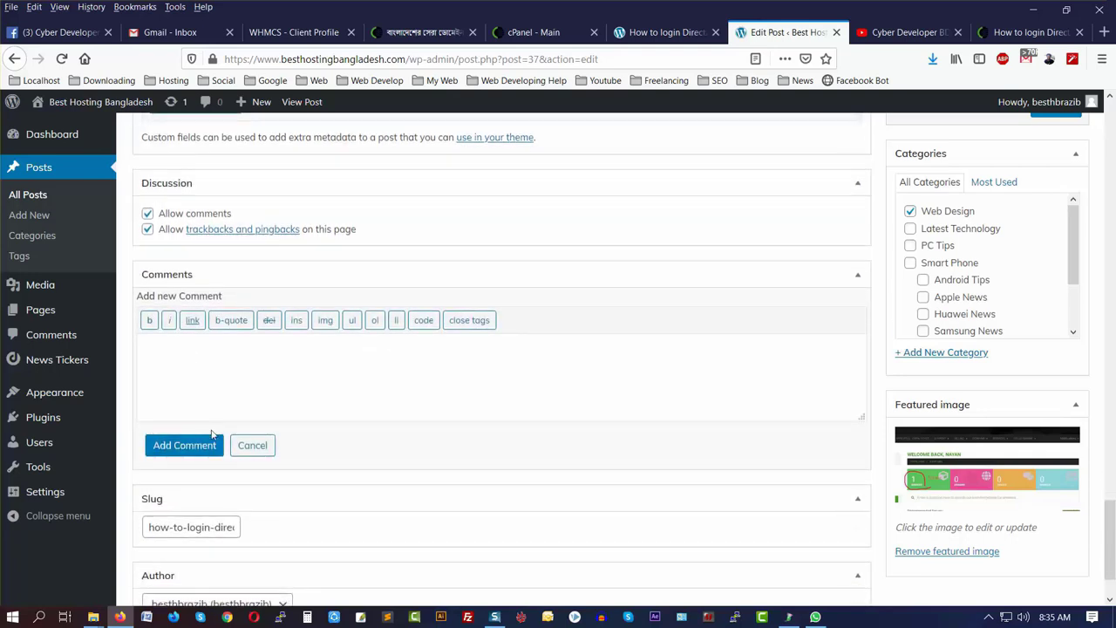
{"action": "scroll", "coordinate": [262, 431], "scroll_direction": "down", "scroll_amount": 2}
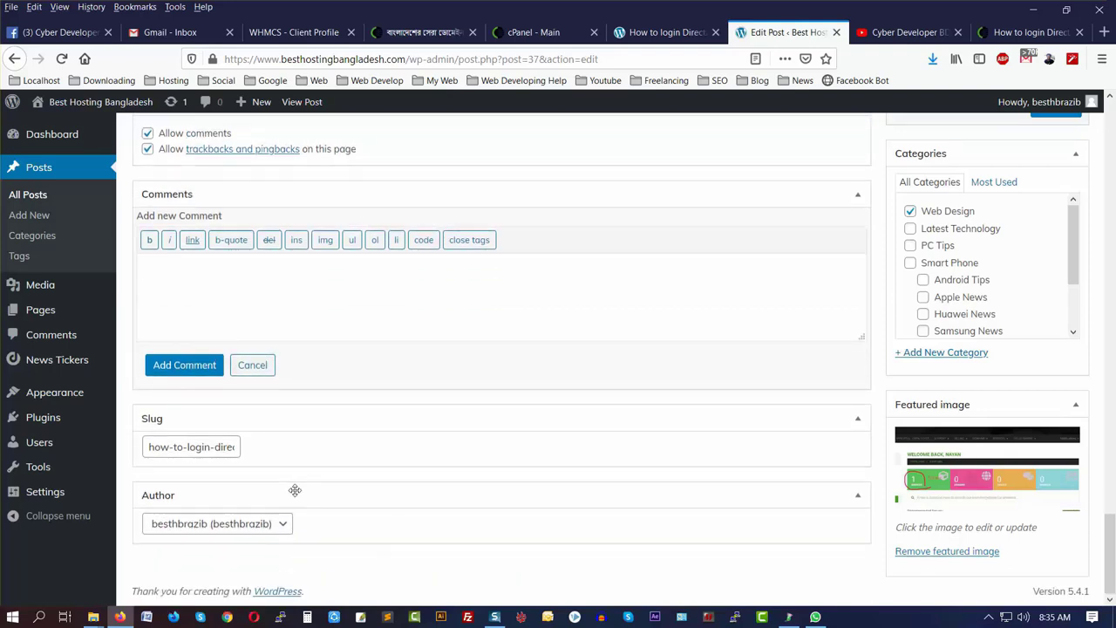
{"action": "left_click", "coordinate": [663, 32]}
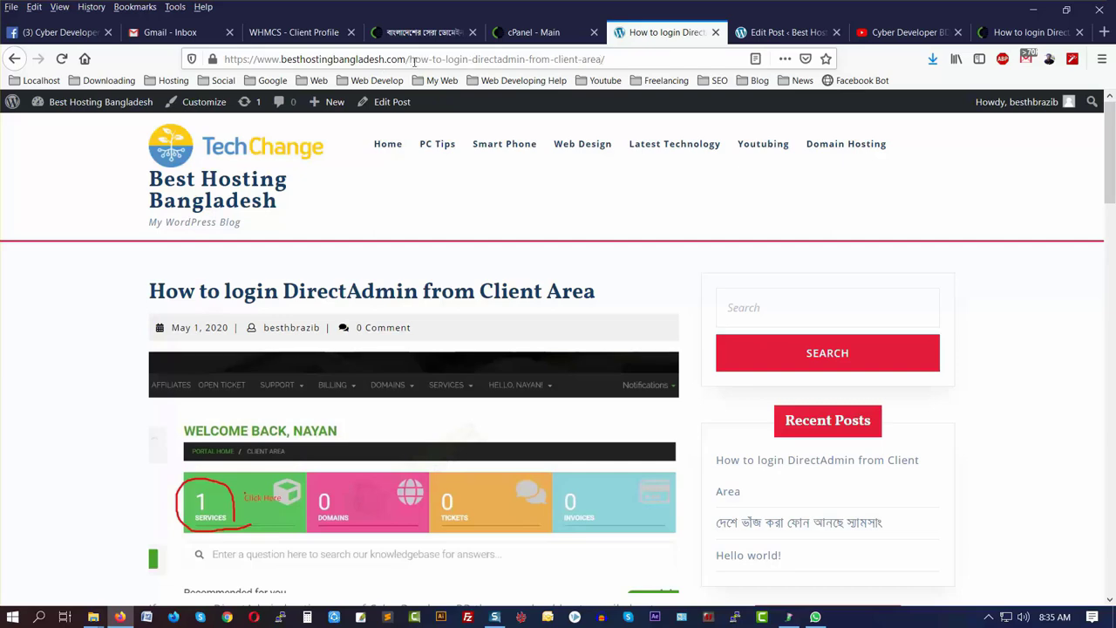
{"action": "left_click_drag", "start_coordinate": [414, 61], "coordinate": [722, 49]}
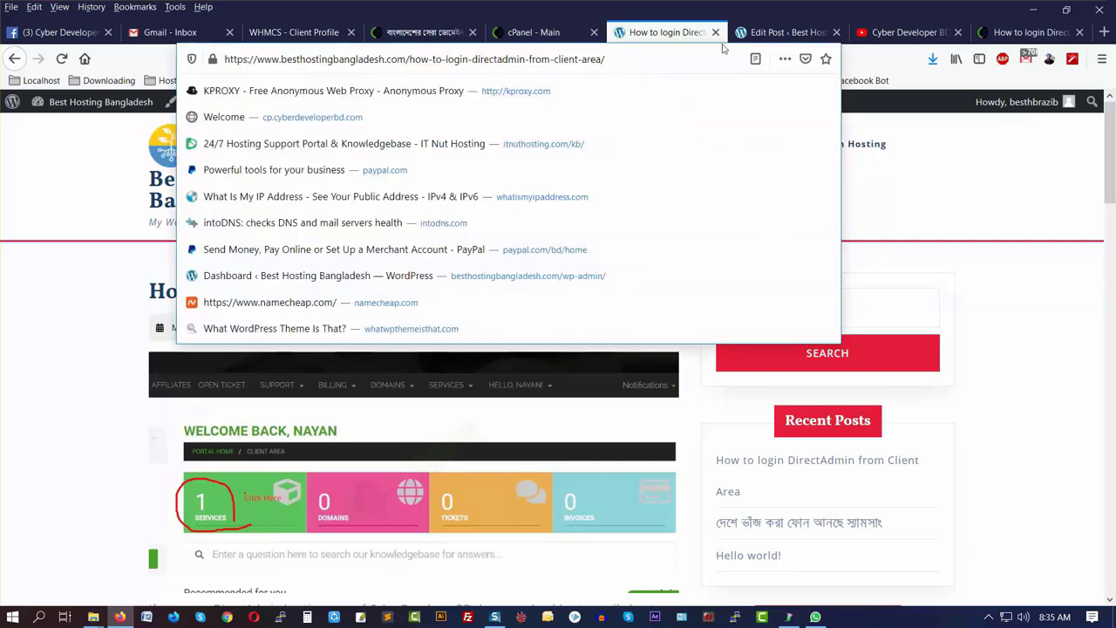
{"action": "left_click", "coordinate": [772, 32]}
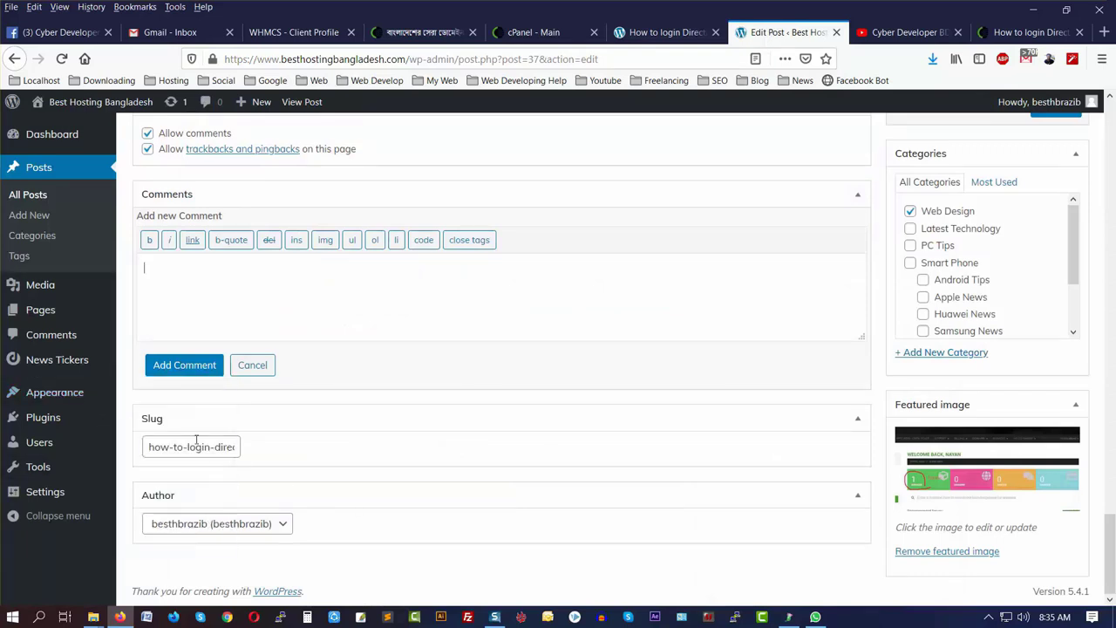
- Inspect the post's Slug and Author list without changes, then begin editing the Published status
{"action": "left_click", "coordinate": [154, 447]}
{"action": "left_click_drag", "start_coordinate": [161, 446], "coordinate": [307, 448]}
{"action": "left_click", "coordinate": [214, 446]}
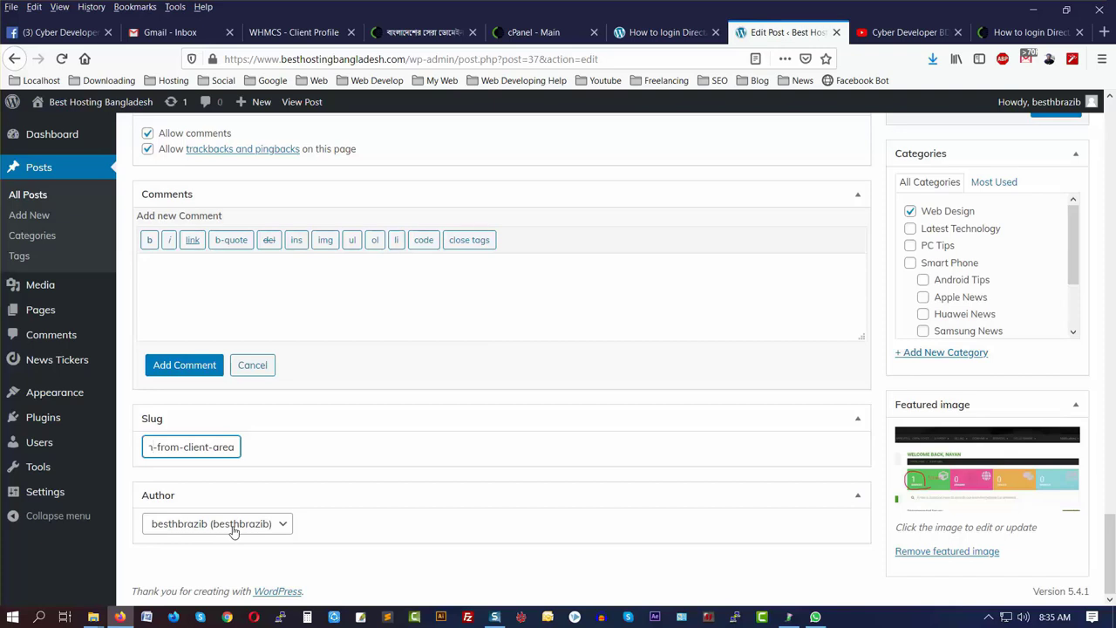
{"action": "left_click", "coordinate": [233, 532]}
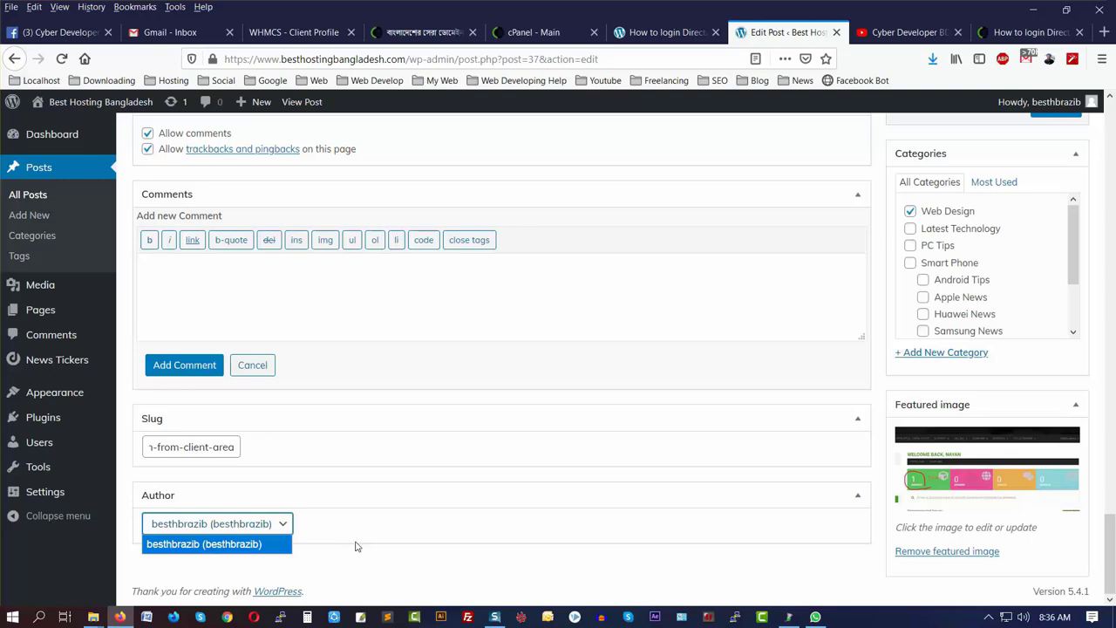
{"action": "left_click", "coordinate": [439, 294]}
{"action": "scroll", "coordinate": [532, 405], "scroll_direction": "up", "scroll_amount": 2}
{"action": "scroll", "coordinate": [538, 412], "scroll_direction": "up", "scroll_amount": 4}
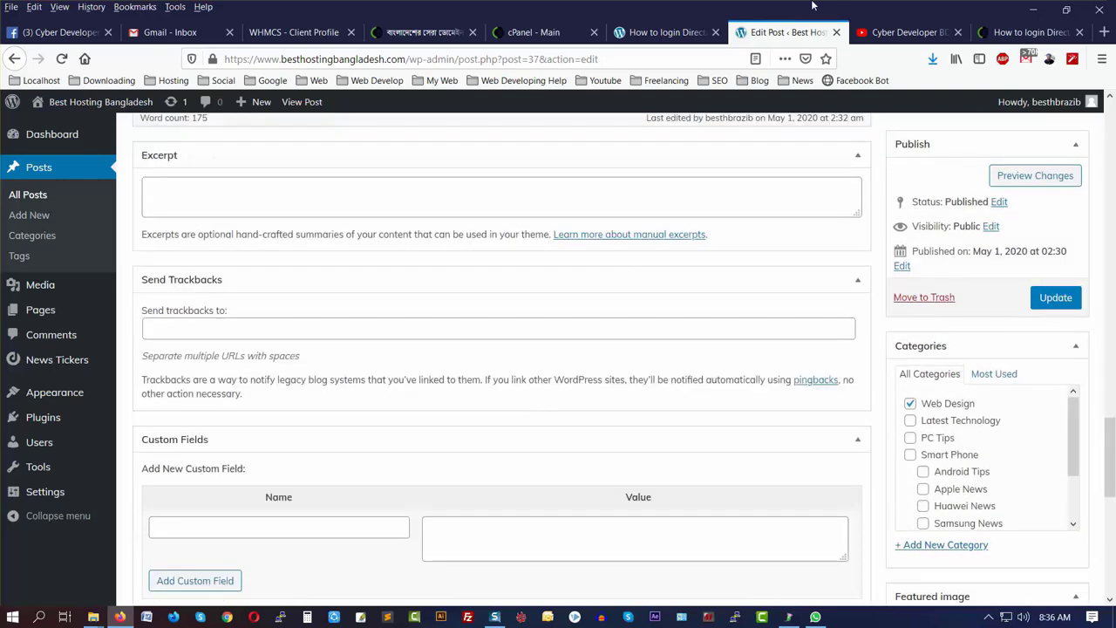
{"action": "left_click", "coordinate": [668, 33]}
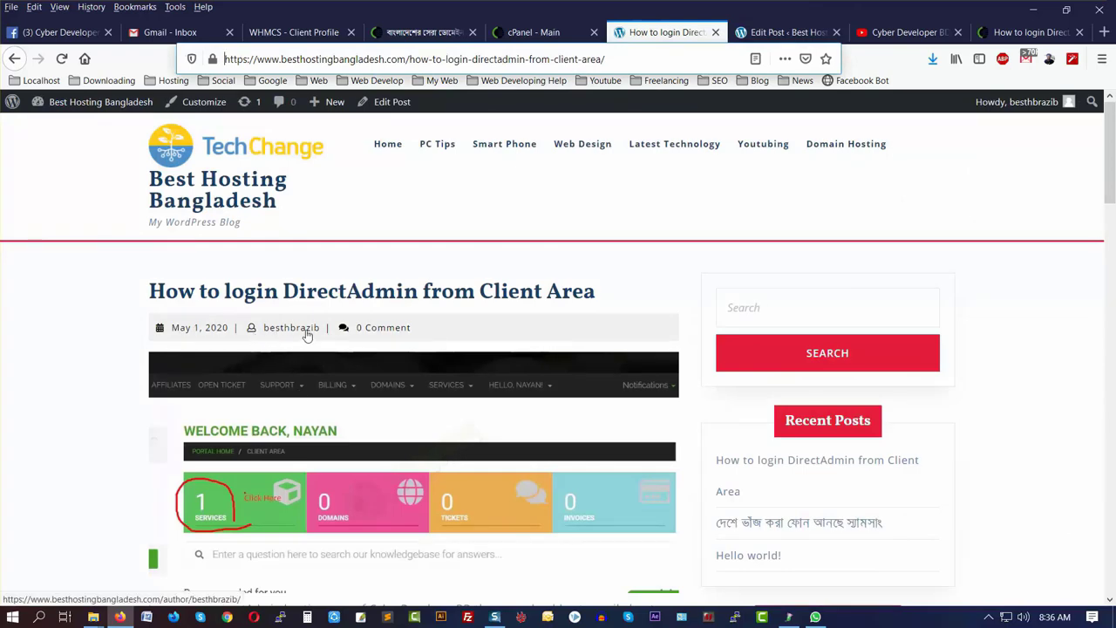
{"action": "left_click", "coordinate": [773, 32]}
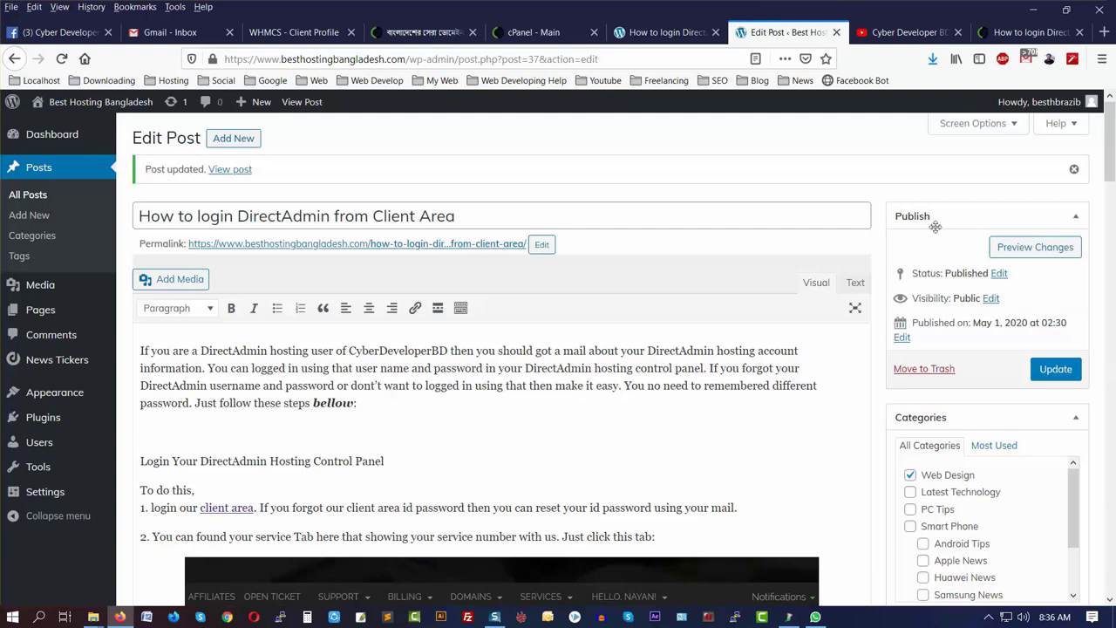
{"action": "left_click", "coordinate": [1000, 274]}
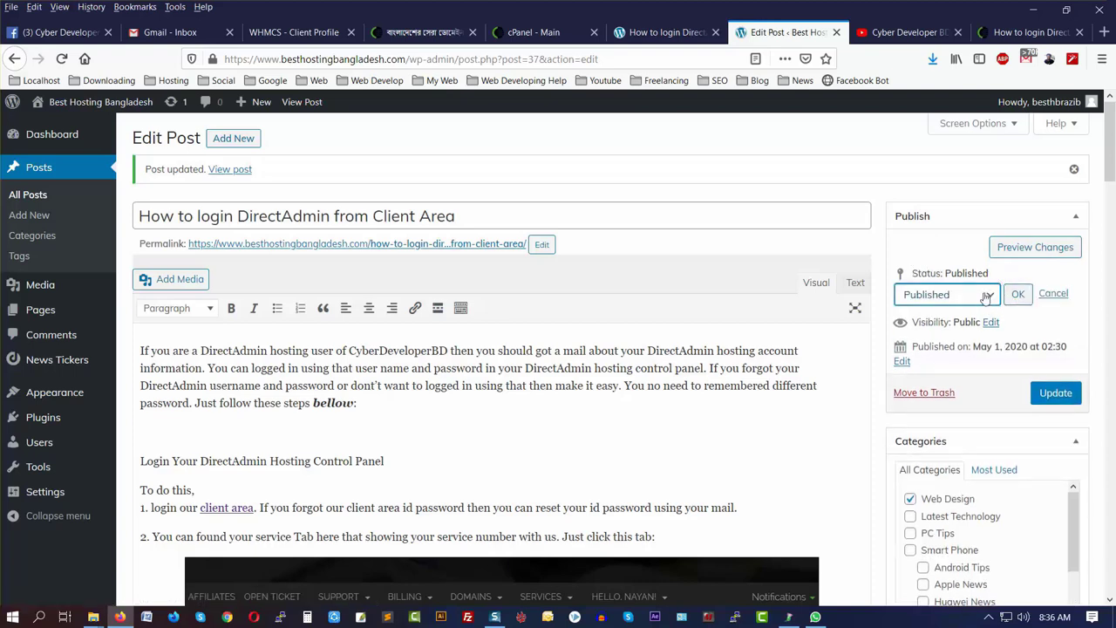
- Leave the status as Published, cancel the change, and bring up the Visibility options
{"action": "left_click", "coordinate": [985, 296]}
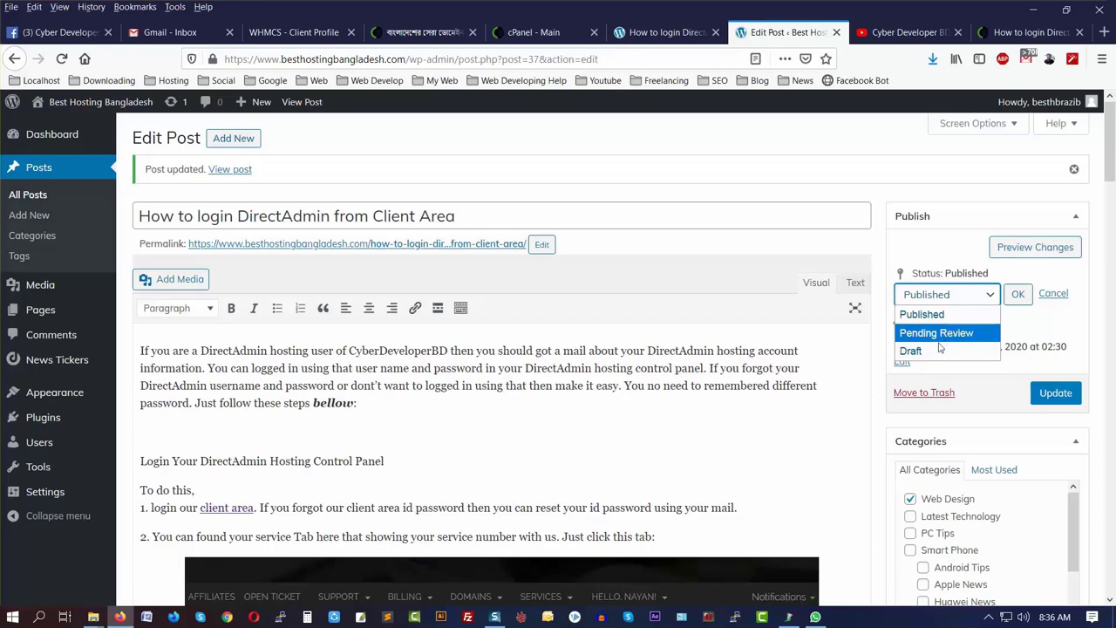
{"action": "left_click", "coordinate": [1039, 312]}
{"action": "left_click", "coordinate": [1052, 297]}
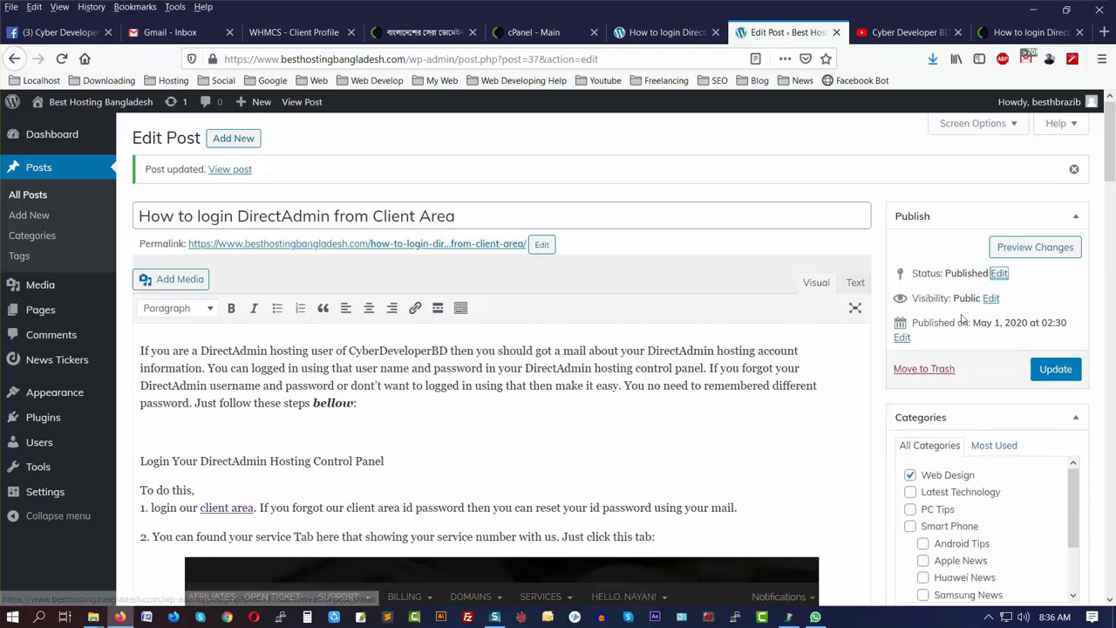
{"action": "left_click", "coordinate": [997, 301]}
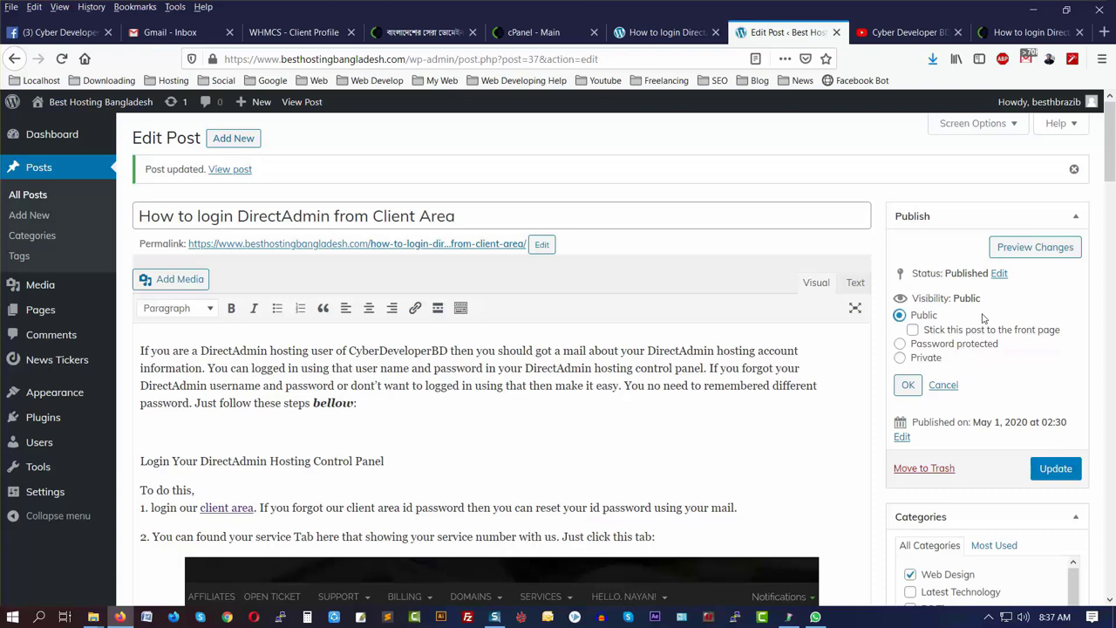
- Select Password protected visibility, then view the DirectAdmin post on the live homepage
{"action": "left_click", "coordinate": [900, 343]}
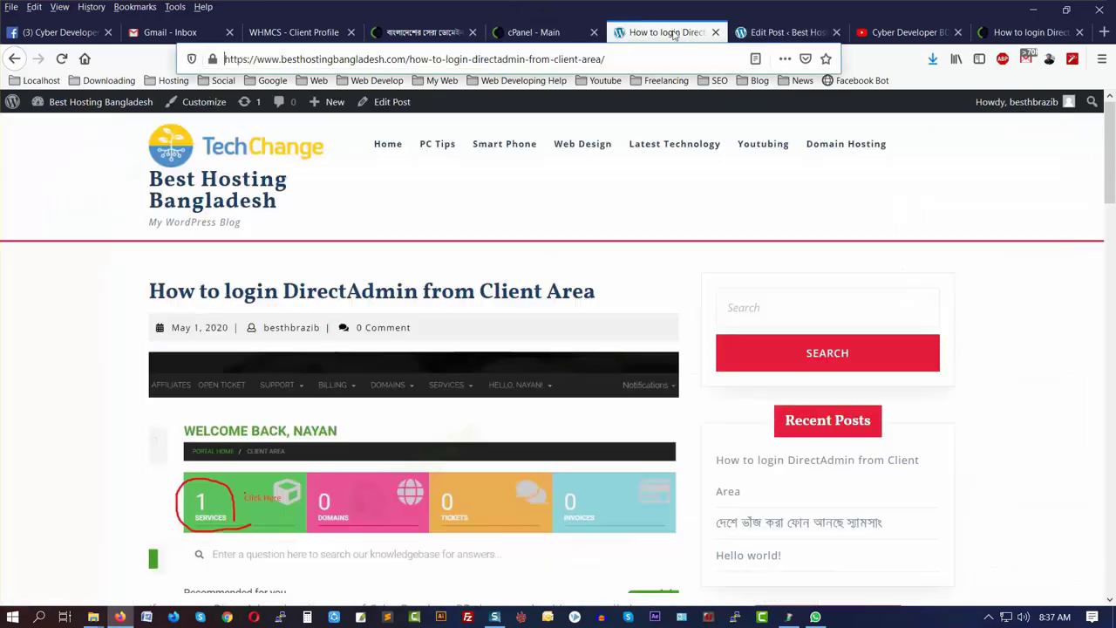
{"action": "left_click", "coordinate": [667, 32]}
{"action": "left_click", "coordinate": [234, 142]}
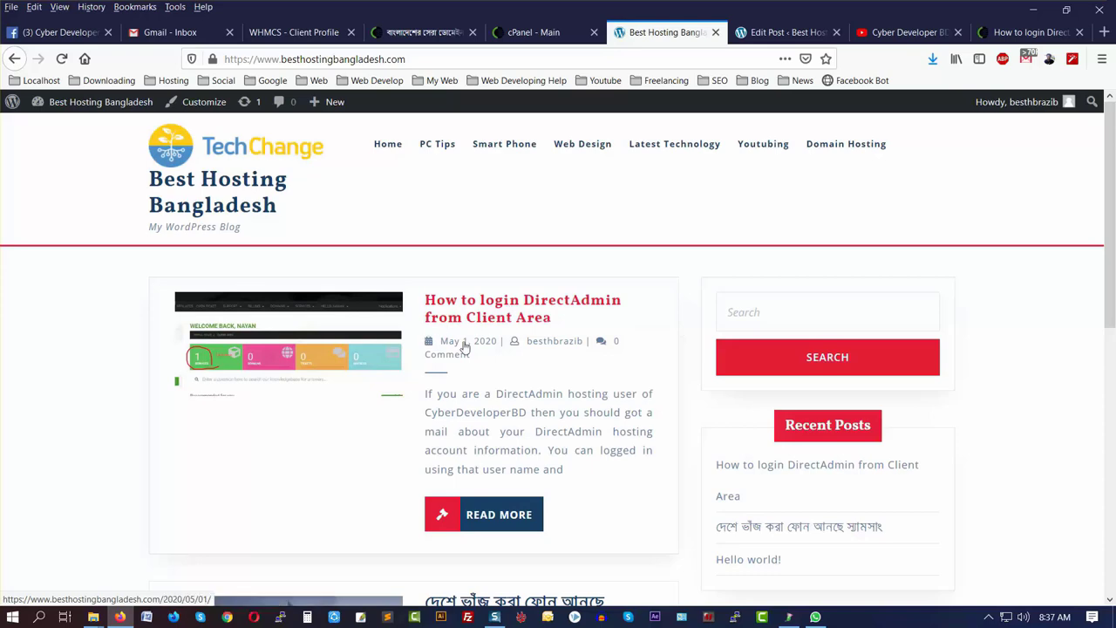
{"action": "left_click", "coordinate": [501, 306]}
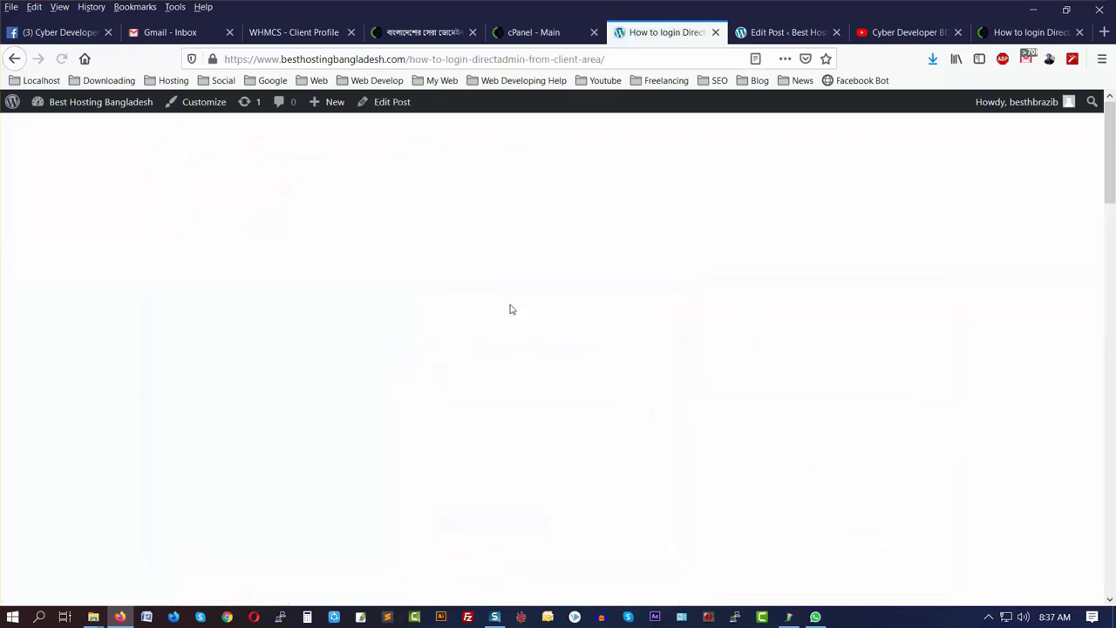
{"action": "left_click", "coordinate": [14, 59]}
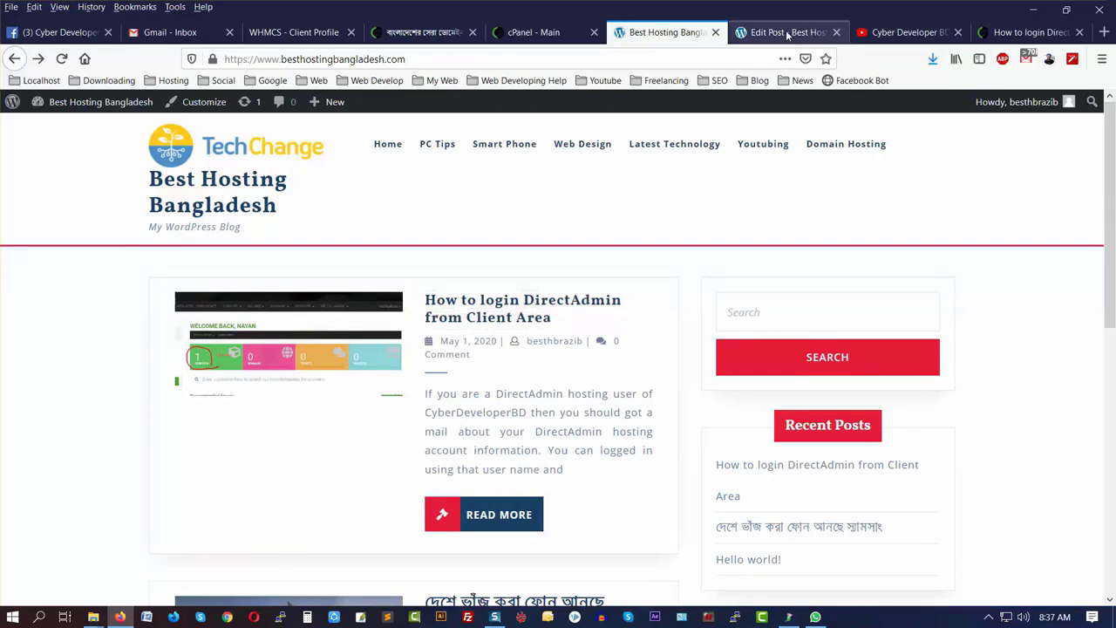
{"action": "left_click", "coordinate": [788, 33]}
- Enter a post password, confirm Password protected visibility, and update the post
{"action": "left_click", "coordinate": [934, 360]}
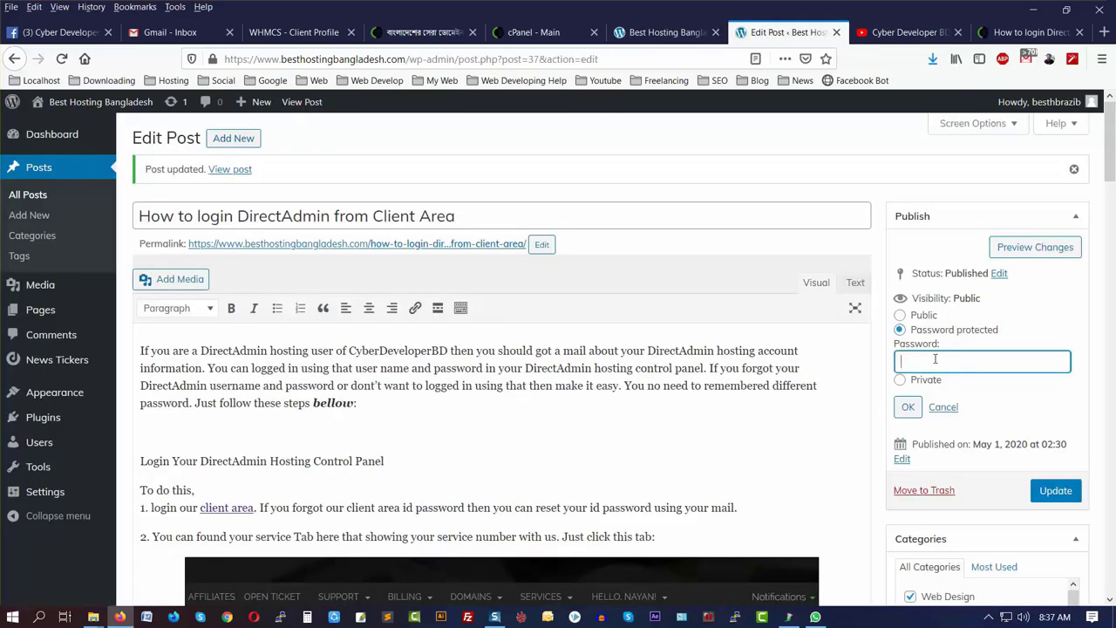
{"action": "type", "text": "123456"}
{"action": "left_click", "coordinate": [907, 407]}
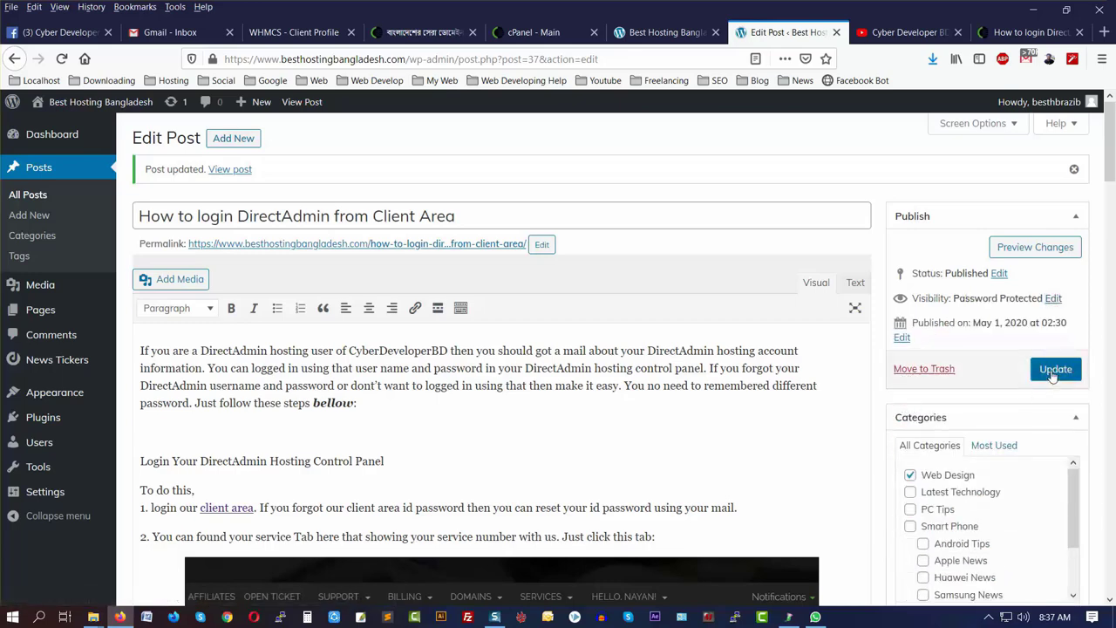
{"action": "left_click", "coordinate": [1051, 370]}
{"action": "left_click", "coordinate": [552, 312]}
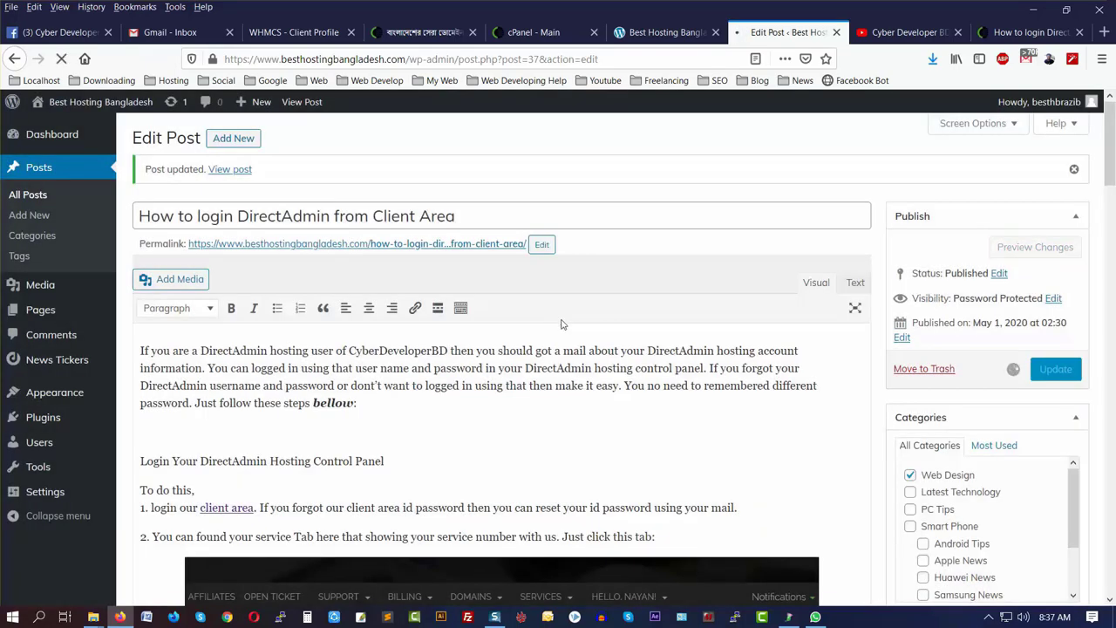
{"action": "key", "text": "alt+Tab"}
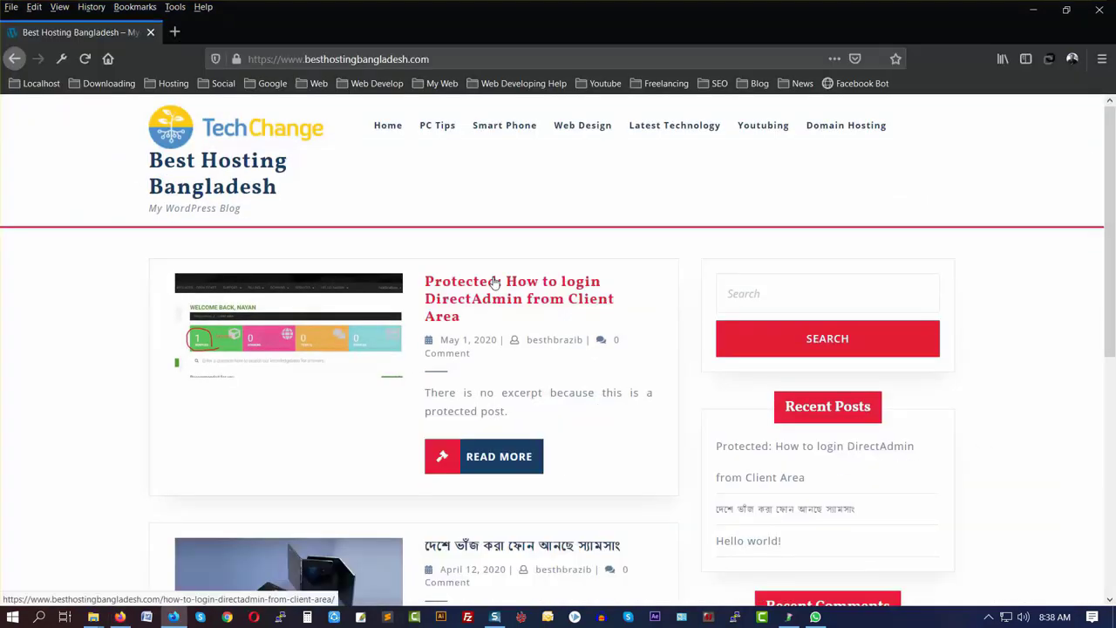
- Open the protected post on the live site, unlock it with its password, and read the tutorial
{"action": "left_click", "coordinate": [494, 283]}
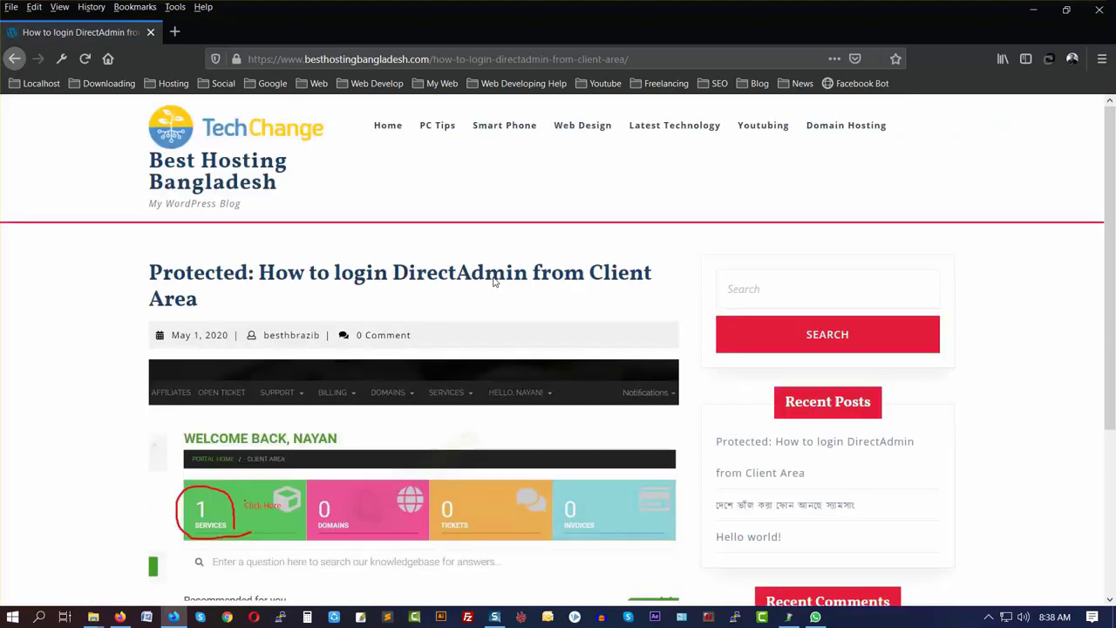
{"action": "scroll", "coordinate": [266, 305], "scroll_direction": "down", "scroll_amount": 1}
{"action": "scroll", "coordinate": [267, 301], "scroll_direction": "down", "scroll_amount": 3}
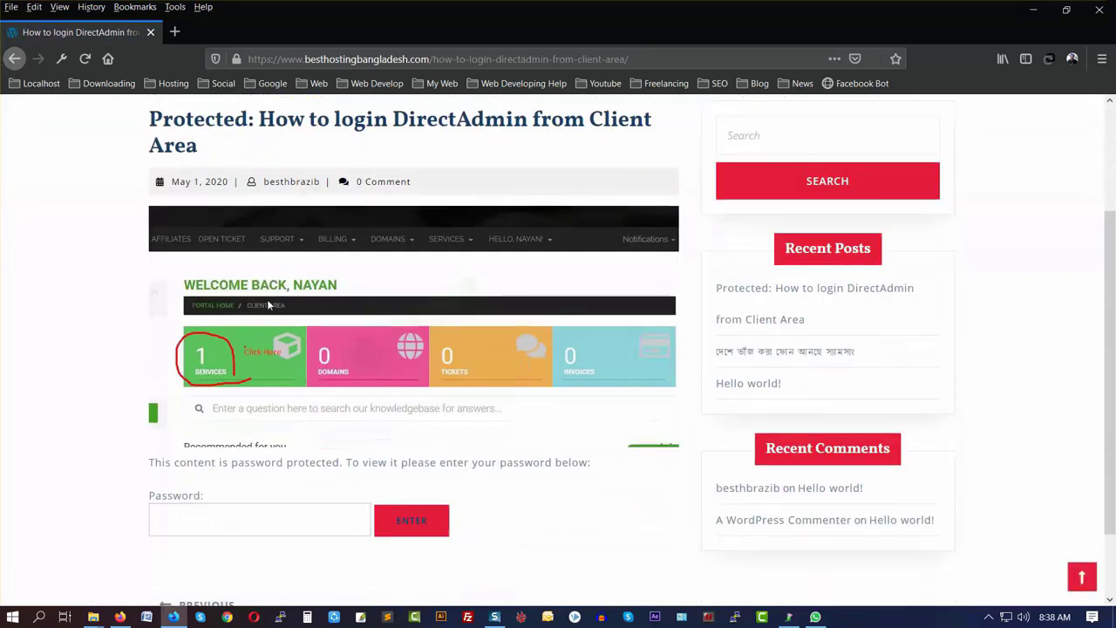
{"action": "scroll", "coordinate": [253, 274], "scroll_direction": "up", "scroll_amount": 2}
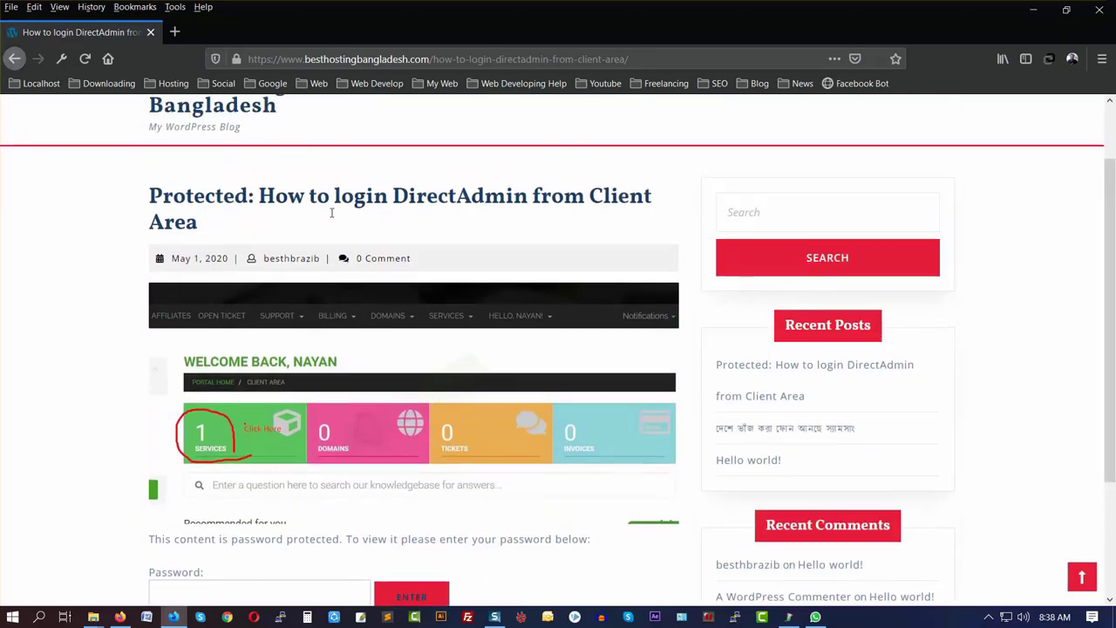
{"action": "scroll", "coordinate": [331, 212], "scroll_direction": "down", "scroll_amount": 2}
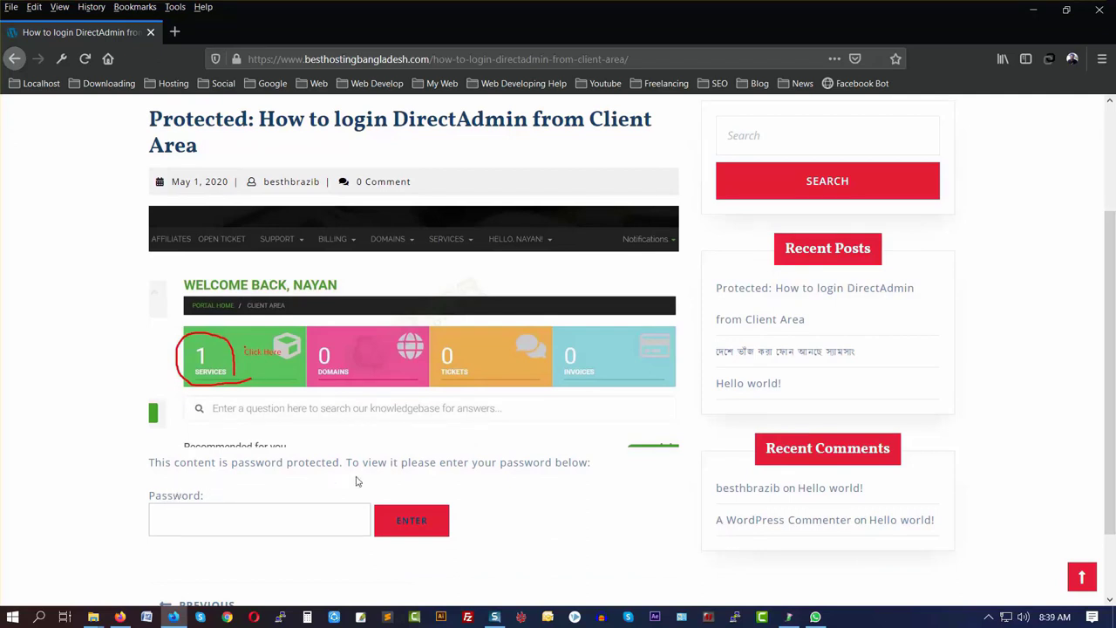
{"action": "left_click", "coordinate": [237, 522]}
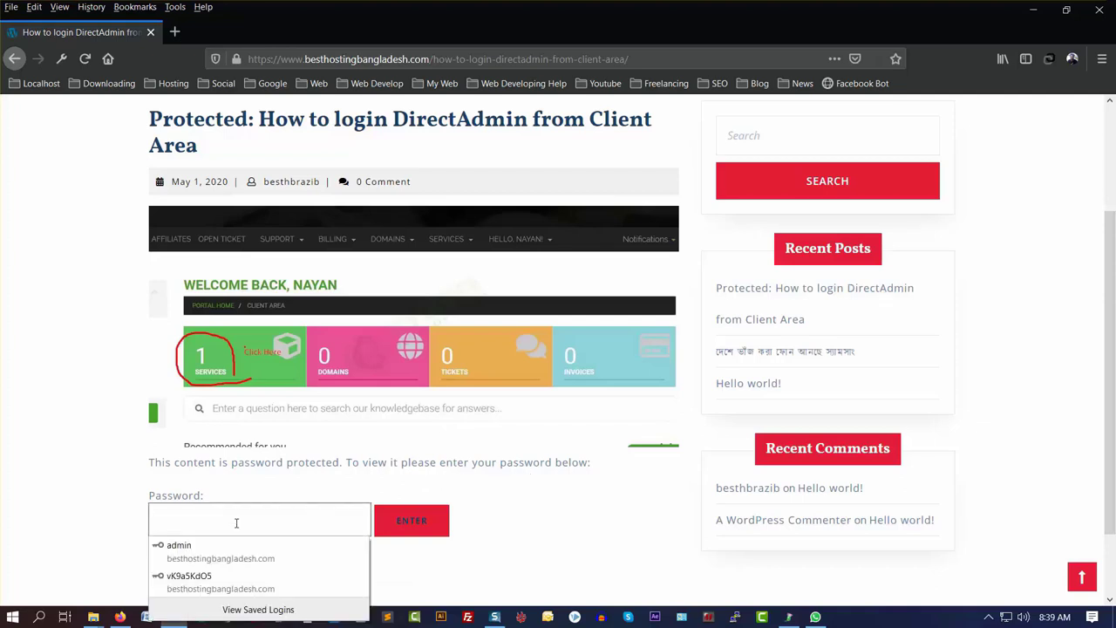
{"action": "type", "text": "•••••"}
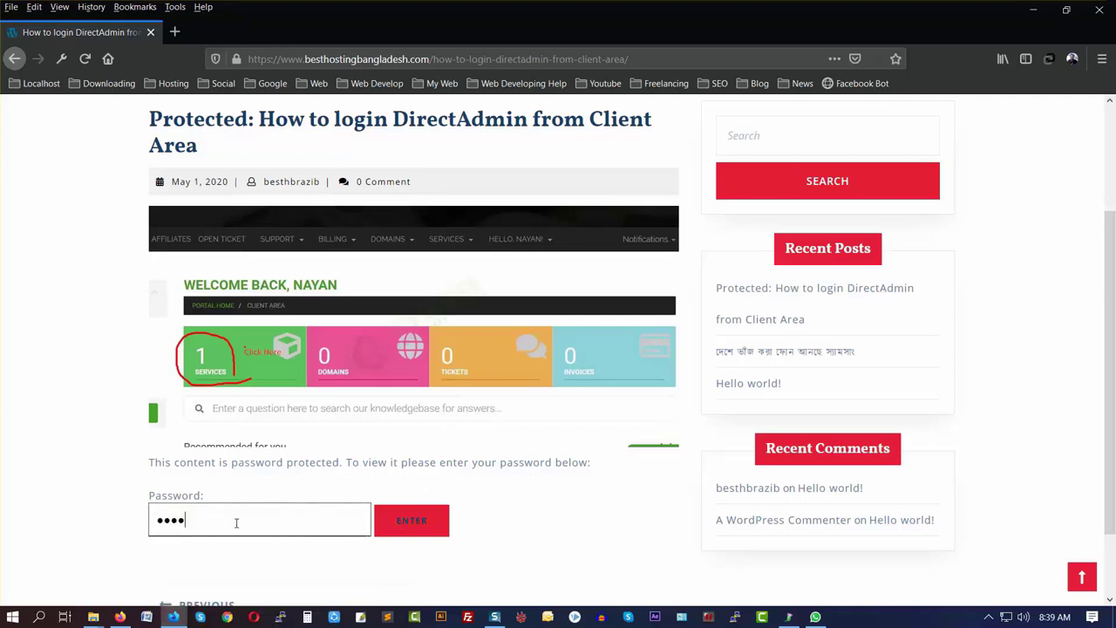
{"action": "type", "text": "•"}
{"action": "left_click", "coordinate": [415, 522]}
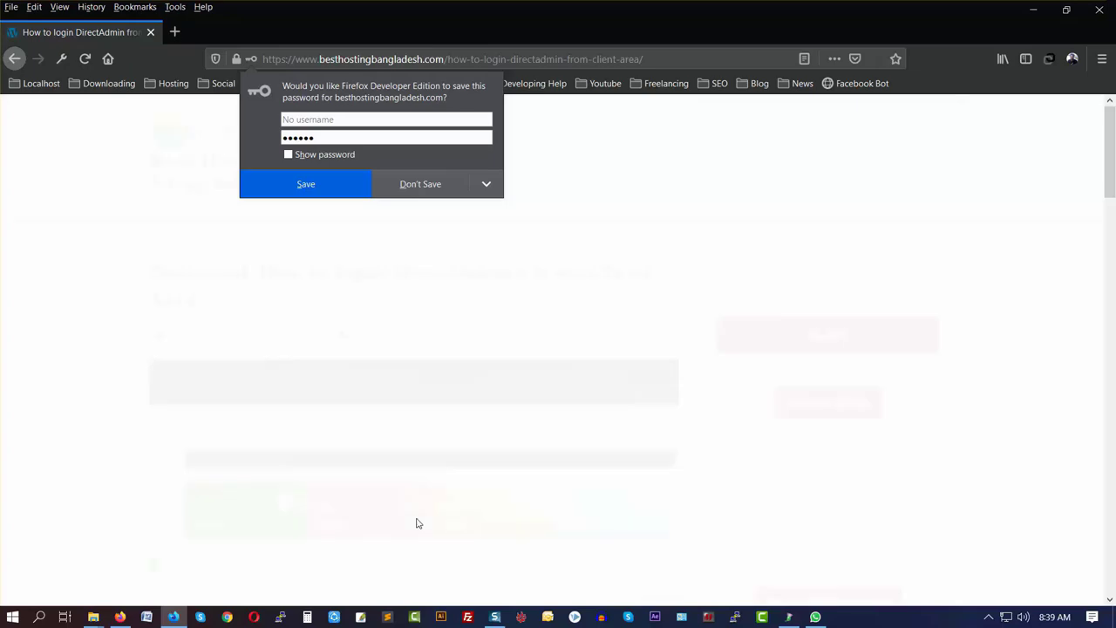
{"action": "scroll", "coordinate": [416, 523], "scroll_direction": "down", "scroll_amount": 10}
{"action": "scroll", "coordinate": [401, 450], "scroll_direction": "down", "scroll_amount": 10}
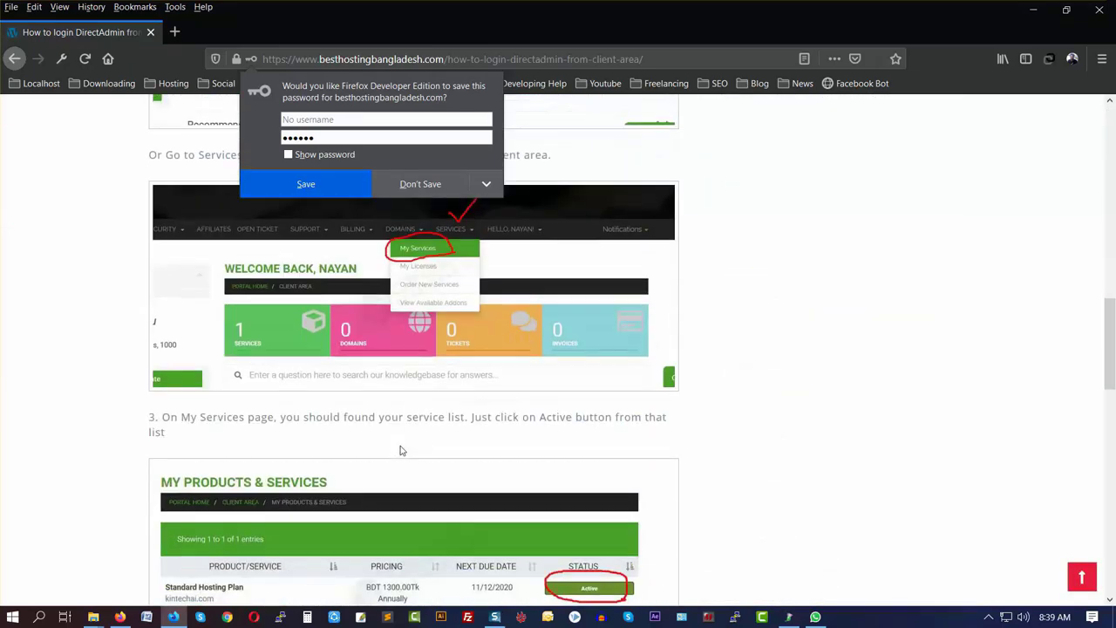
{"action": "left_click", "coordinate": [120, 616]}
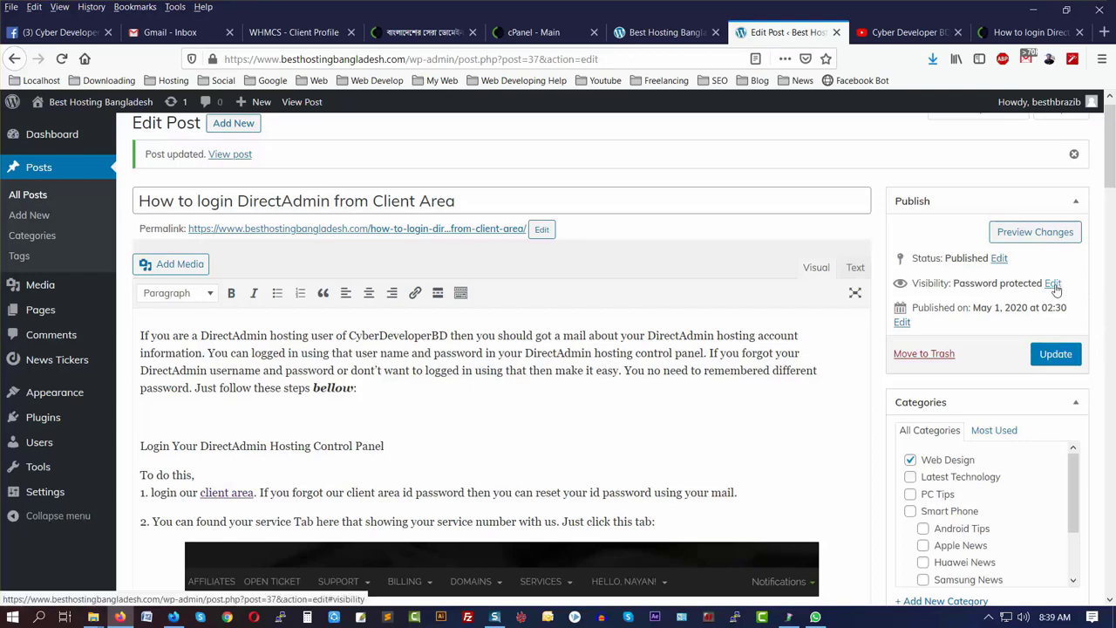
- Set the post's visibility back to Public
{"action": "left_click", "coordinate": [1059, 286]}
{"action": "left_click", "coordinate": [898, 300]}
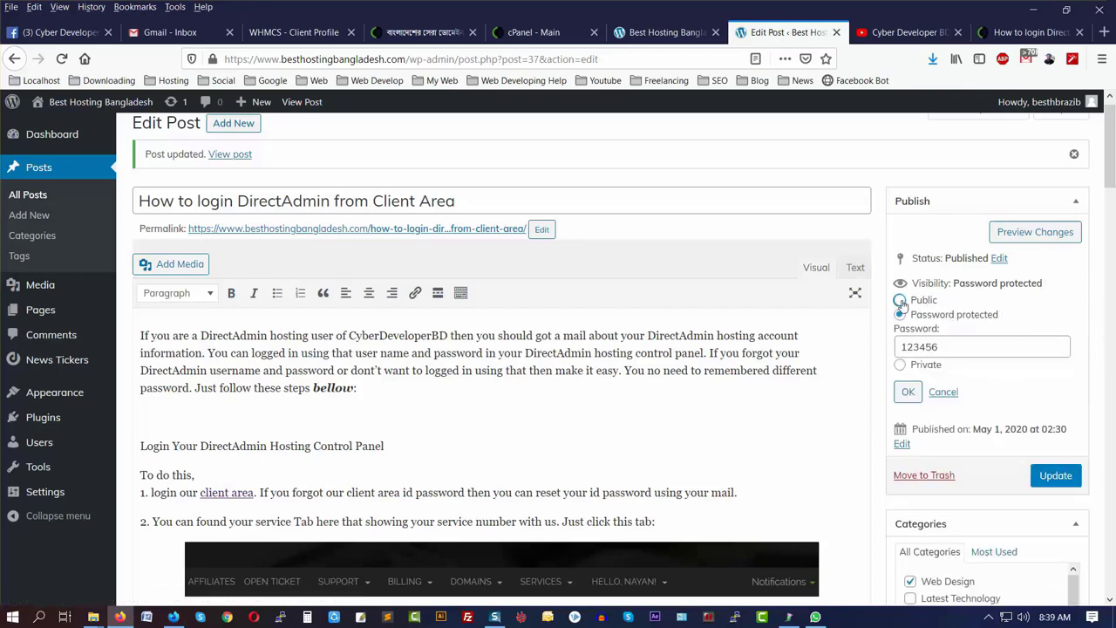
{"action": "left_click", "coordinate": [908, 371]}
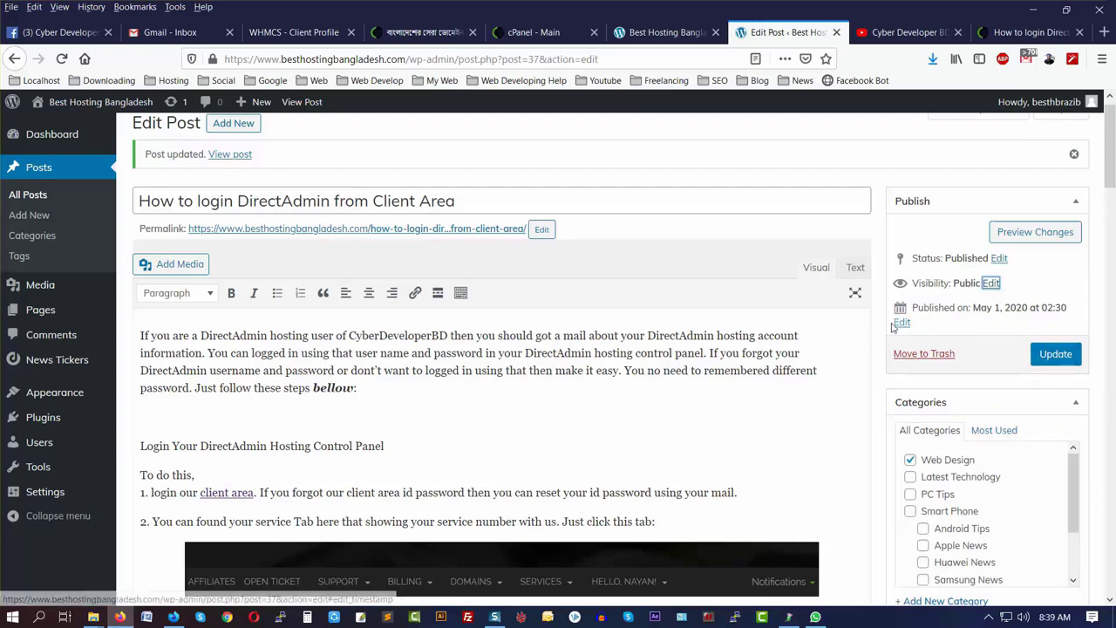
- Change the publish date to January 2, 2020 and update the post
{"action": "left_click", "coordinate": [902, 322]}
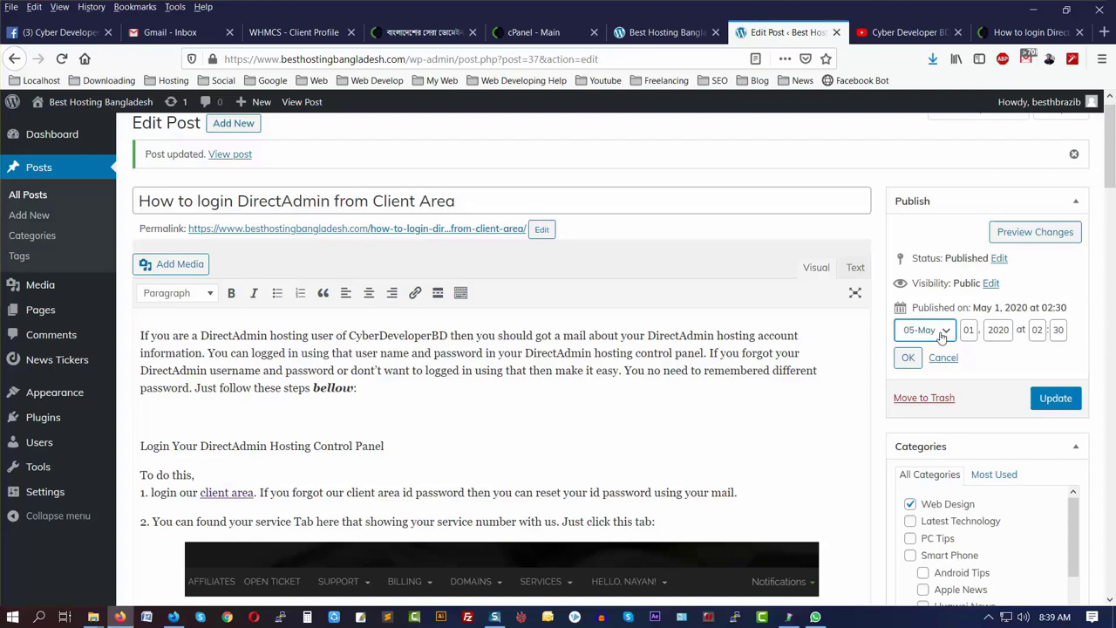
{"action": "left_click", "coordinate": [942, 336]}
{"action": "left_click", "coordinate": [944, 333]}
{"action": "left_click", "coordinate": [970, 330]}
{"action": "type", "text": "2"}
{"action": "left_click", "coordinate": [946, 331]}
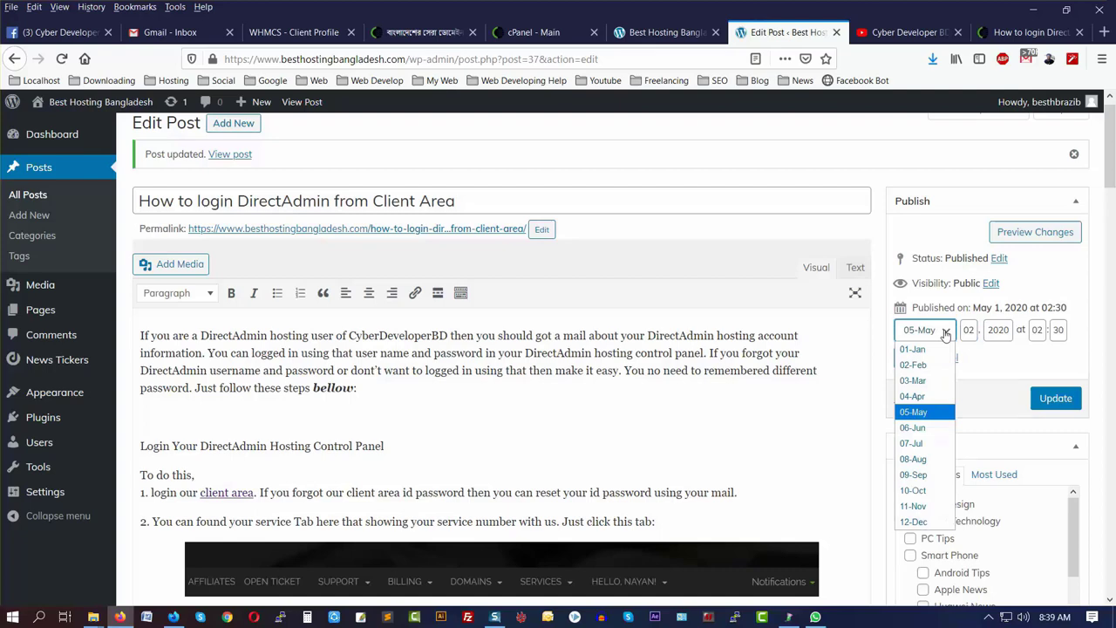
{"action": "left_click", "coordinate": [919, 353]}
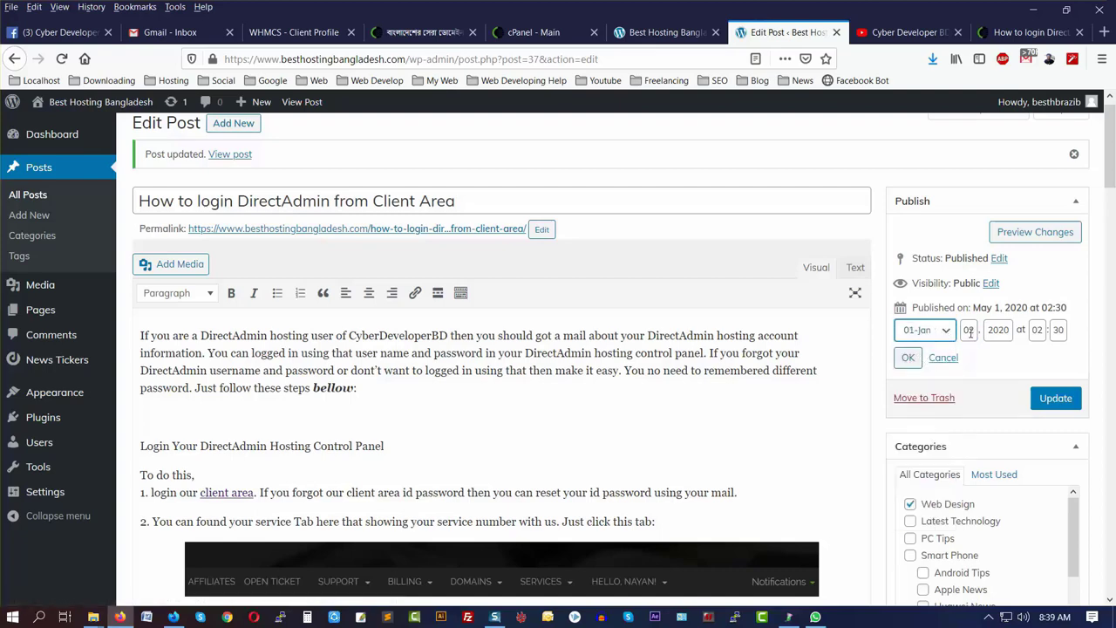
{"action": "left_click", "coordinate": [907, 358]}
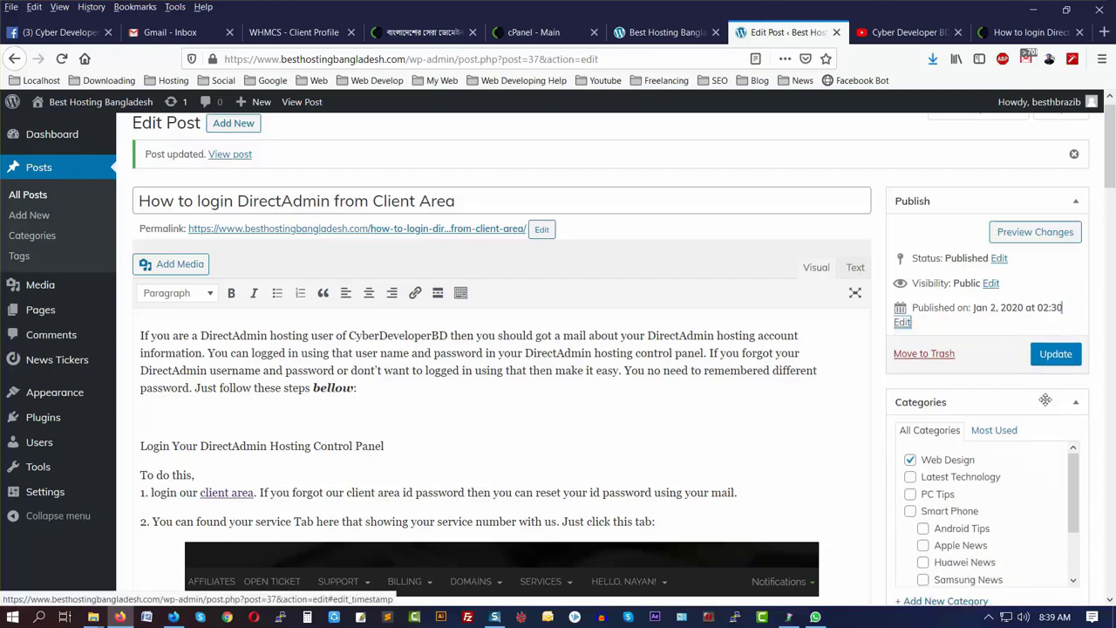
{"action": "left_click", "coordinate": [1059, 355]}
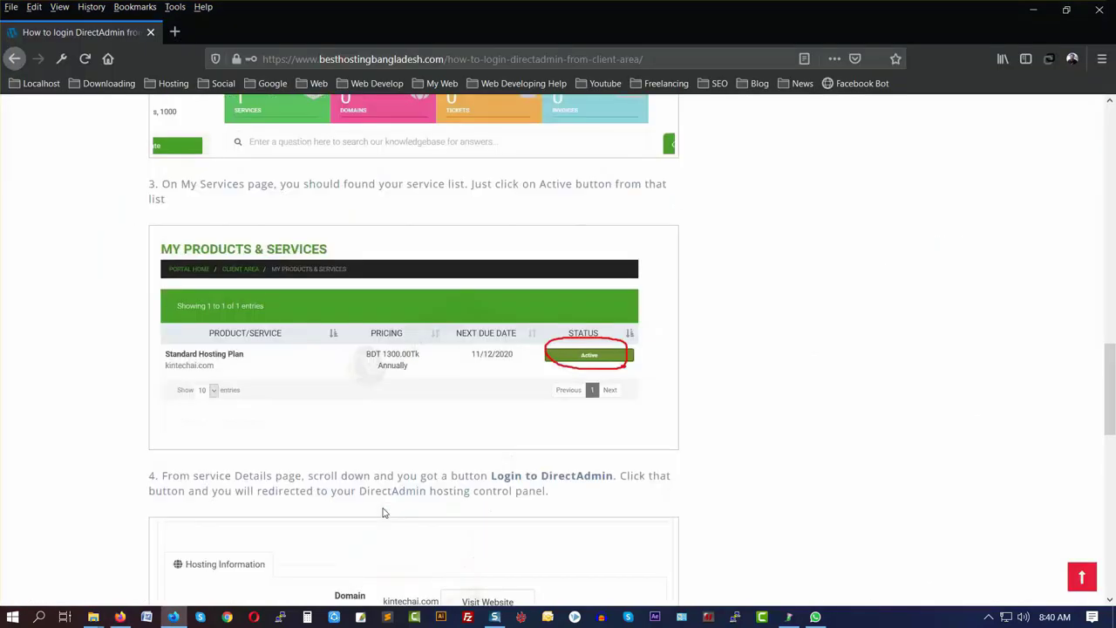
{"action": "scroll", "coordinate": [383, 509], "scroll_direction": "up", "scroll_amount": 8}
- Browse the live homepage, where the post now sits below 'Hello world!' dated January 2, 2020
{"action": "scroll", "coordinate": [383, 509], "scroll_direction": "up", "scroll_amount": 4}
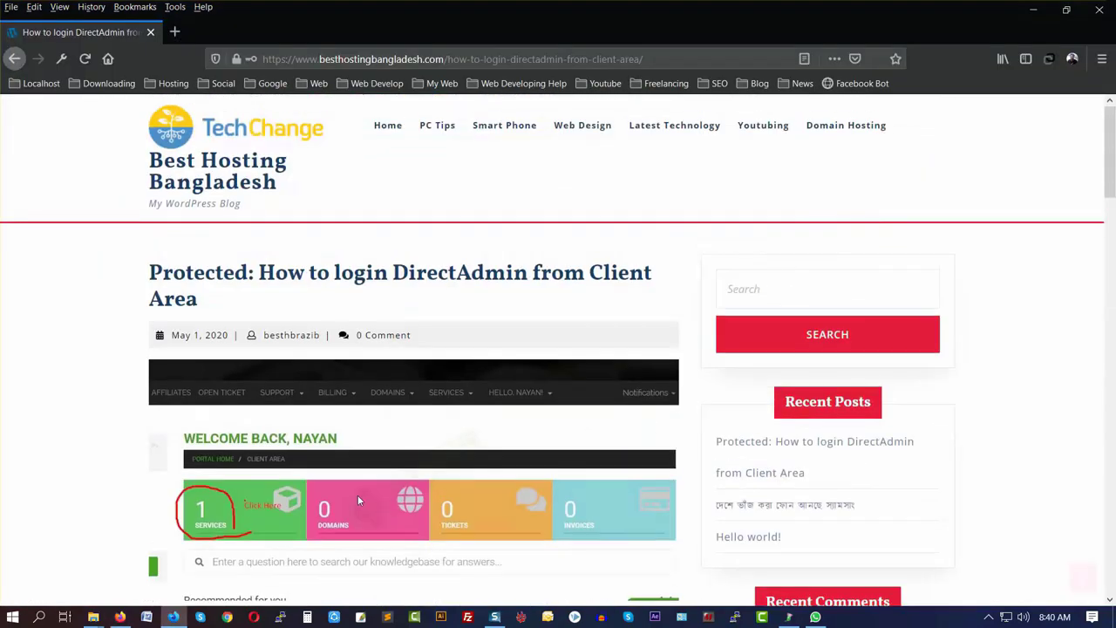
{"action": "left_click", "coordinate": [188, 128]}
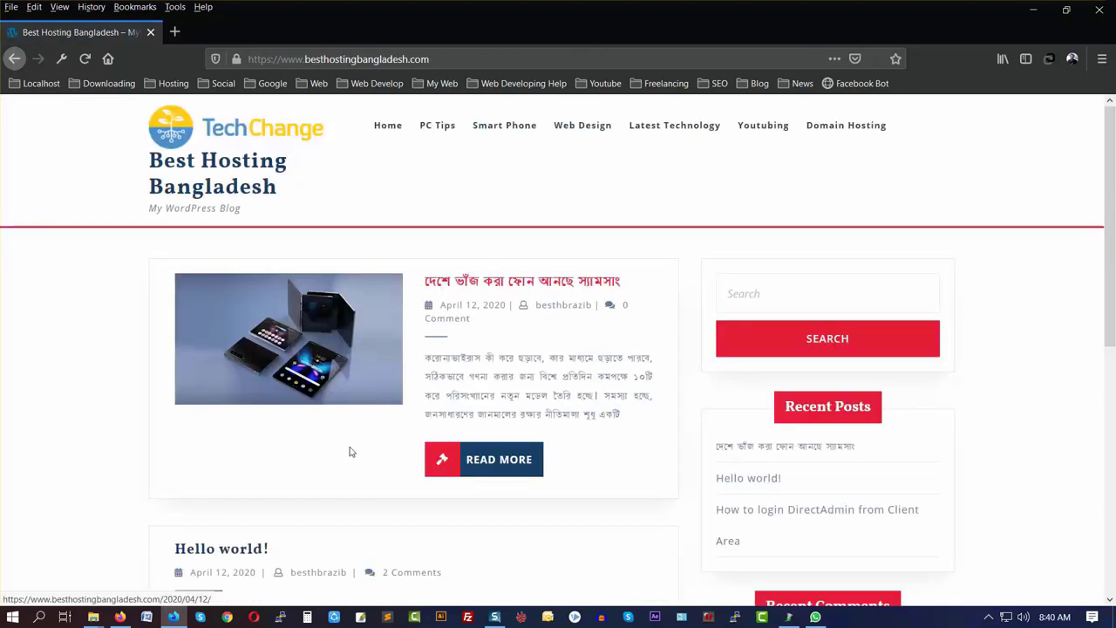
{"action": "scroll", "coordinate": [352, 451], "scroll_direction": "down", "scroll_amount": 4}
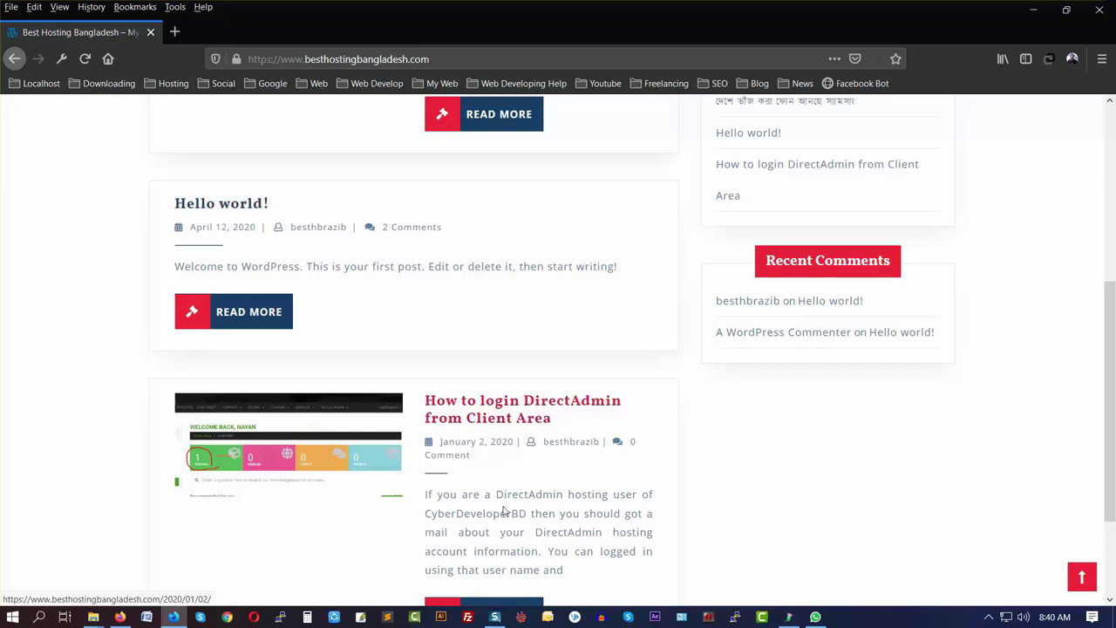
{"action": "scroll", "coordinate": [504, 453], "scroll_direction": "down", "scroll_amount": 3}
{"action": "scroll", "coordinate": [500, 508], "scroll_direction": "up", "scroll_amount": 5}
{"action": "scroll", "coordinate": [450, 527], "scroll_direction": "down", "scroll_amount": 2}
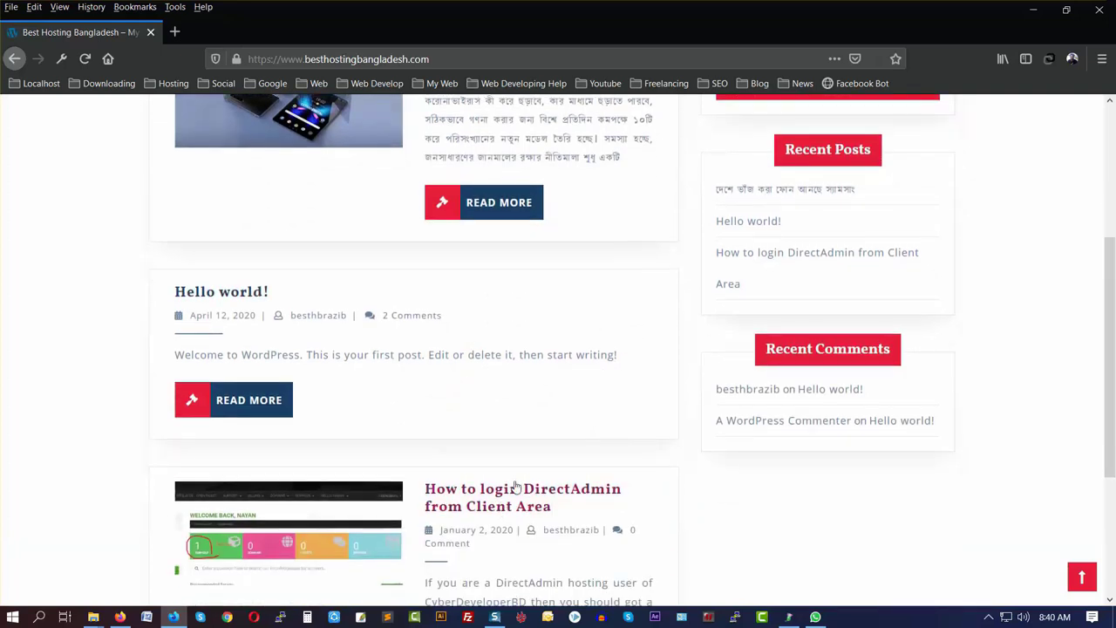
- Read through the live DirectAdmin post, then return to its editor
{"action": "left_click", "coordinate": [515, 486]}
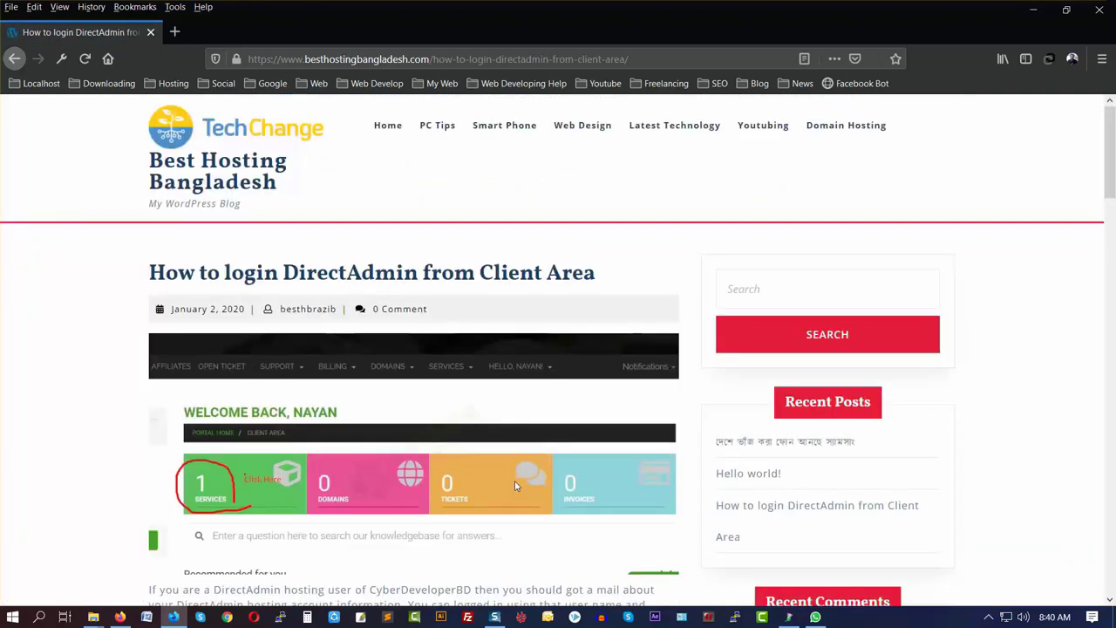
{"action": "scroll", "coordinate": [361, 460], "scroll_direction": "down", "scroll_amount": 15}
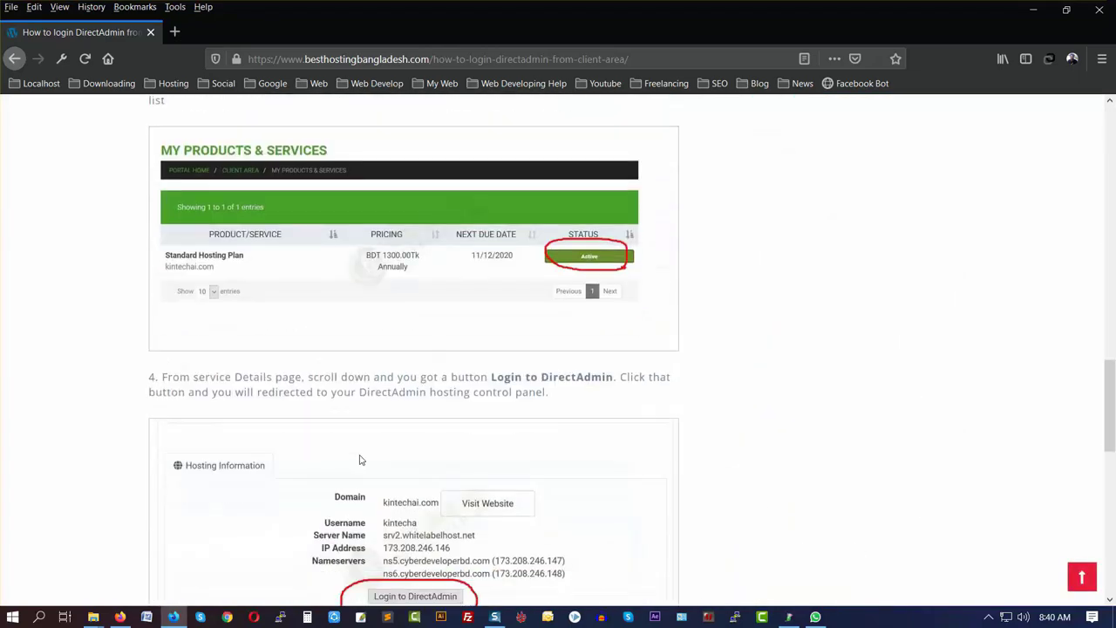
{"action": "scroll", "coordinate": [361, 459], "scroll_direction": "down", "scroll_amount": 8}
{"action": "scroll", "coordinate": [361, 459], "scroll_direction": "up", "scroll_amount": 4}
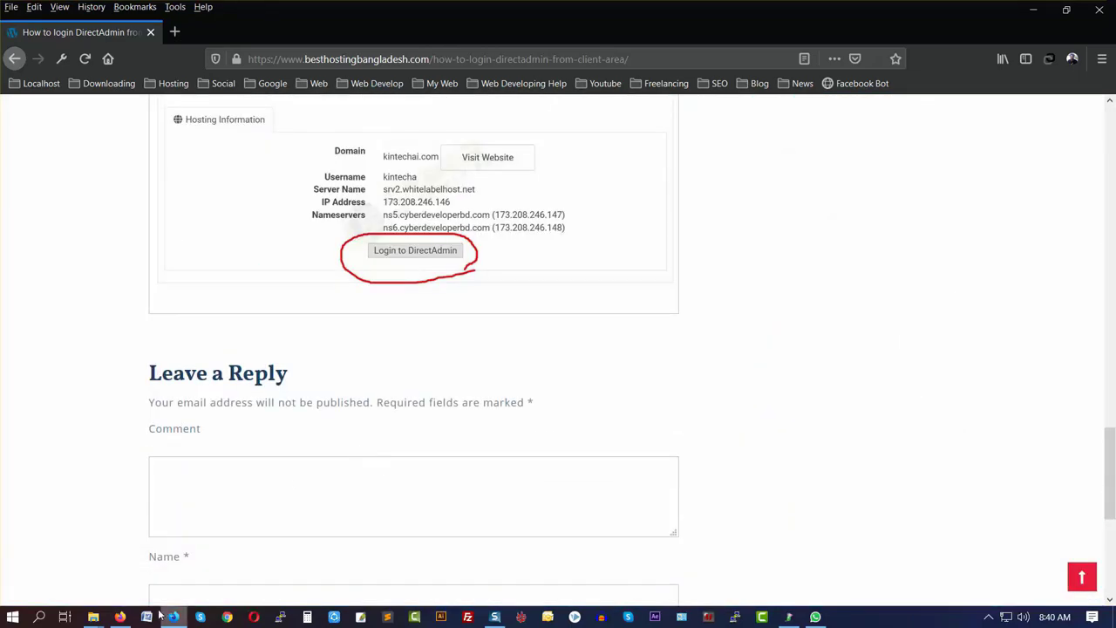
{"action": "left_click", "coordinate": [126, 621]}
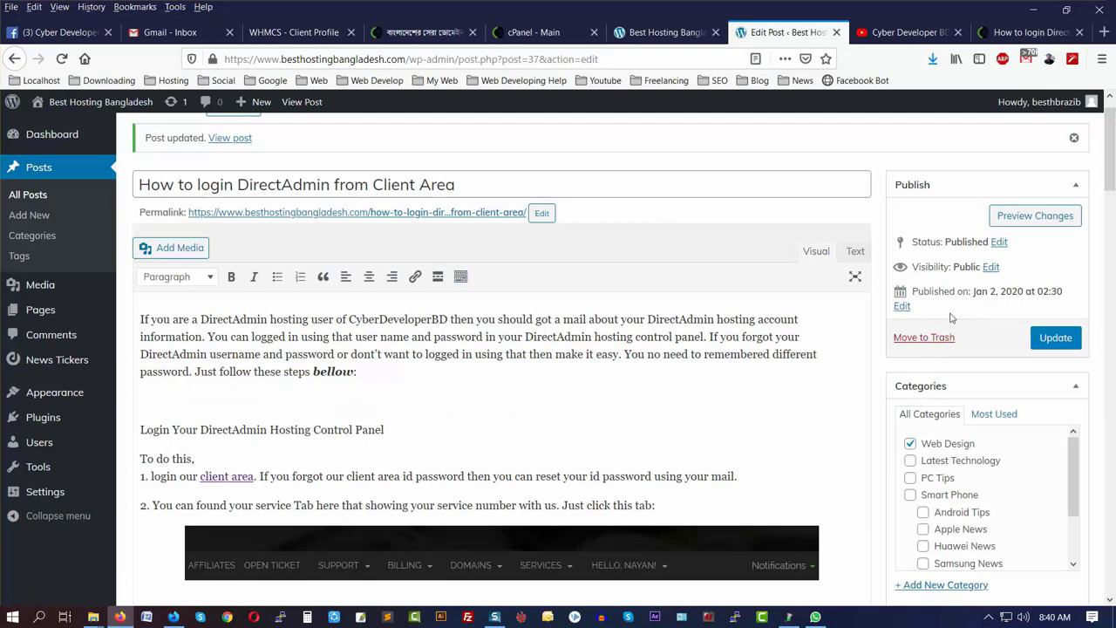
- Reschedule the post to May 2, 2020 at 02:30
{"action": "left_click", "coordinate": [901, 306]}
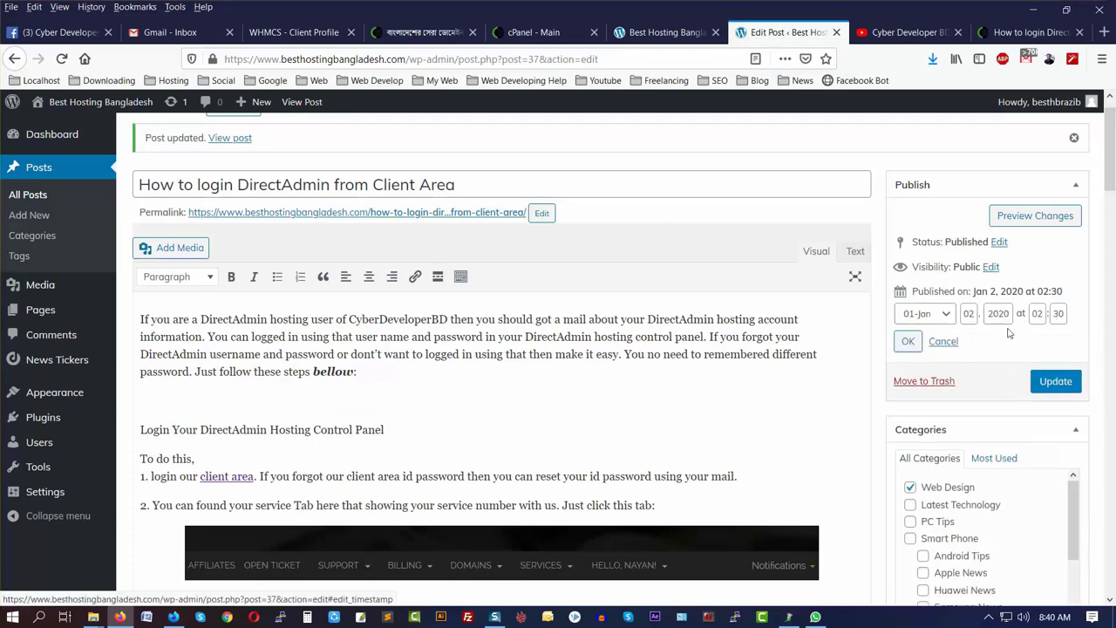
{"action": "left_click", "coordinate": [946, 319]}
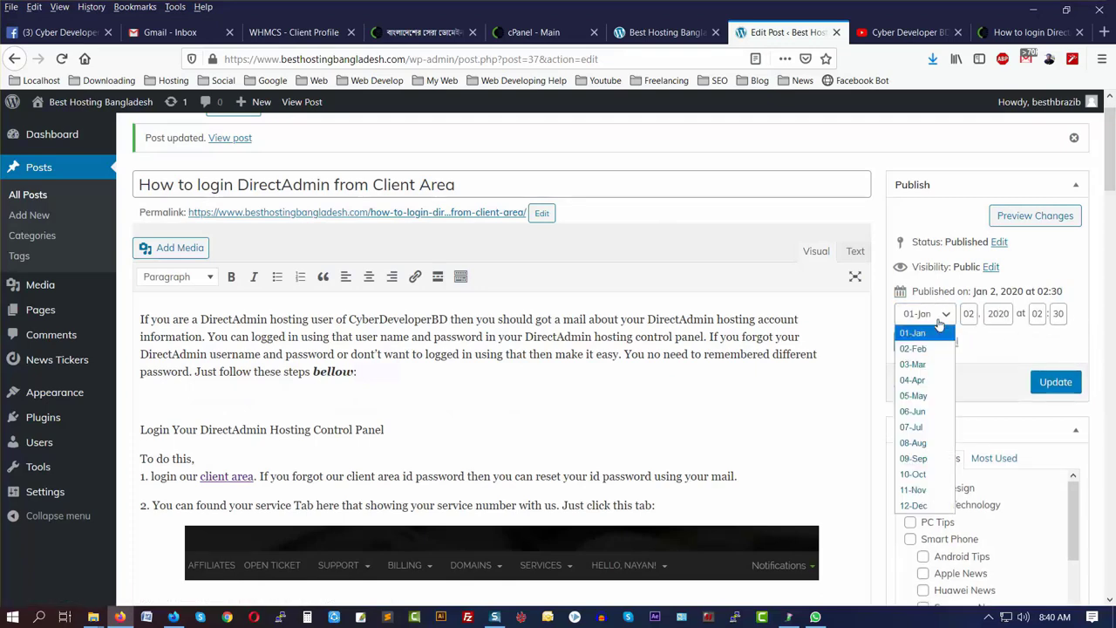
{"action": "left_click", "coordinate": [913, 395]}
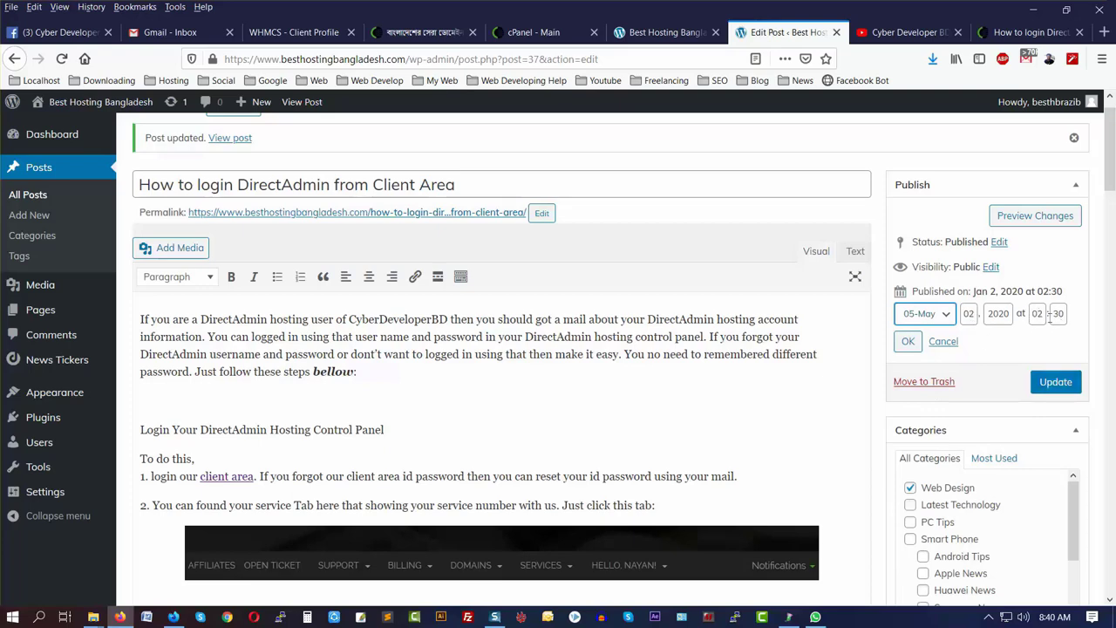
{"action": "left_click", "coordinate": [907, 341]}
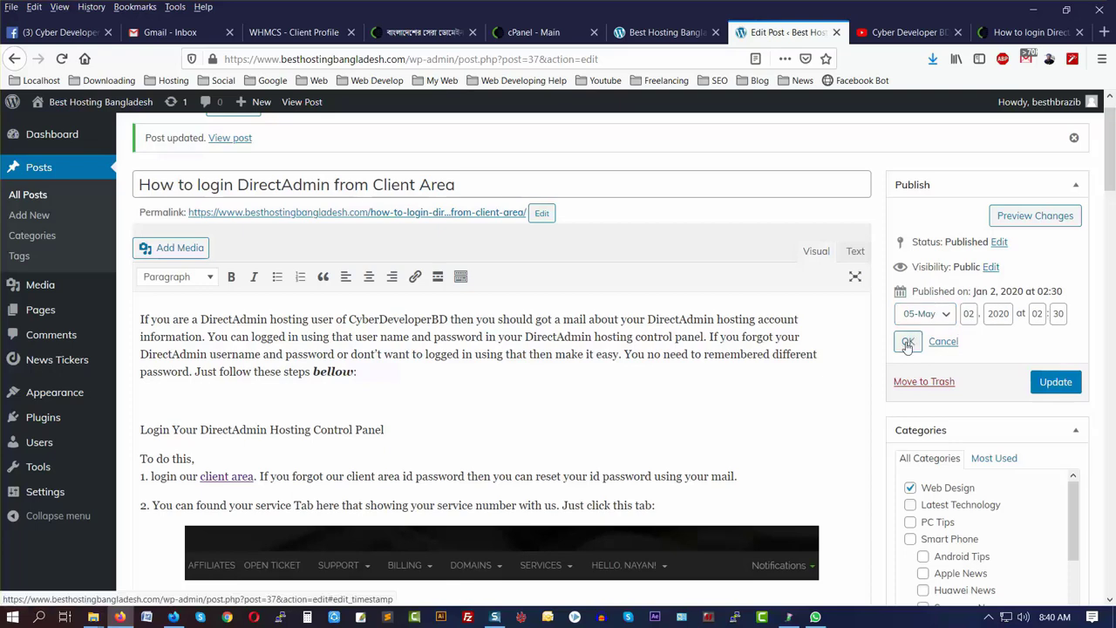
{"action": "left_click", "coordinate": [1053, 341]}
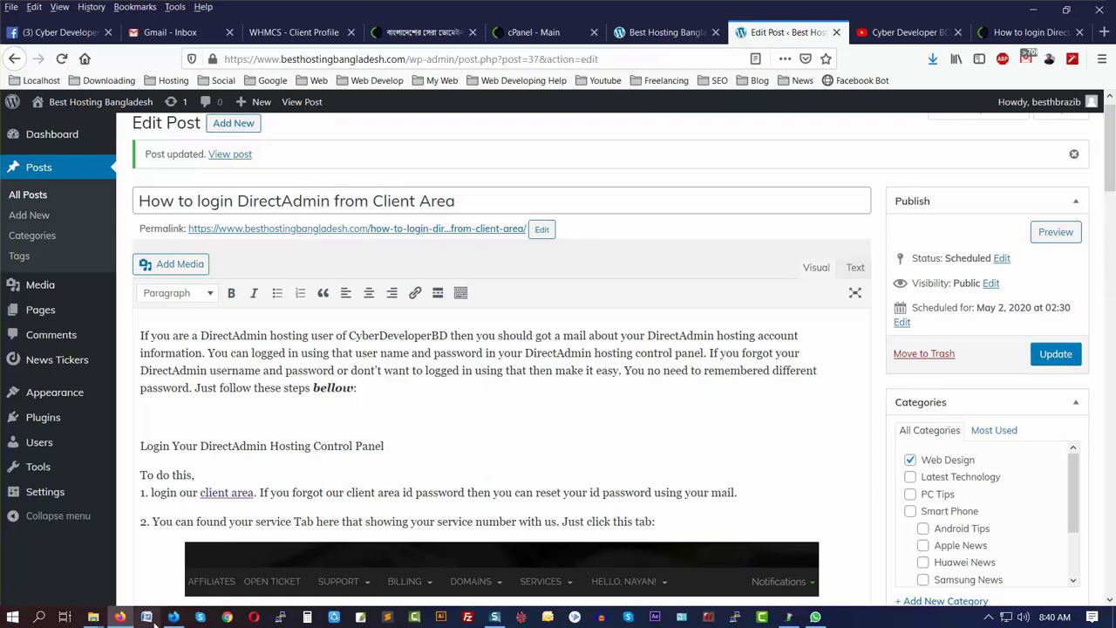
- Reload the live blog homepage, which no longer lists the scheduled post
{"action": "left_click", "coordinate": [174, 616]}
{"action": "scroll", "coordinate": [380, 437], "scroll_direction": "up", "scroll_amount": 5}
{"action": "scroll", "coordinate": [380, 437], "scroll_direction": "up", "scroll_amount": 15}
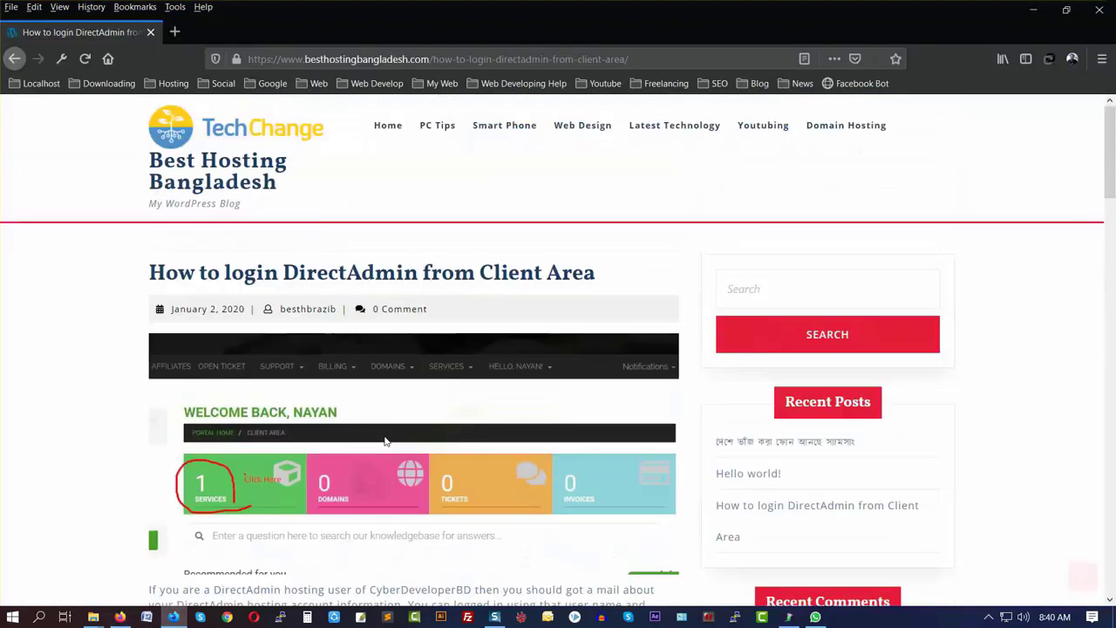
{"action": "left_click", "coordinate": [257, 129]}
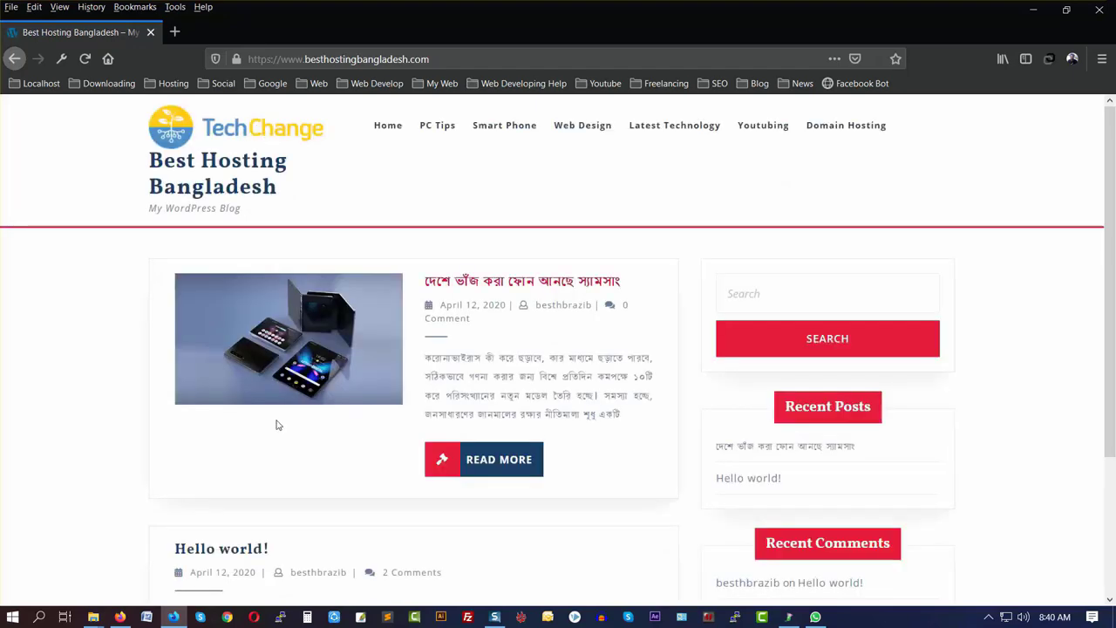
- Scan the live homepage to confirm the scheduled DirectAdmin post is absent, then return to Edit Post
{"action": "scroll", "coordinate": [274, 424], "scroll_direction": "down", "scroll_amount": 3}
{"action": "scroll", "coordinate": [245, 346], "scroll_direction": "up", "scroll_amount": 3}
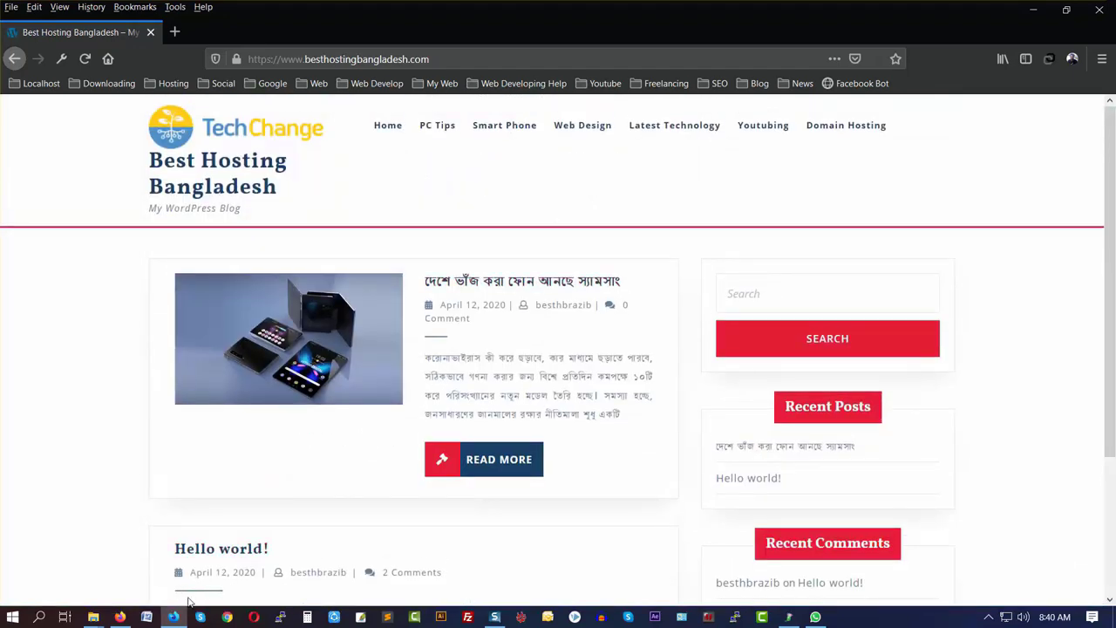
{"action": "left_click", "coordinate": [119, 616]}
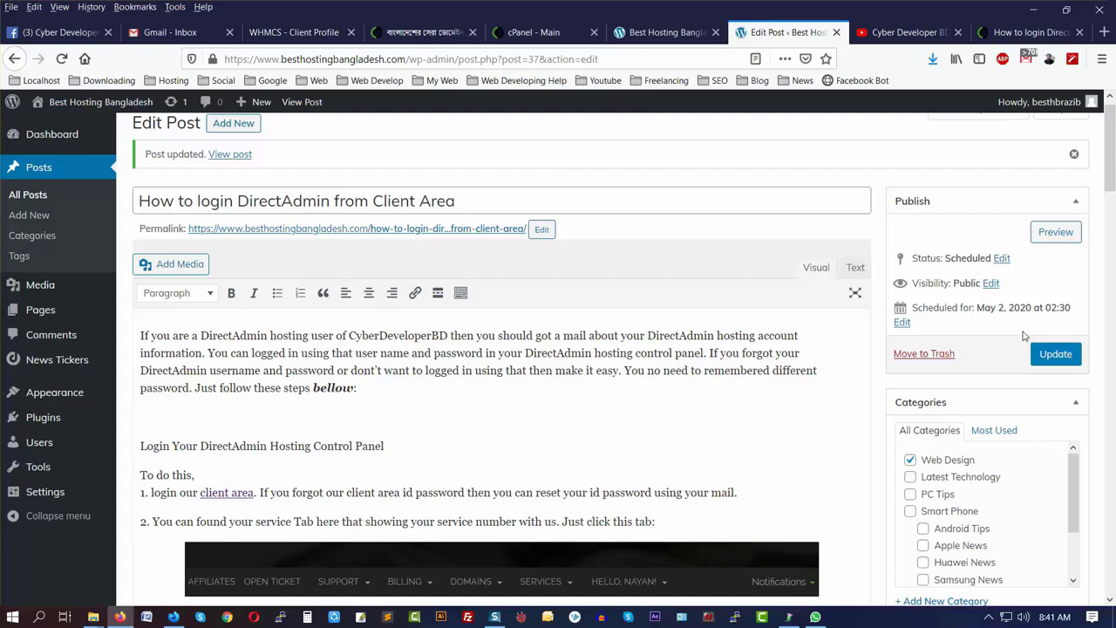
- Change the post's publish date to May 1, 2020 and update it
{"action": "scroll", "coordinate": [1047, 336], "scroll_direction": "up", "scroll_amount": 1}
{"action": "left_click", "coordinate": [902, 339]}
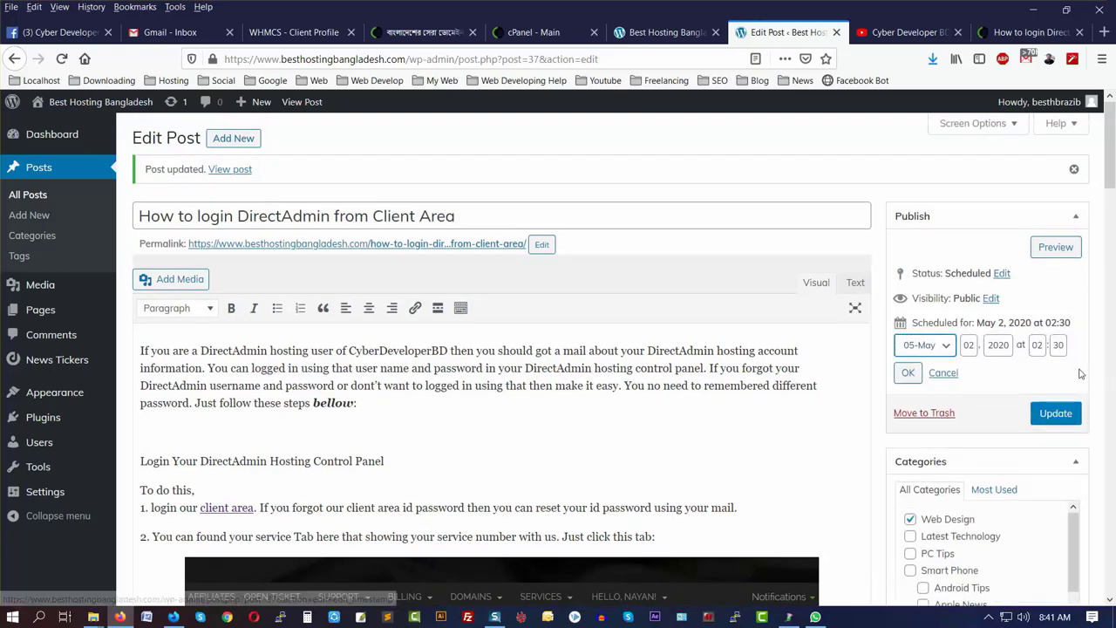
{"action": "left_click", "coordinate": [938, 345]}
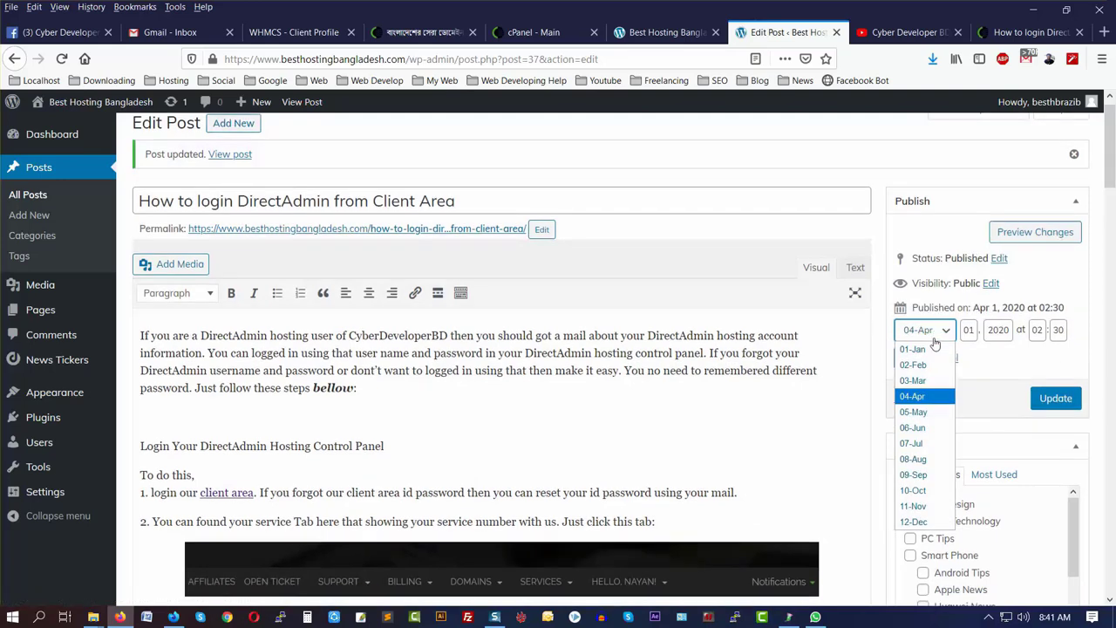
{"action": "left_click", "coordinate": [994, 354]}
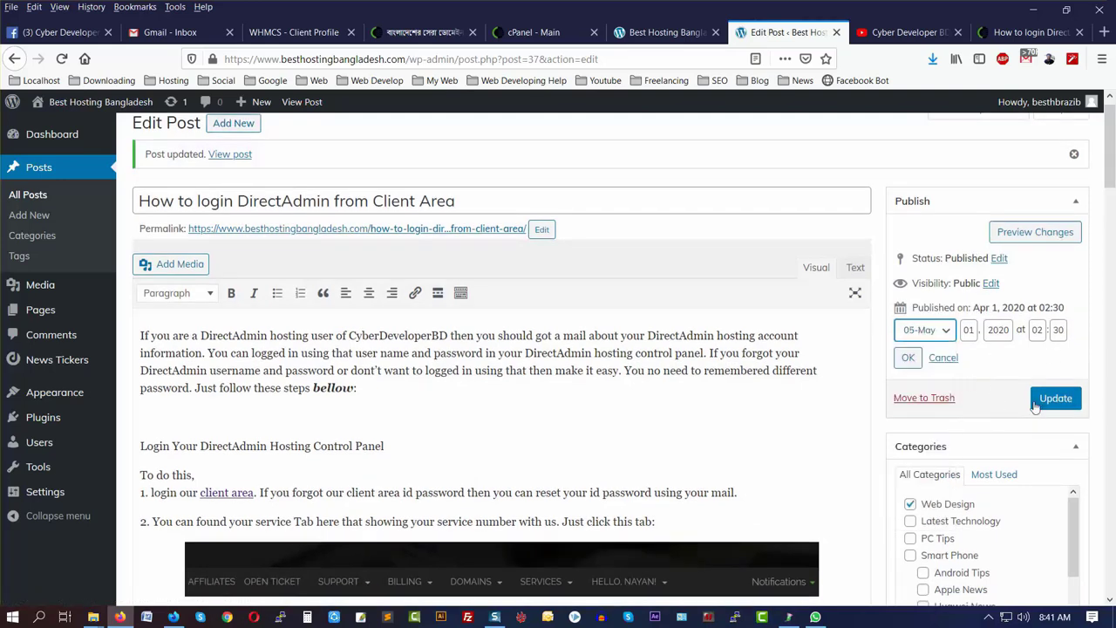
{"action": "left_click", "coordinate": [907, 359]}
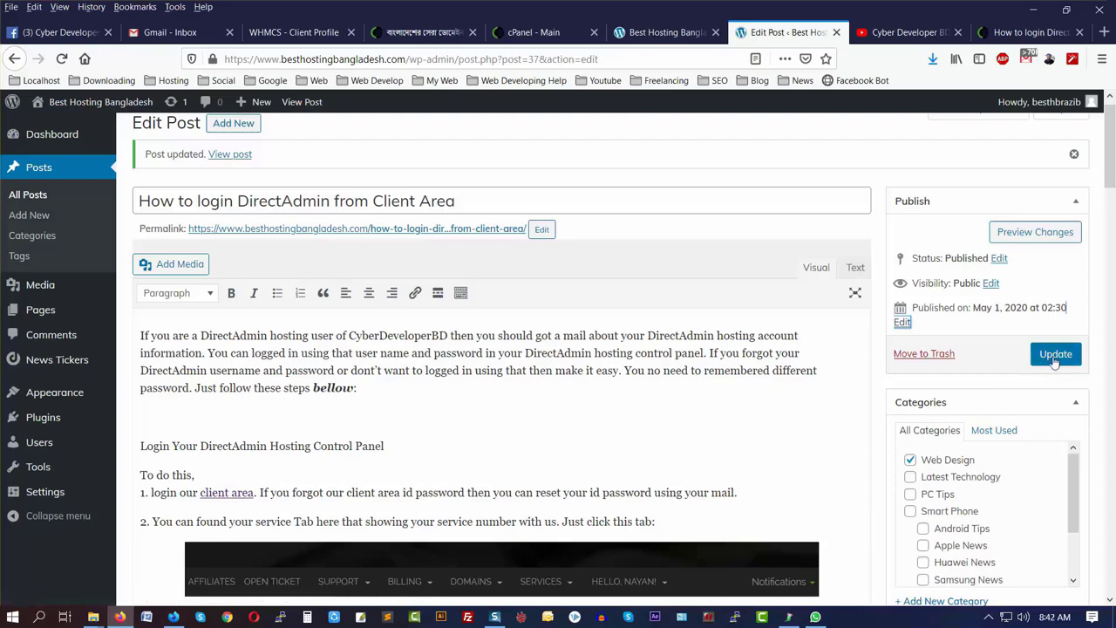
{"action": "left_click", "coordinate": [1055, 358]}
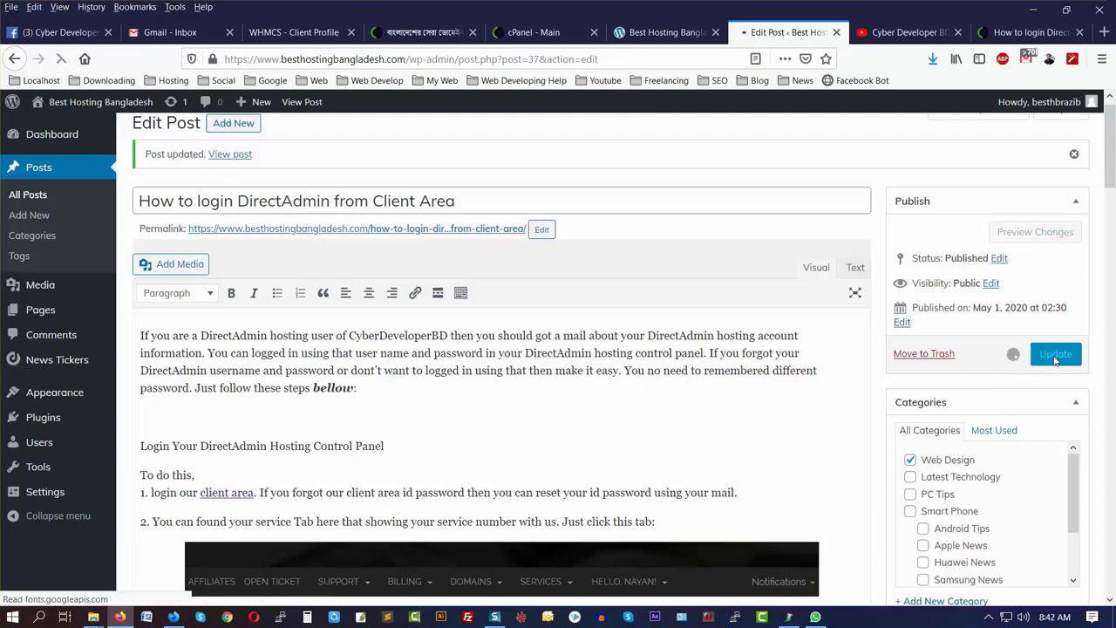
- Reload the live homepage to confirm the DirectAdmin post now appears first, then return to the editor
{"action": "left_click", "coordinate": [175, 617]}
{"action": "scroll", "coordinate": [244, 181], "scroll_direction": "up", "scroll_amount": 1}
{"action": "scroll", "coordinate": [244, 182], "scroll_direction": "up", "scroll_amount": 5}
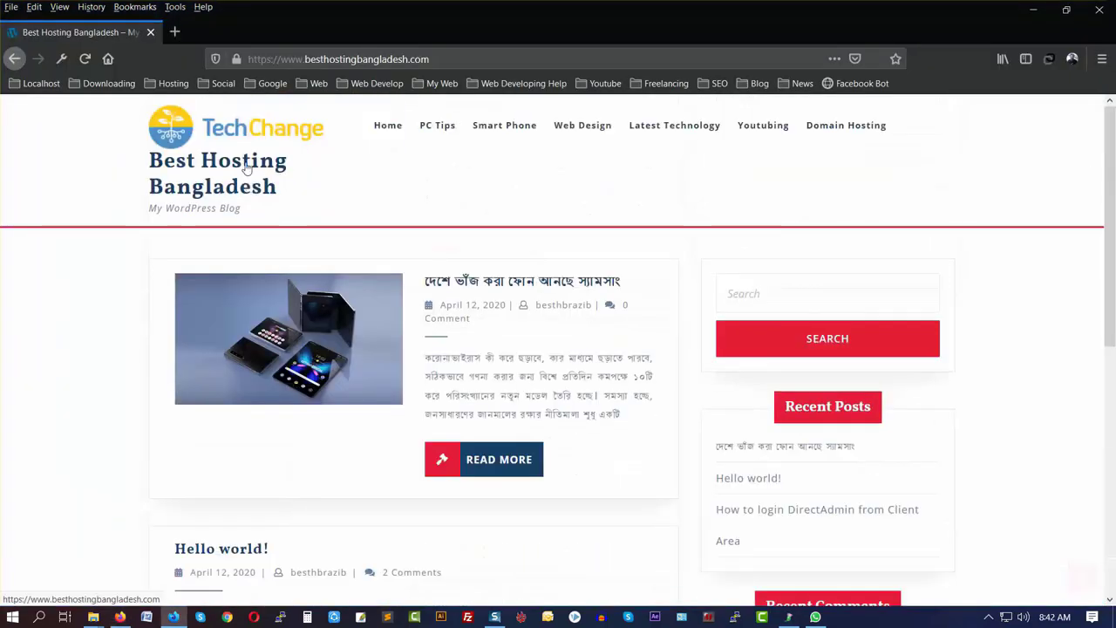
{"action": "left_click", "coordinate": [216, 135]}
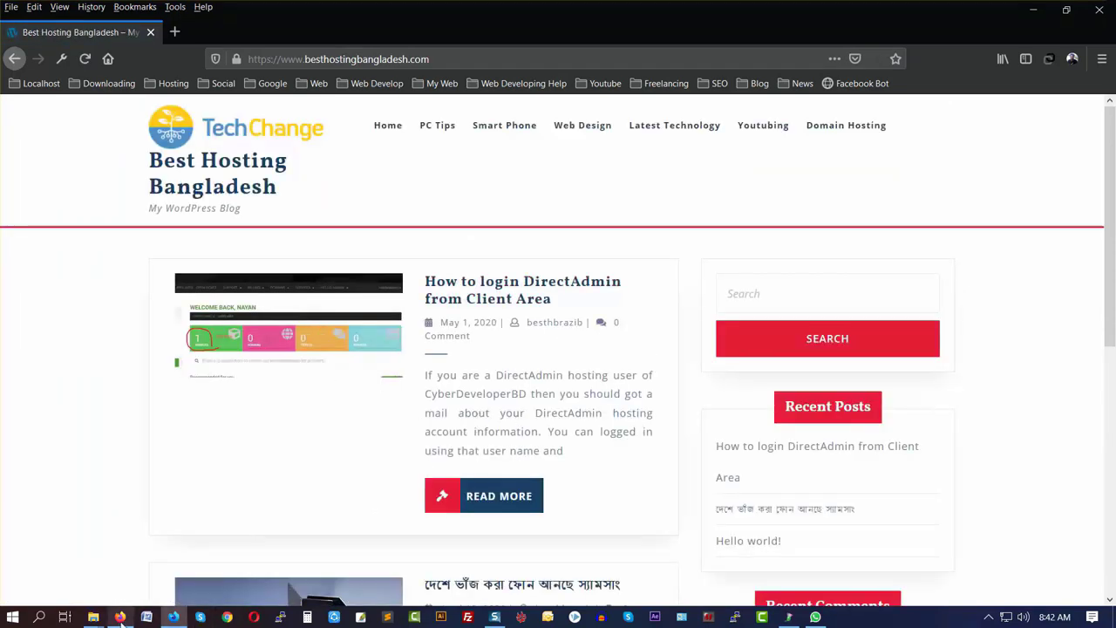
{"action": "left_click", "coordinate": [120, 617]}
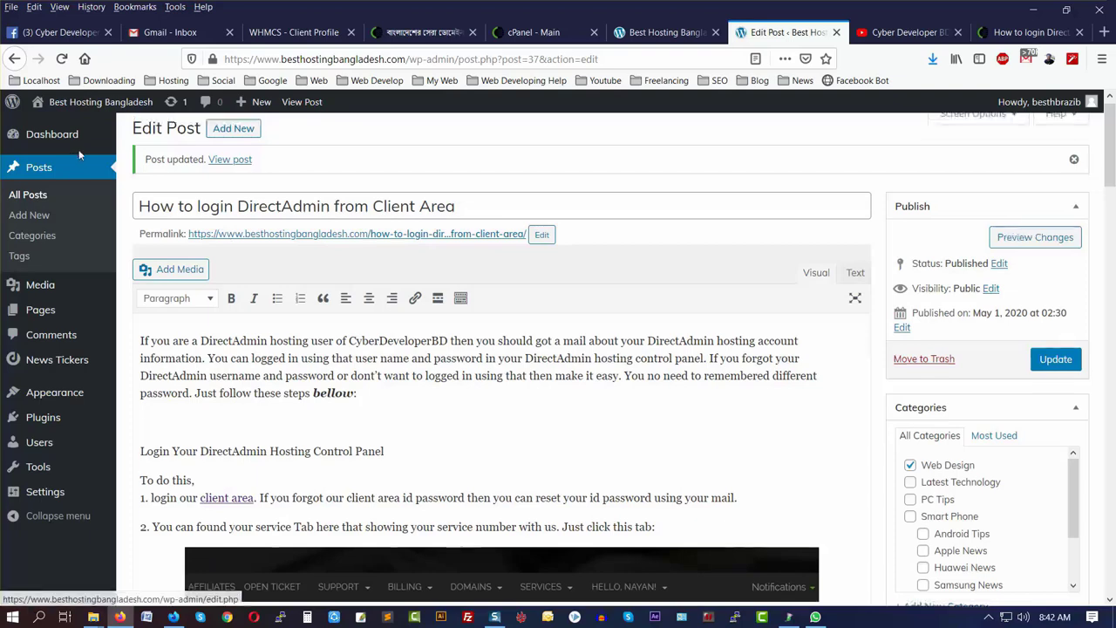
- Go to the Dashboard, then open Posts > All Posts
{"action": "left_click", "coordinate": [53, 140]}
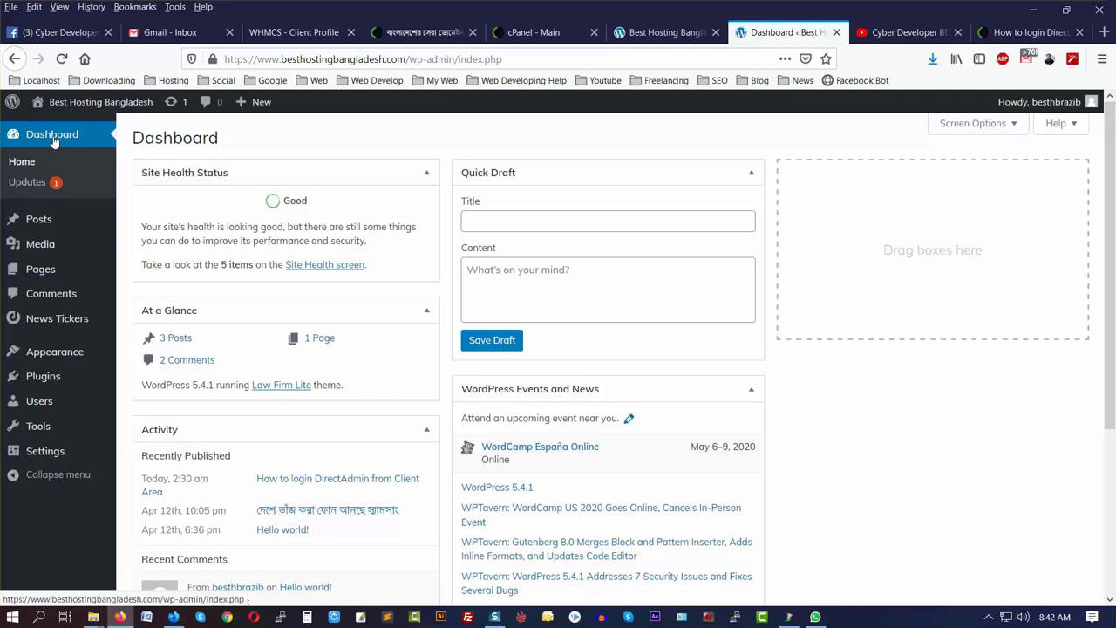
{"action": "mouse_move", "coordinate": [29, 230]}
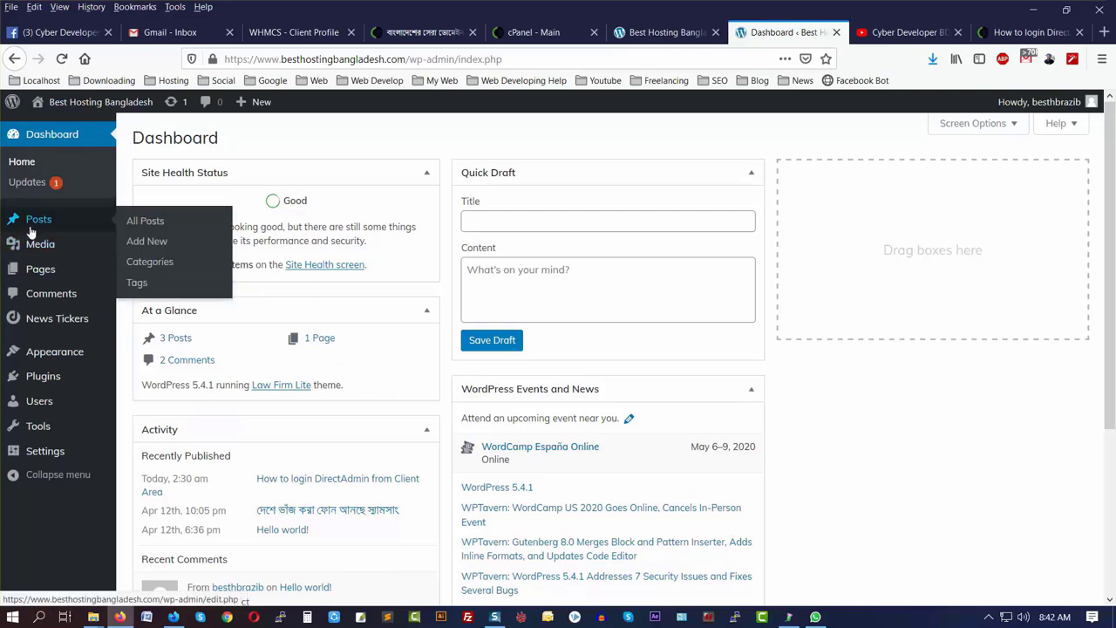
{"action": "left_click", "coordinate": [155, 225]}
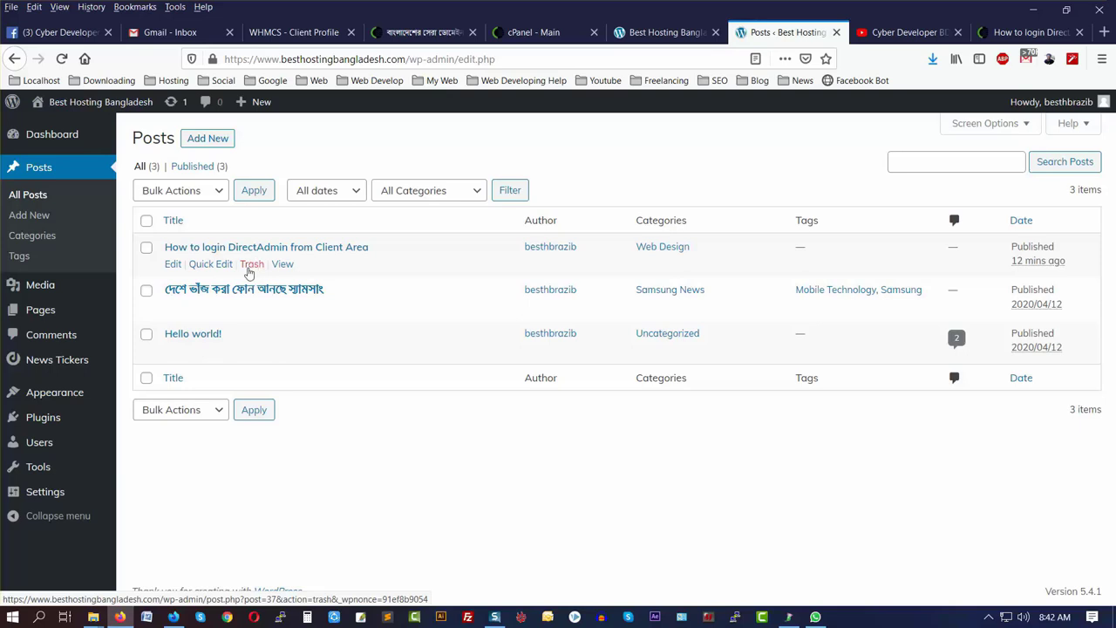
- Trash the DirectAdmin login post, confirm it's gone from the reloaded live homepage, and return to admin
{"action": "left_click", "coordinate": [251, 264]}
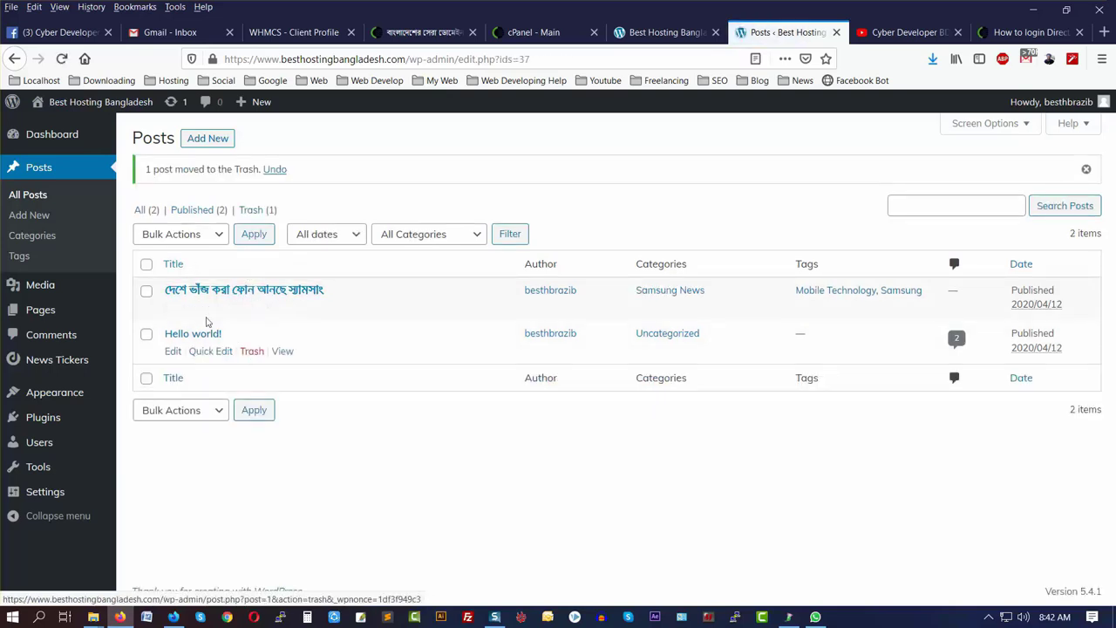
{"action": "key", "text": "alt+Tab"}
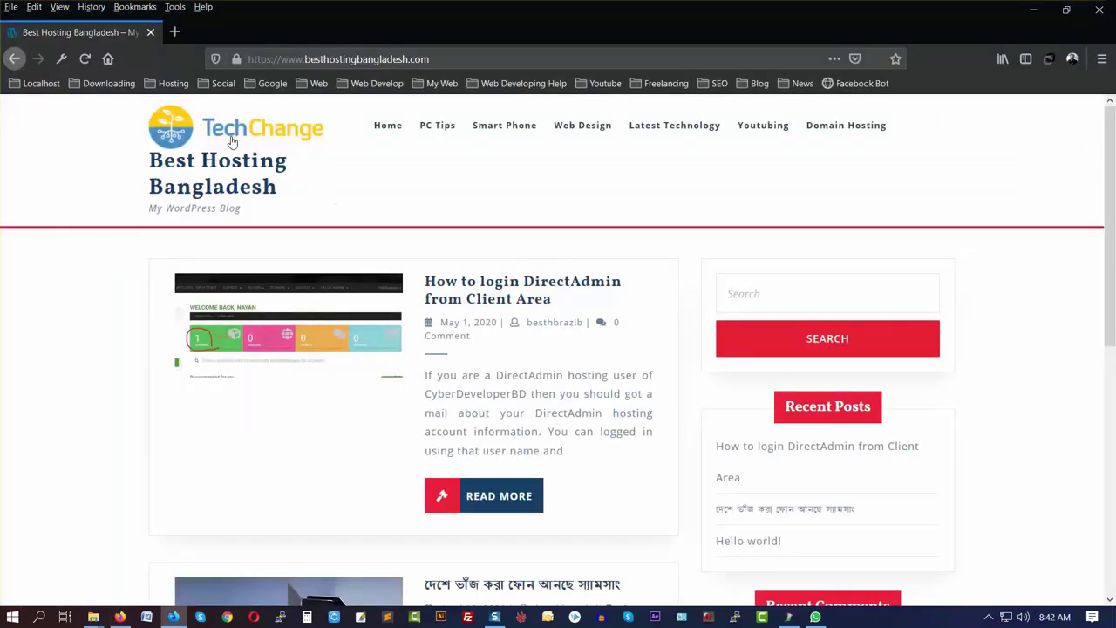
{"action": "left_click", "coordinate": [229, 138]}
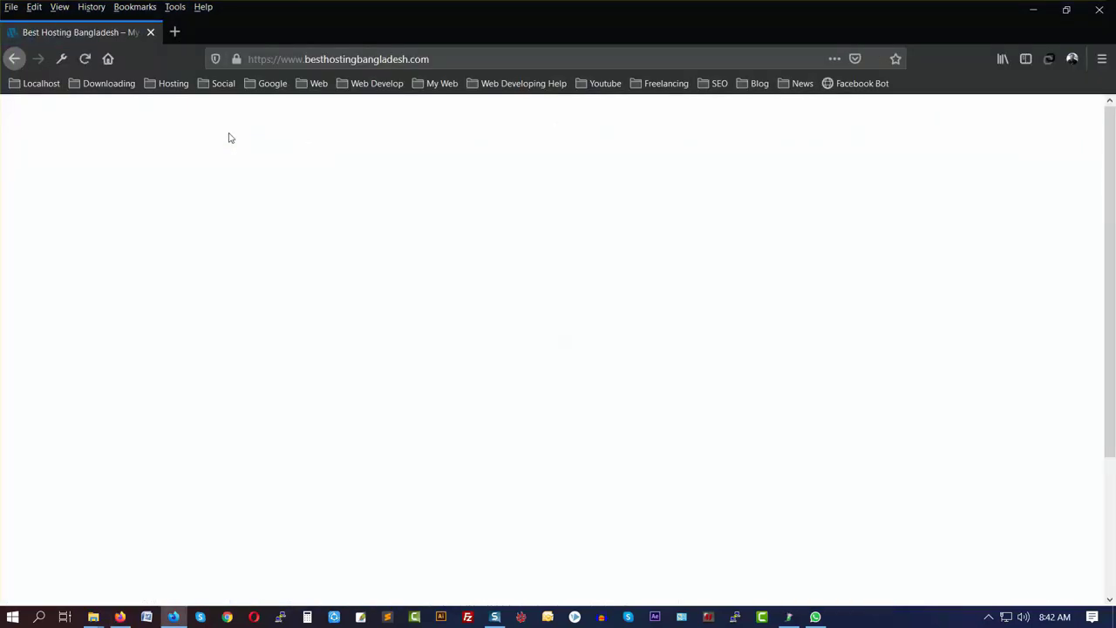
{"action": "scroll", "coordinate": [408, 281], "scroll_direction": "down", "scroll_amount": 3}
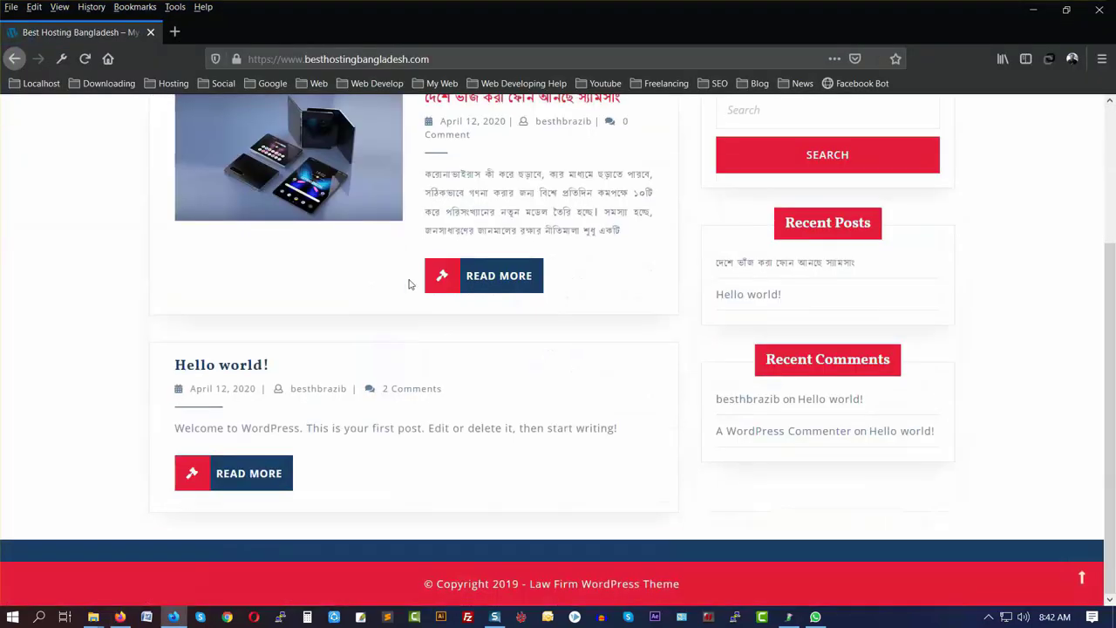
{"action": "scroll", "coordinate": [409, 281], "scroll_direction": "up", "scroll_amount": 3}
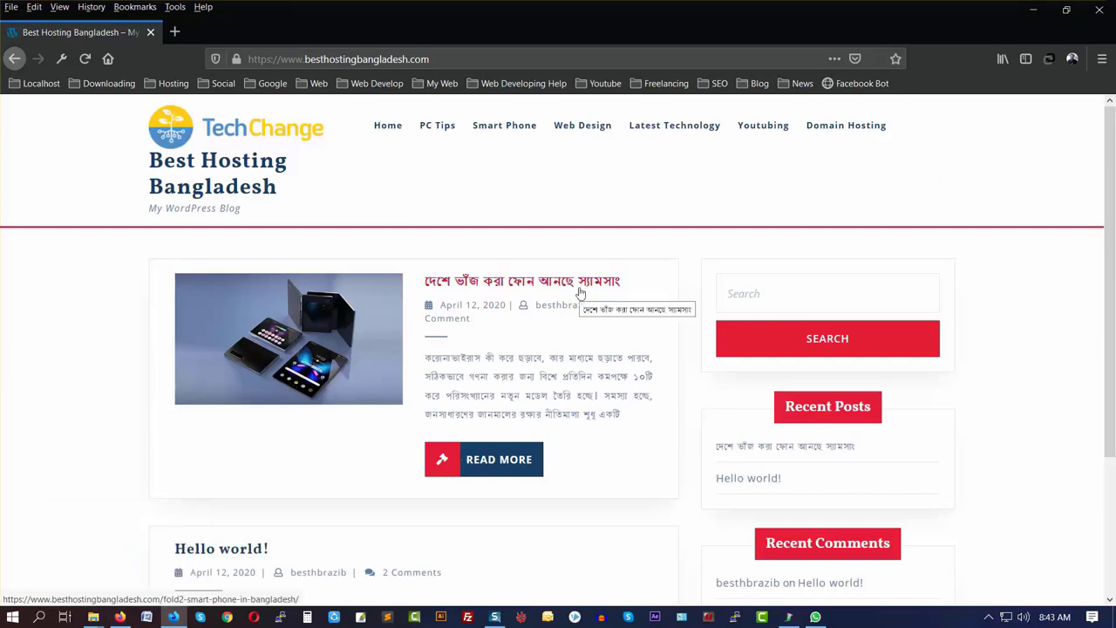
{"action": "left_click", "coordinate": [120, 616]}
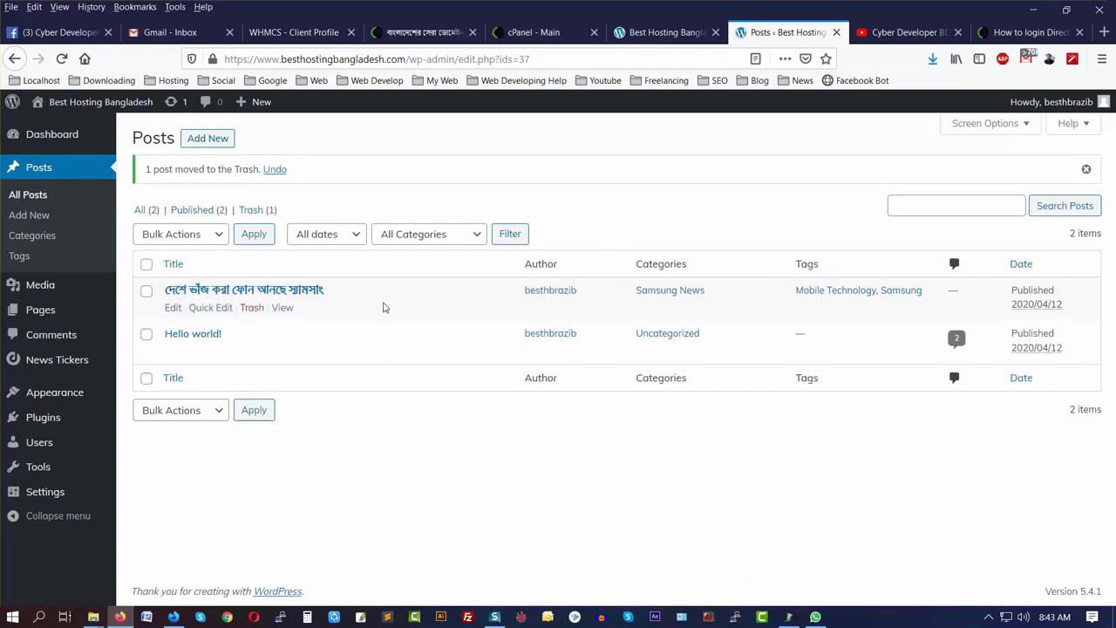
- Restore the DirectAdmin login post from Trash (1) and view All (3) posts
{"action": "left_click", "coordinate": [252, 210]}
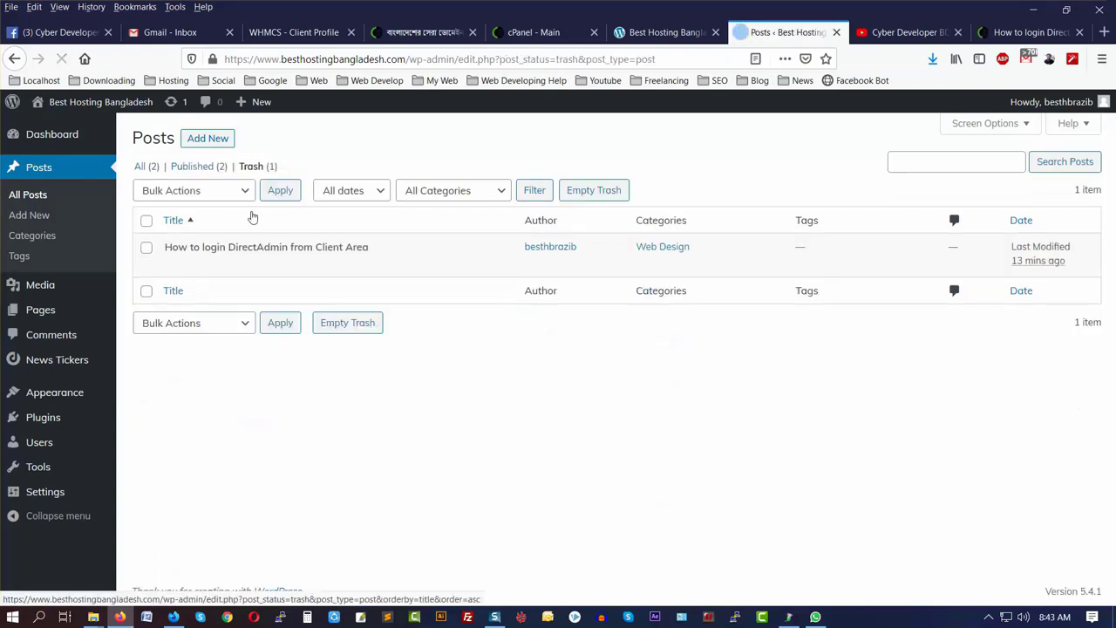
{"action": "mouse_move", "coordinate": [261, 274]}
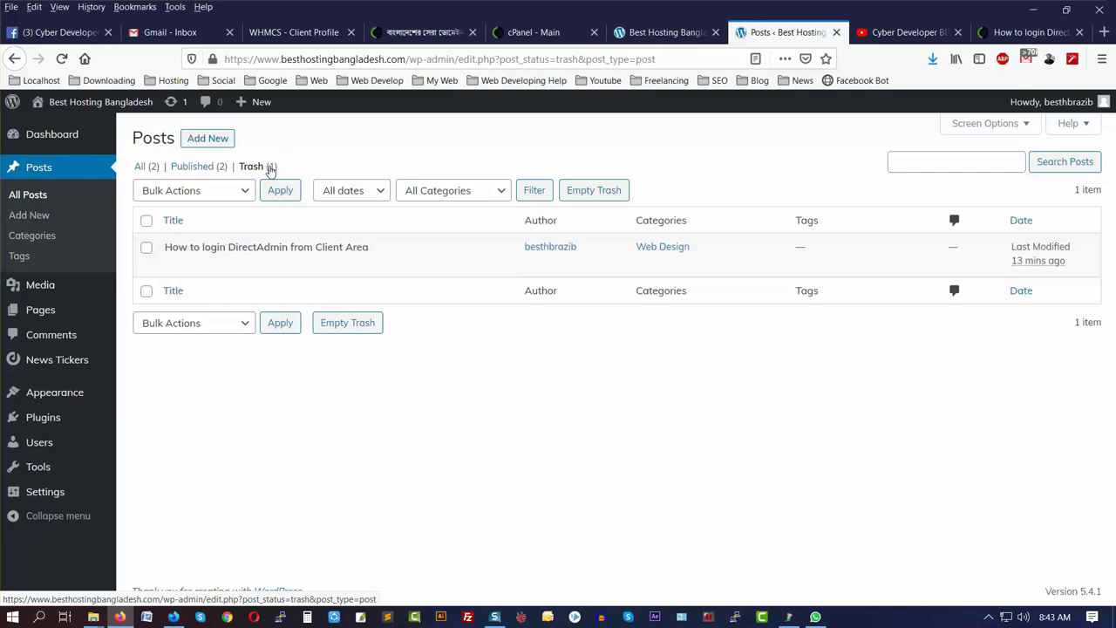
{"action": "mouse_move", "coordinate": [160, 271]}
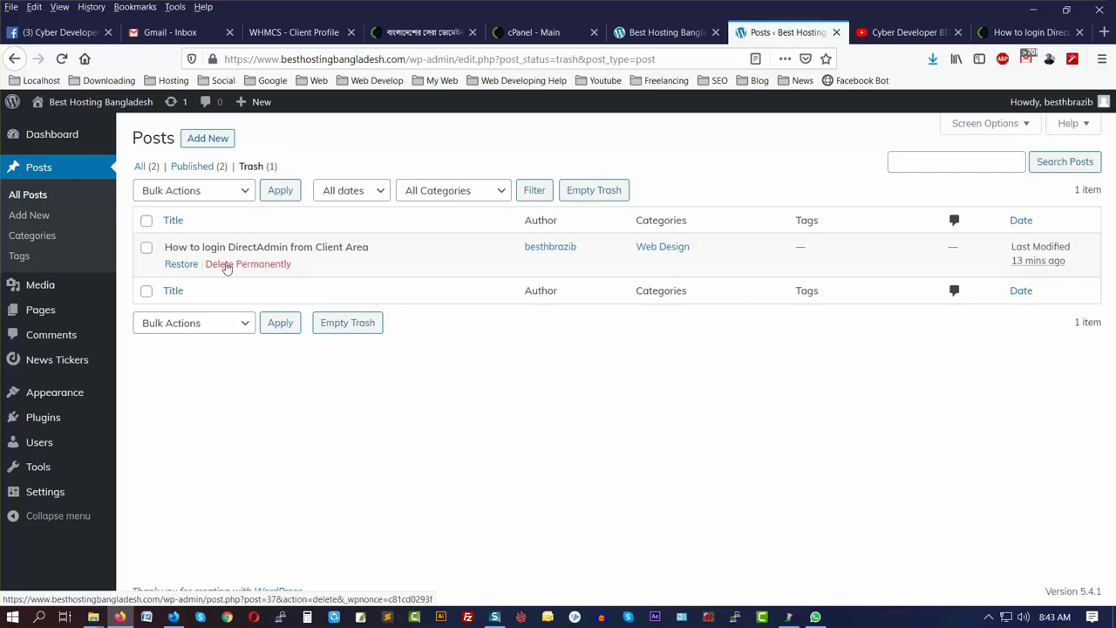
{"action": "left_click", "coordinate": [178, 265]}
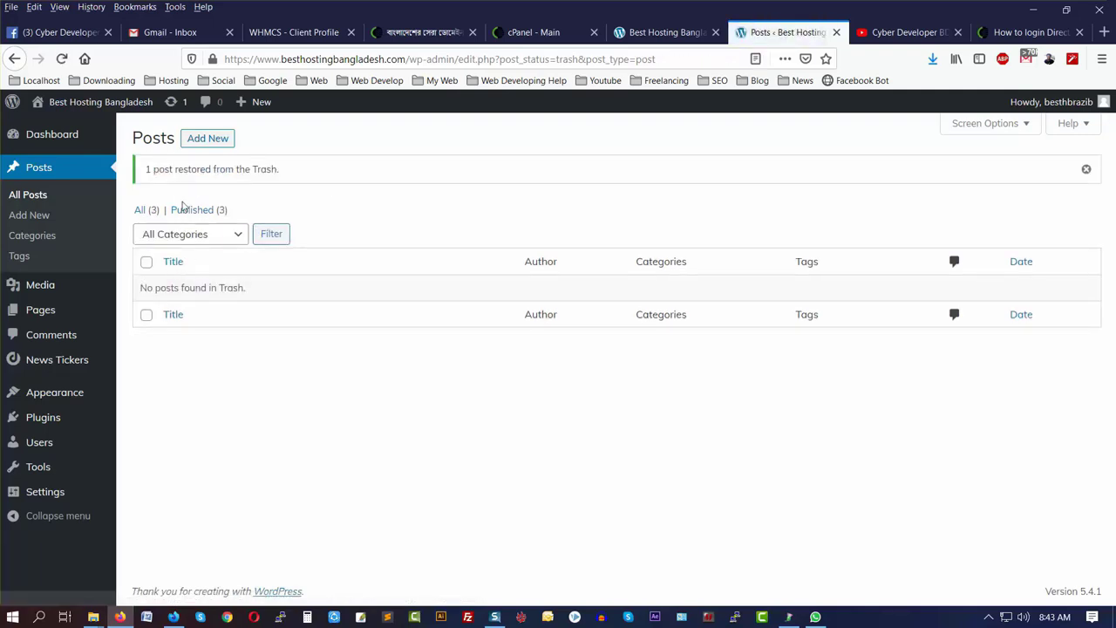
{"action": "left_click", "coordinate": [142, 211]}
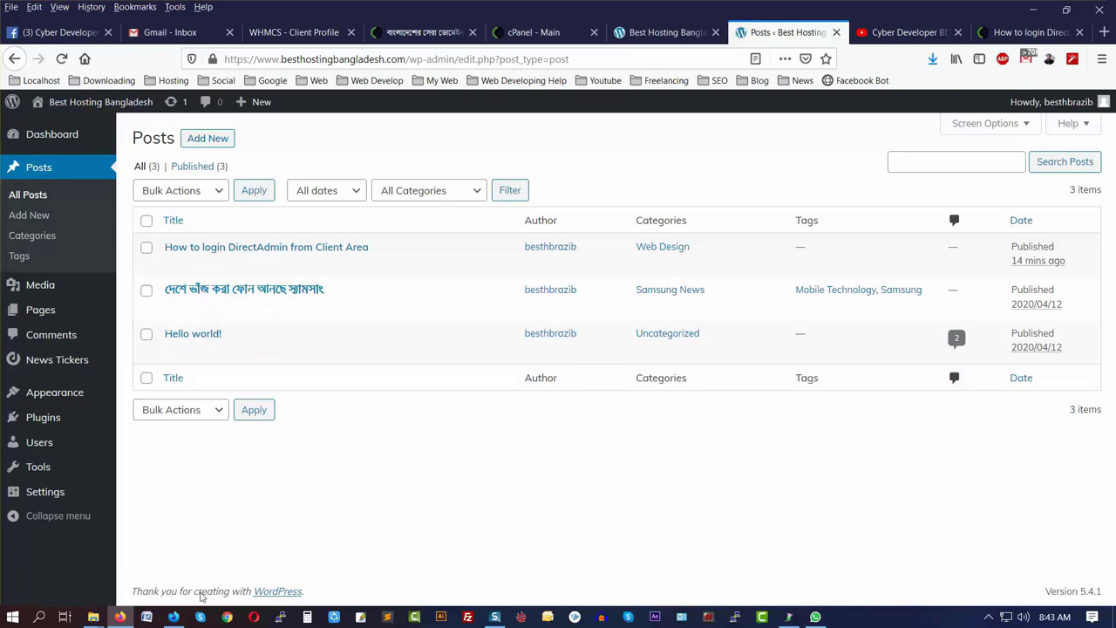
- Reload the live homepage to see the restored post, then open the DirectAdmin post for editing
{"action": "left_click", "coordinate": [174, 617]}
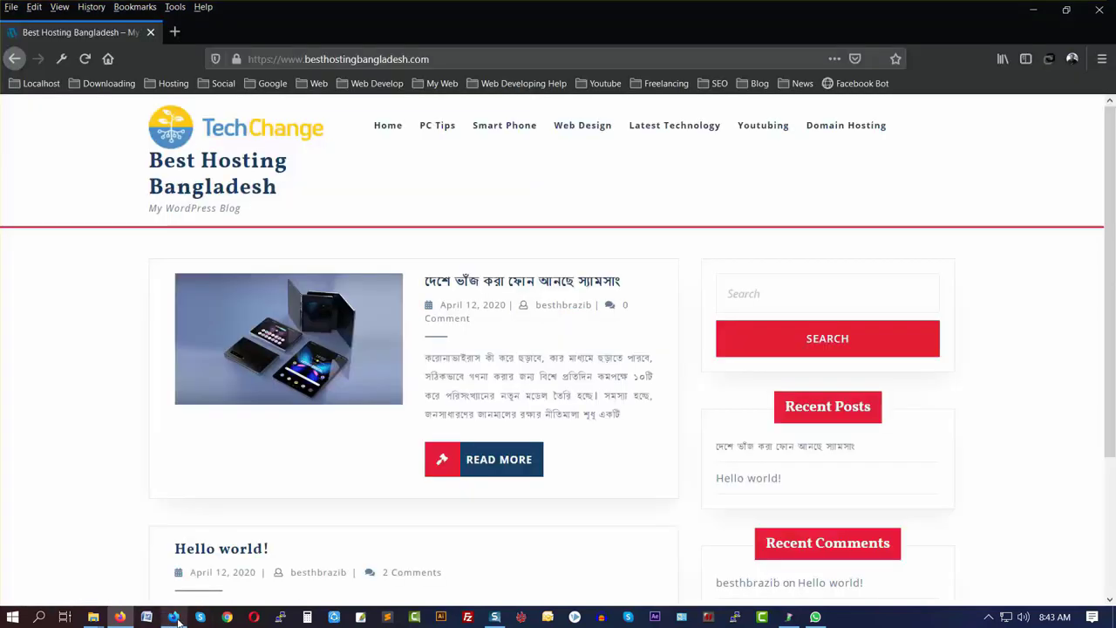
{"action": "left_click", "coordinate": [243, 129]}
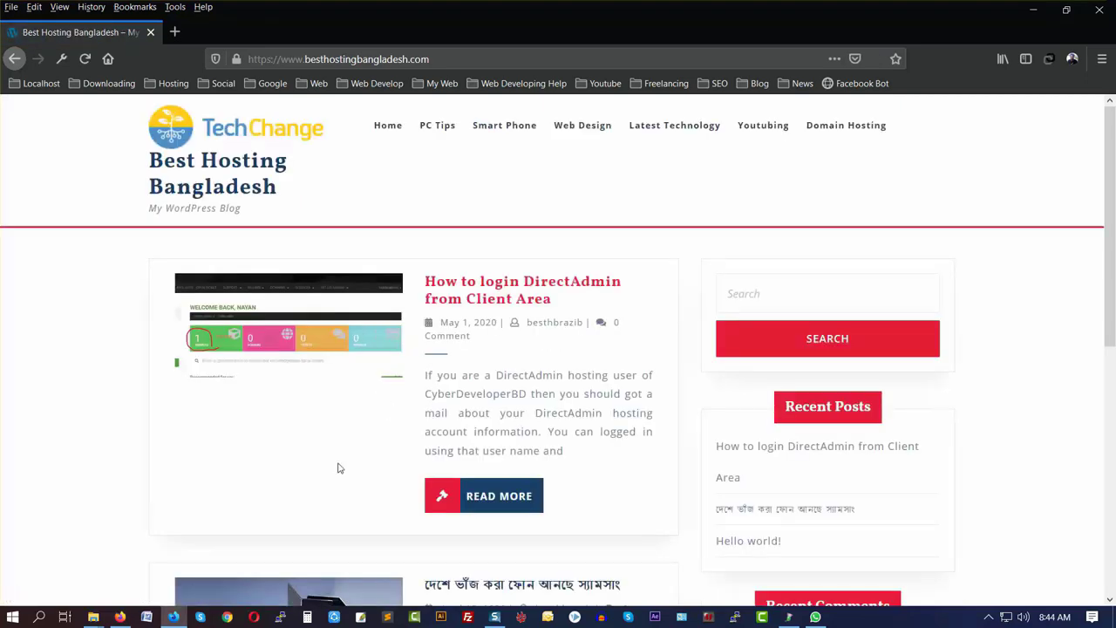
{"action": "key", "text": "alt+Tab"}
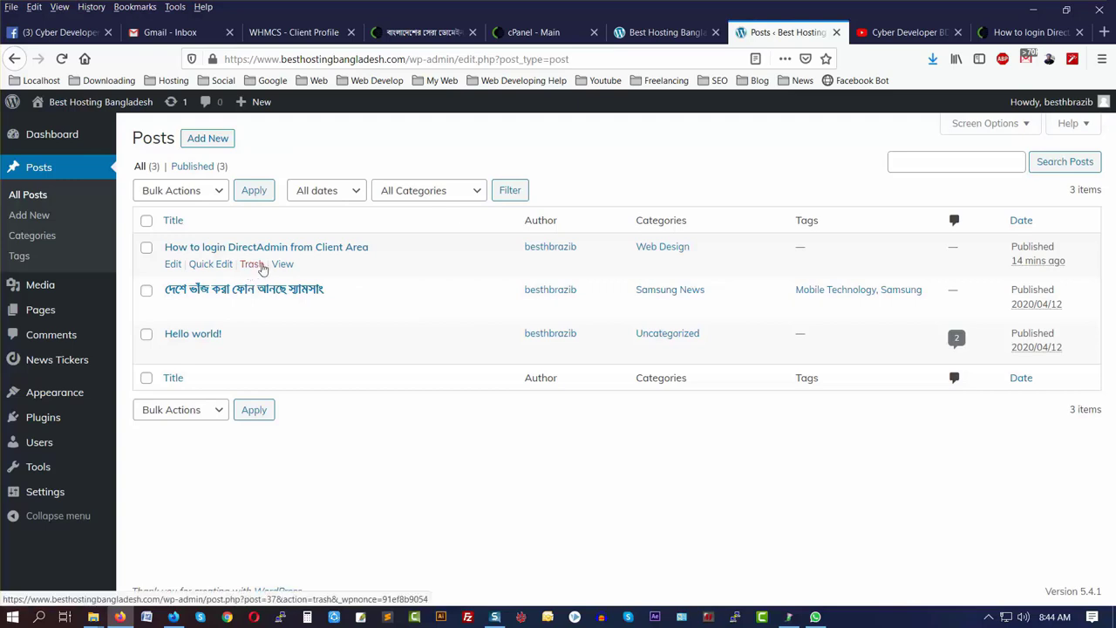
{"action": "left_click", "coordinate": [170, 264]}
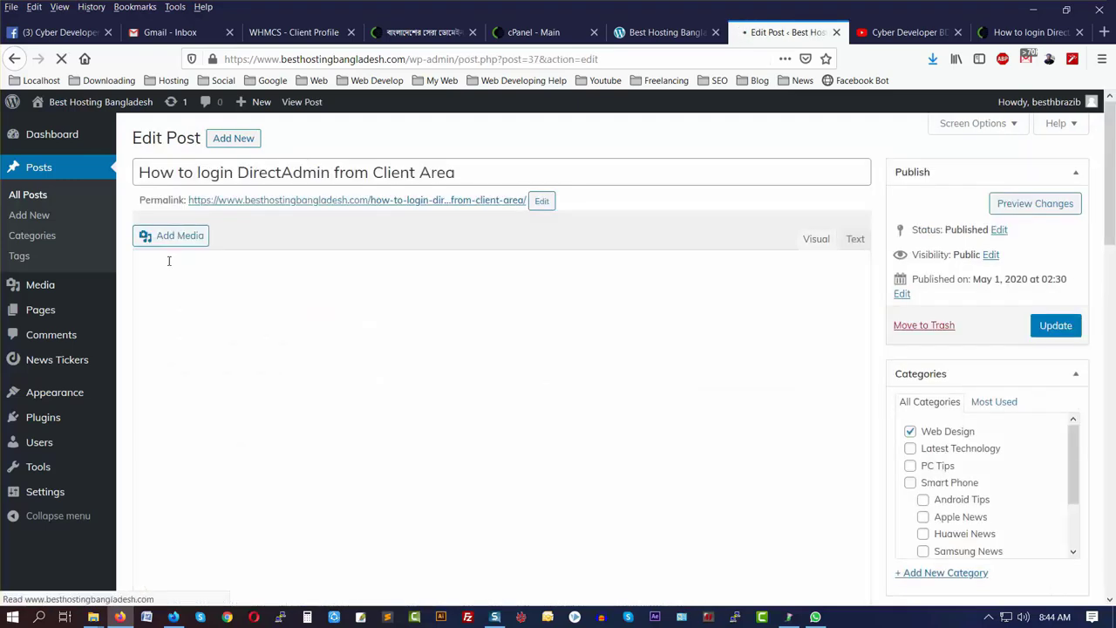
{"action": "scroll", "coordinate": [615, 251], "scroll_direction": "down", "scroll_amount": 5}
{"action": "scroll", "coordinate": [615, 250], "scroll_direction": "down", "scroll_amount": 10}
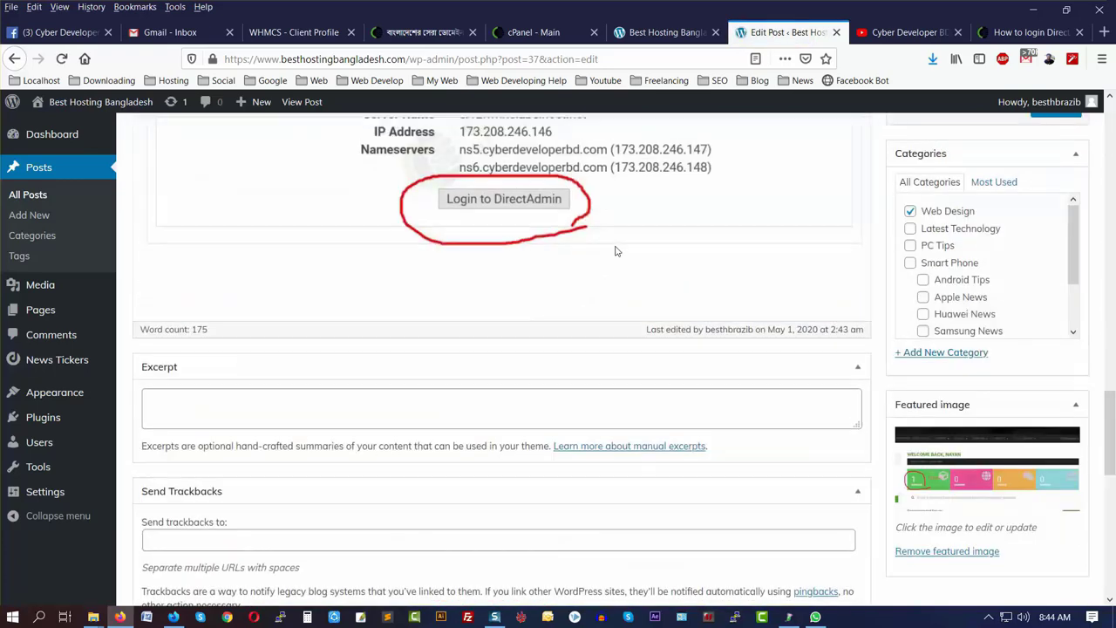
{"action": "scroll", "coordinate": [615, 249], "scroll_direction": "up", "scroll_amount": 15}
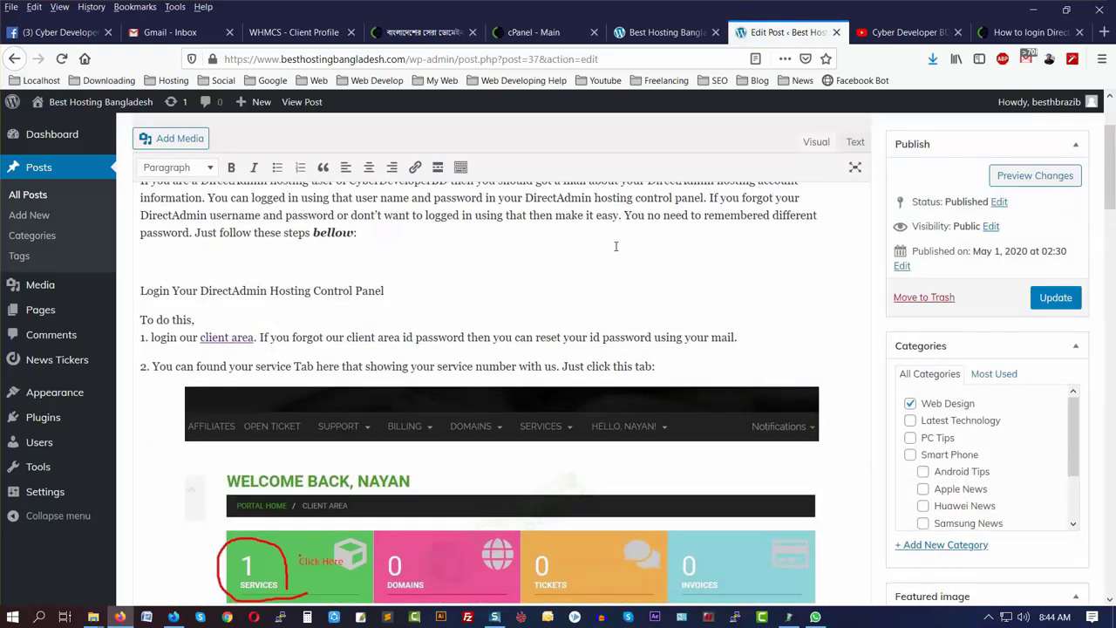
{"action": "scroll", "coordinate": [616, 249], "scroll_direction": "up", "scroll_amount": 2}
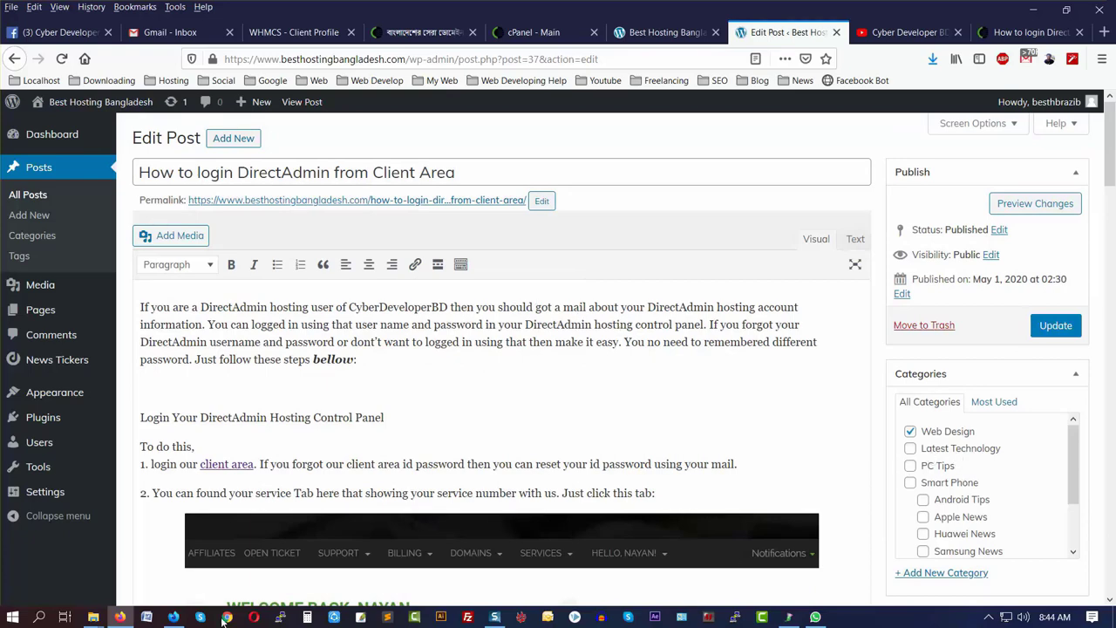
- View the live Web Design category page listing the post, then return to the editor
{"action": "left_click", "coordinate": [174, 617]}
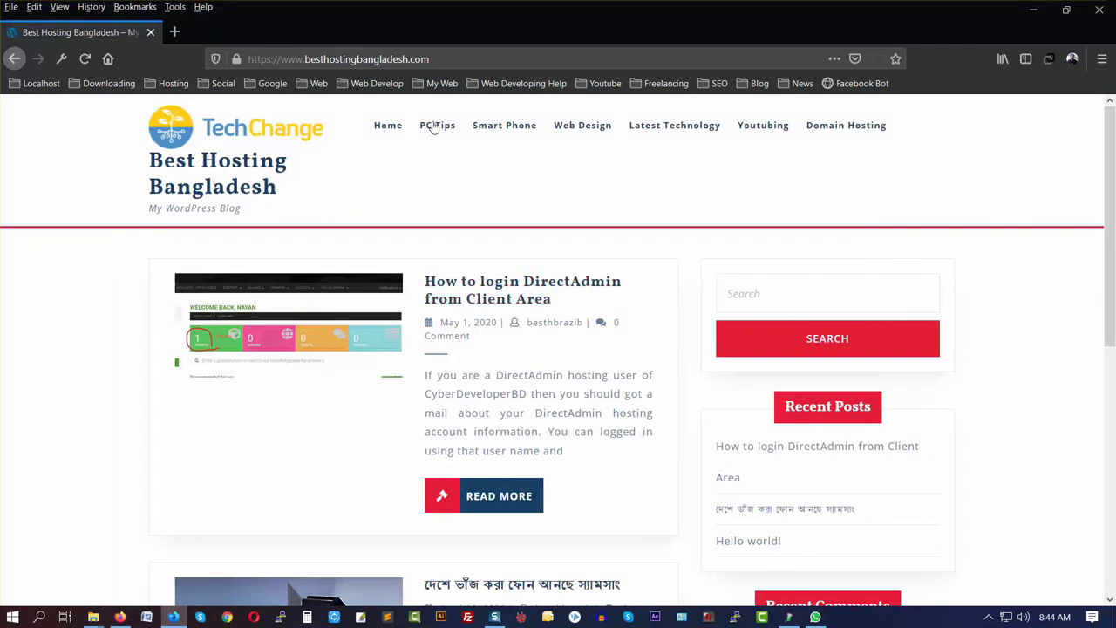
{"action": "left_click", "coordinate": [592, 127]}
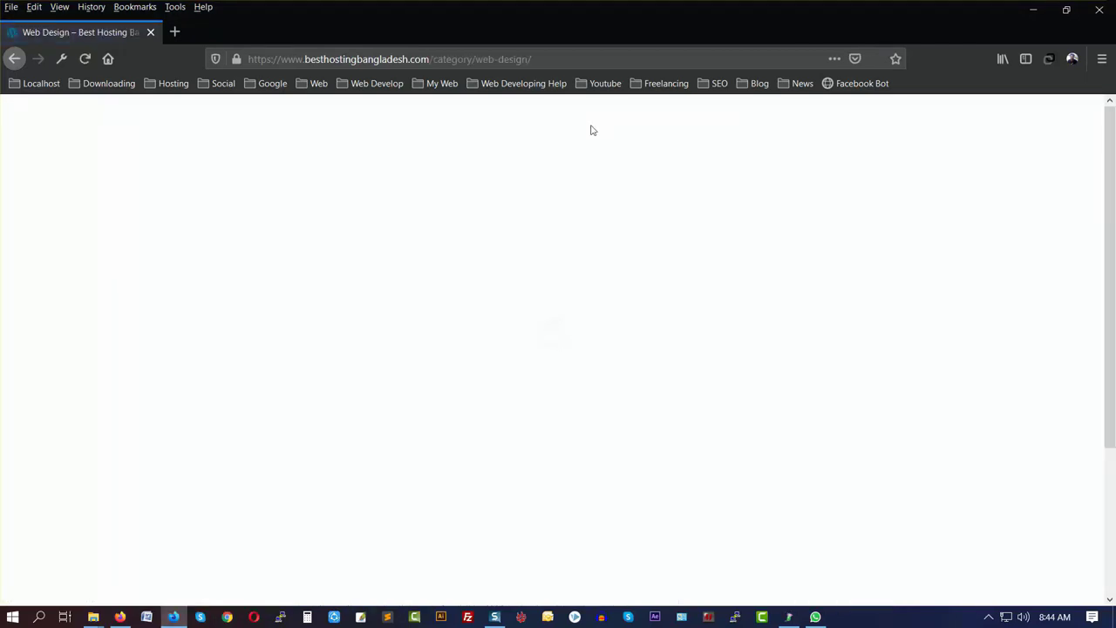
{"action": "scroll", "coordinate": [523, 418], "scroll_direction": "down", "scroll_amount": 3}
{"action": "scroll", "coordinate": [523, 423], "scroll_direction": "up", "scroll_amount": 3}
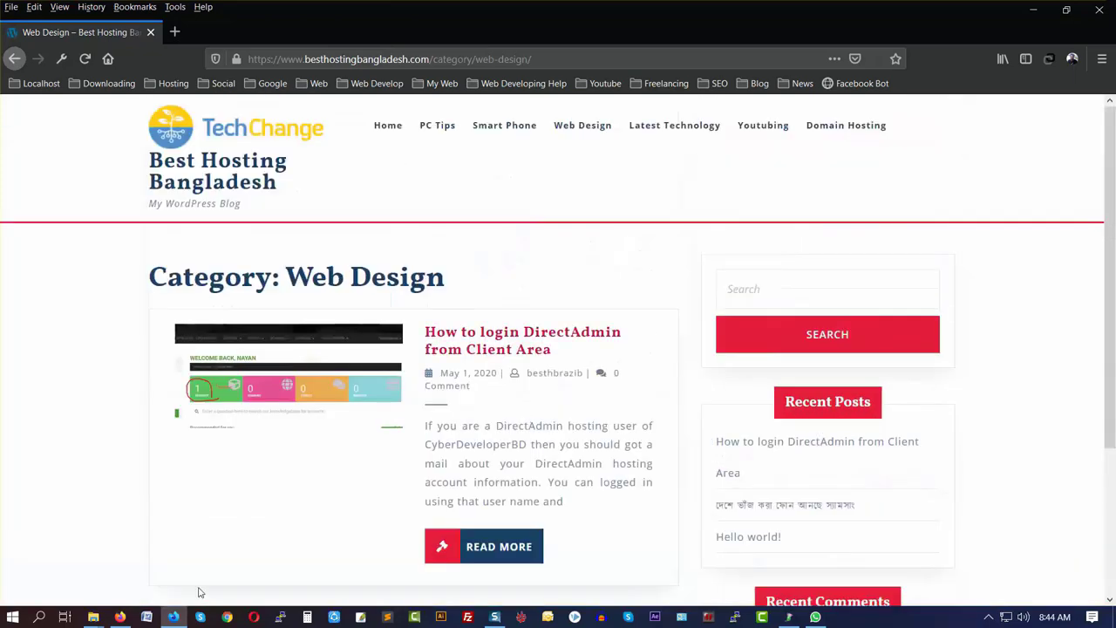
{"action": "left_click", "coordinate": [120, 617]}
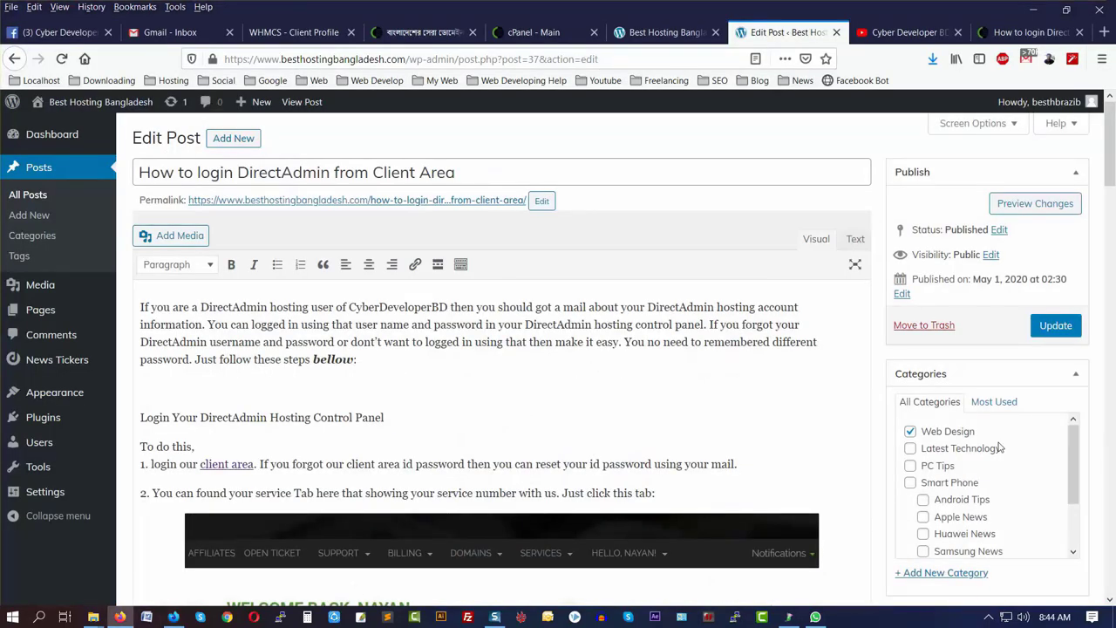
- Switch the post's category from Web Design to Latest Technology and update it
{"action": "left_click", "coordinate": [910, 448]}
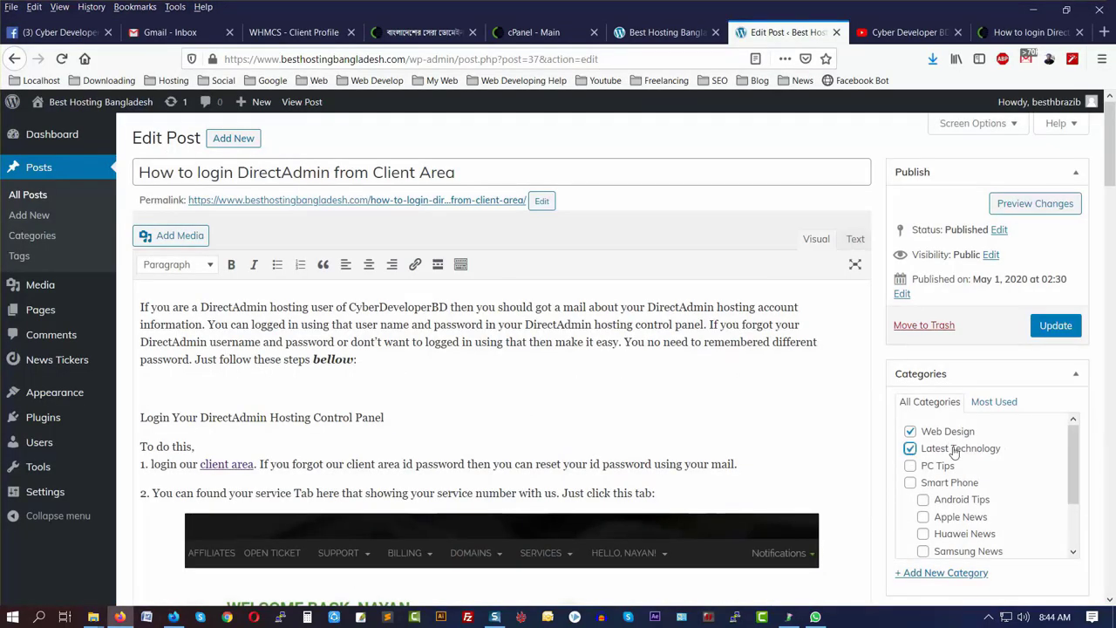
{"action": "left_click", "coordinate": [911, 431]}
{"action": "left_click", "coordinate": [1060, 321]}
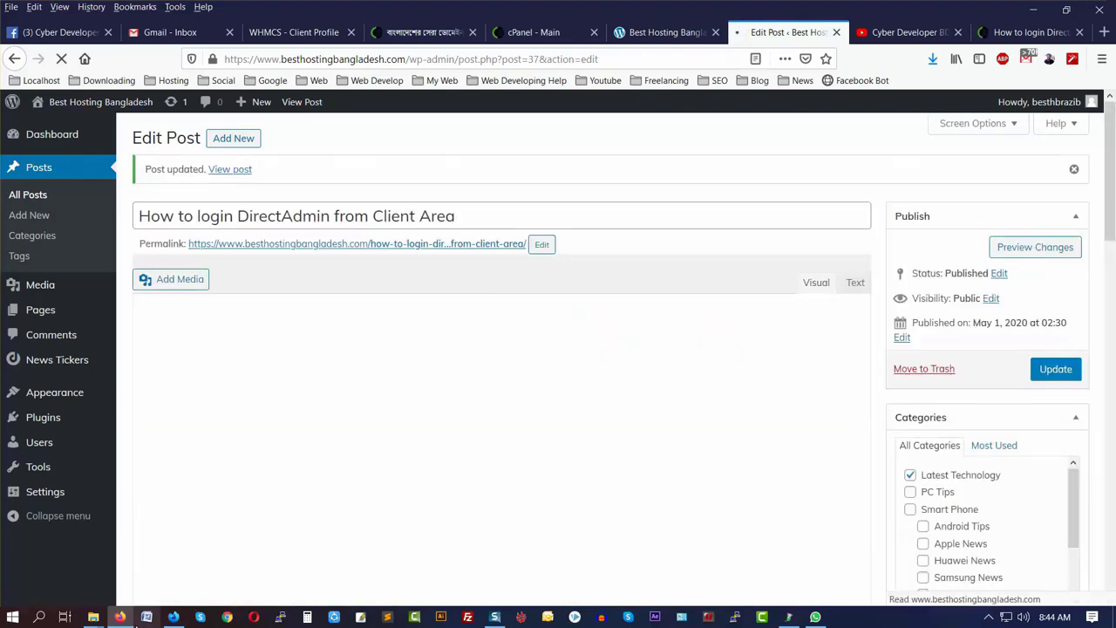
- Reload the live Web Design page, then open the Latest Technology category page to confirm
{"action": "left_click", "coordinate": [173, 617]}
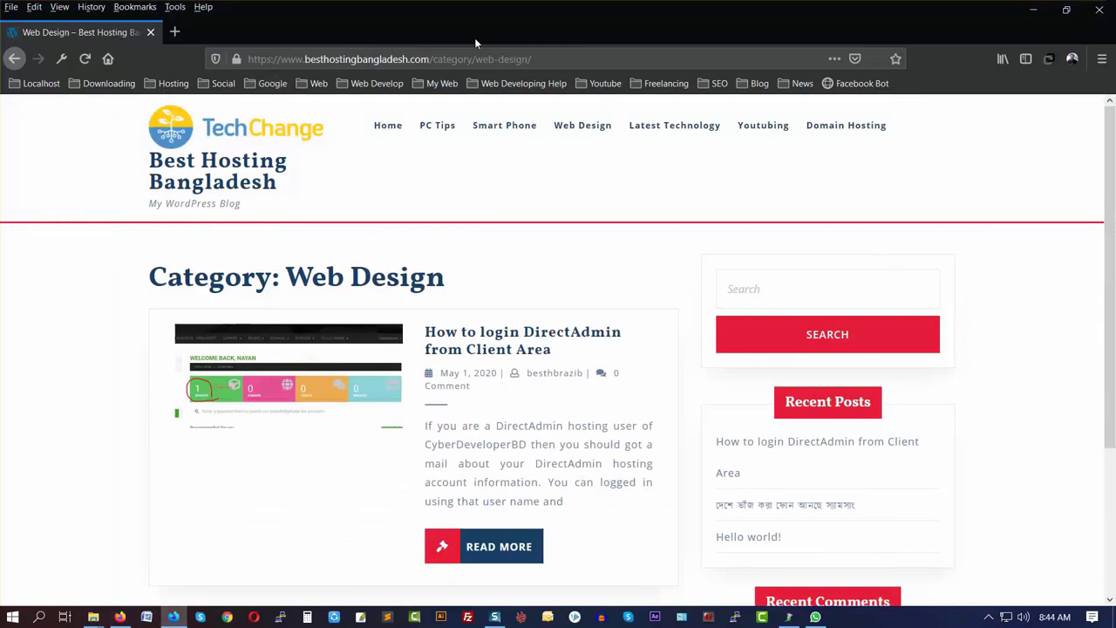
{"action": "left_click", "coordinate": [85, 58]}
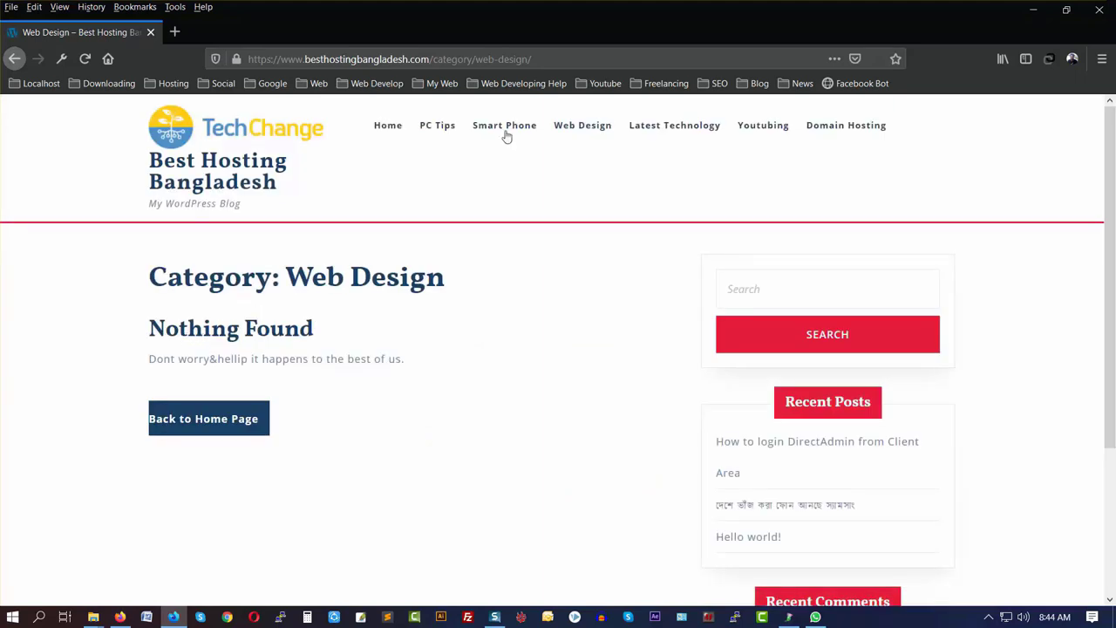
{"action": "left_click", "coordinate": [668, 127]}
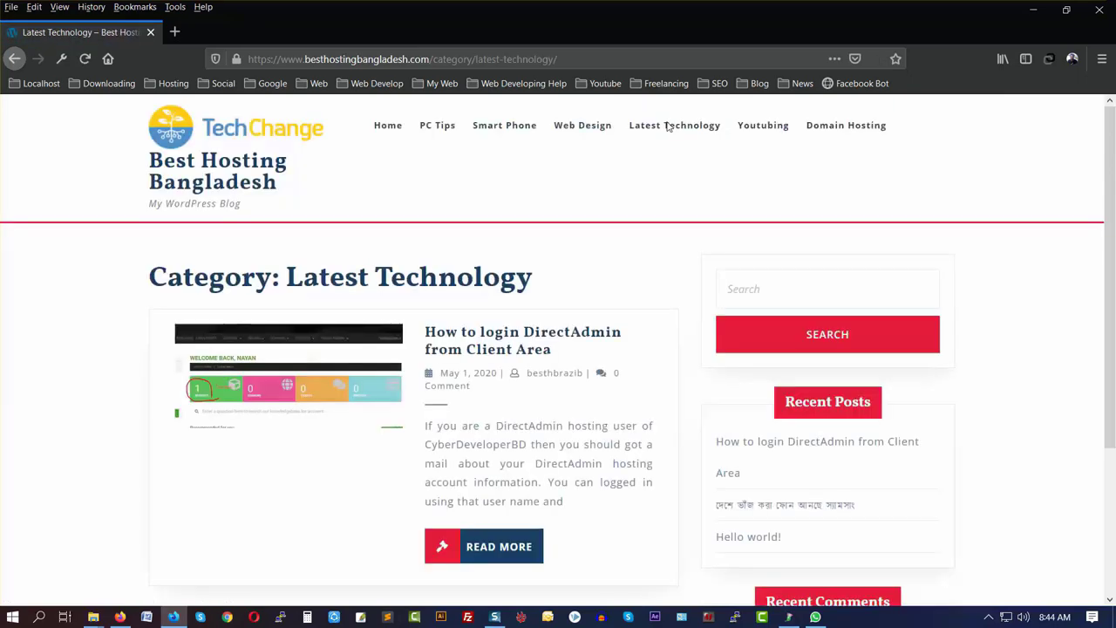
{"action": "scroll", "coordinate": [635, 256], "scroll_direction": "down", "scroll_amount": 5}
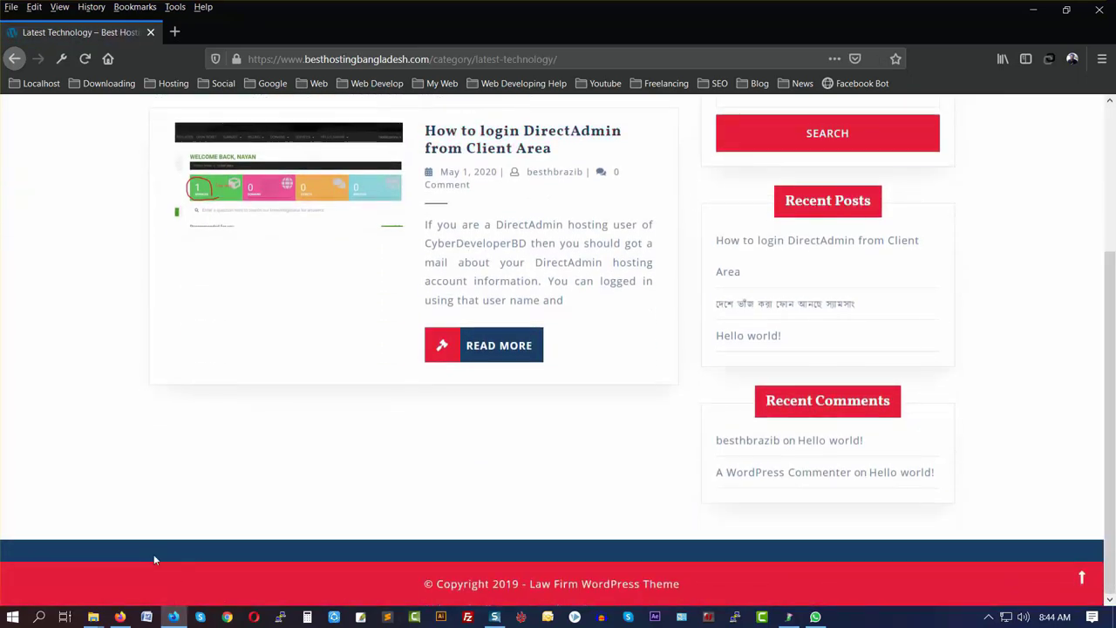